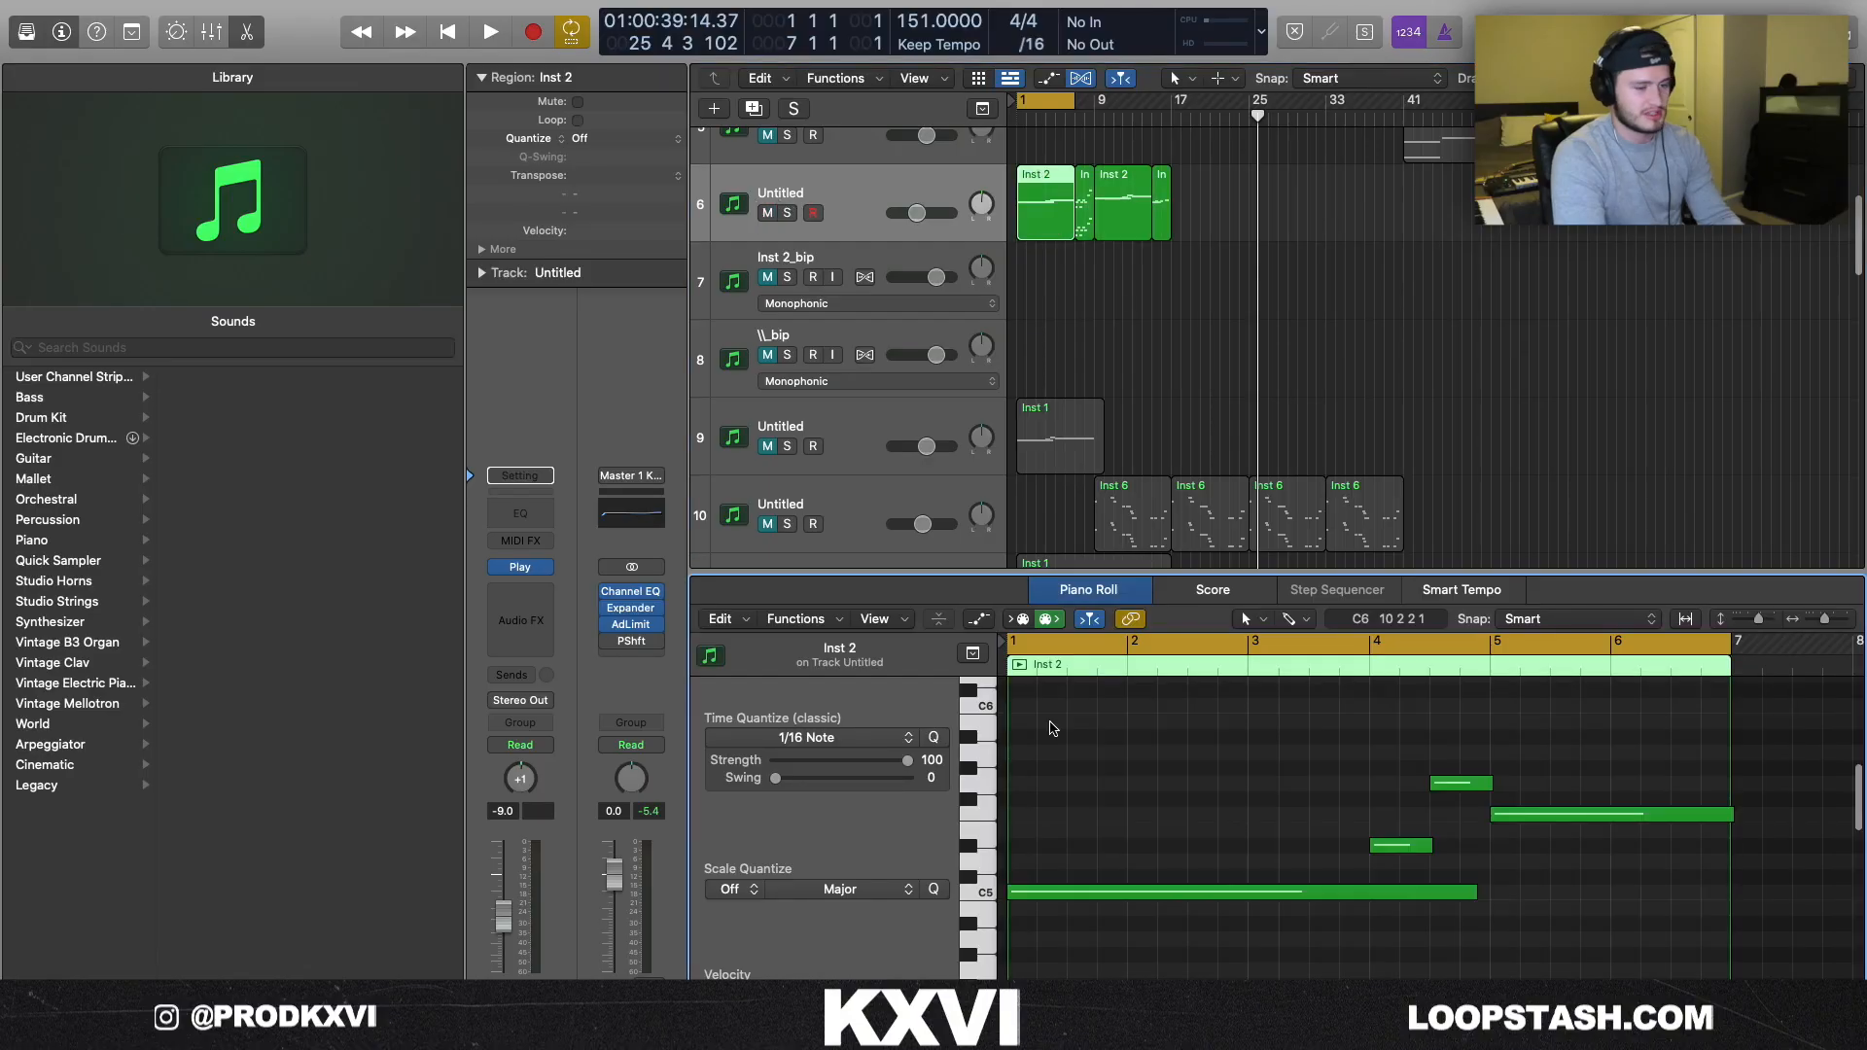
- Play the first Inst 2 region on track 6 and examine the notes of the short Inst 2 region at bar 7
{"action": "key", "text": "space"}
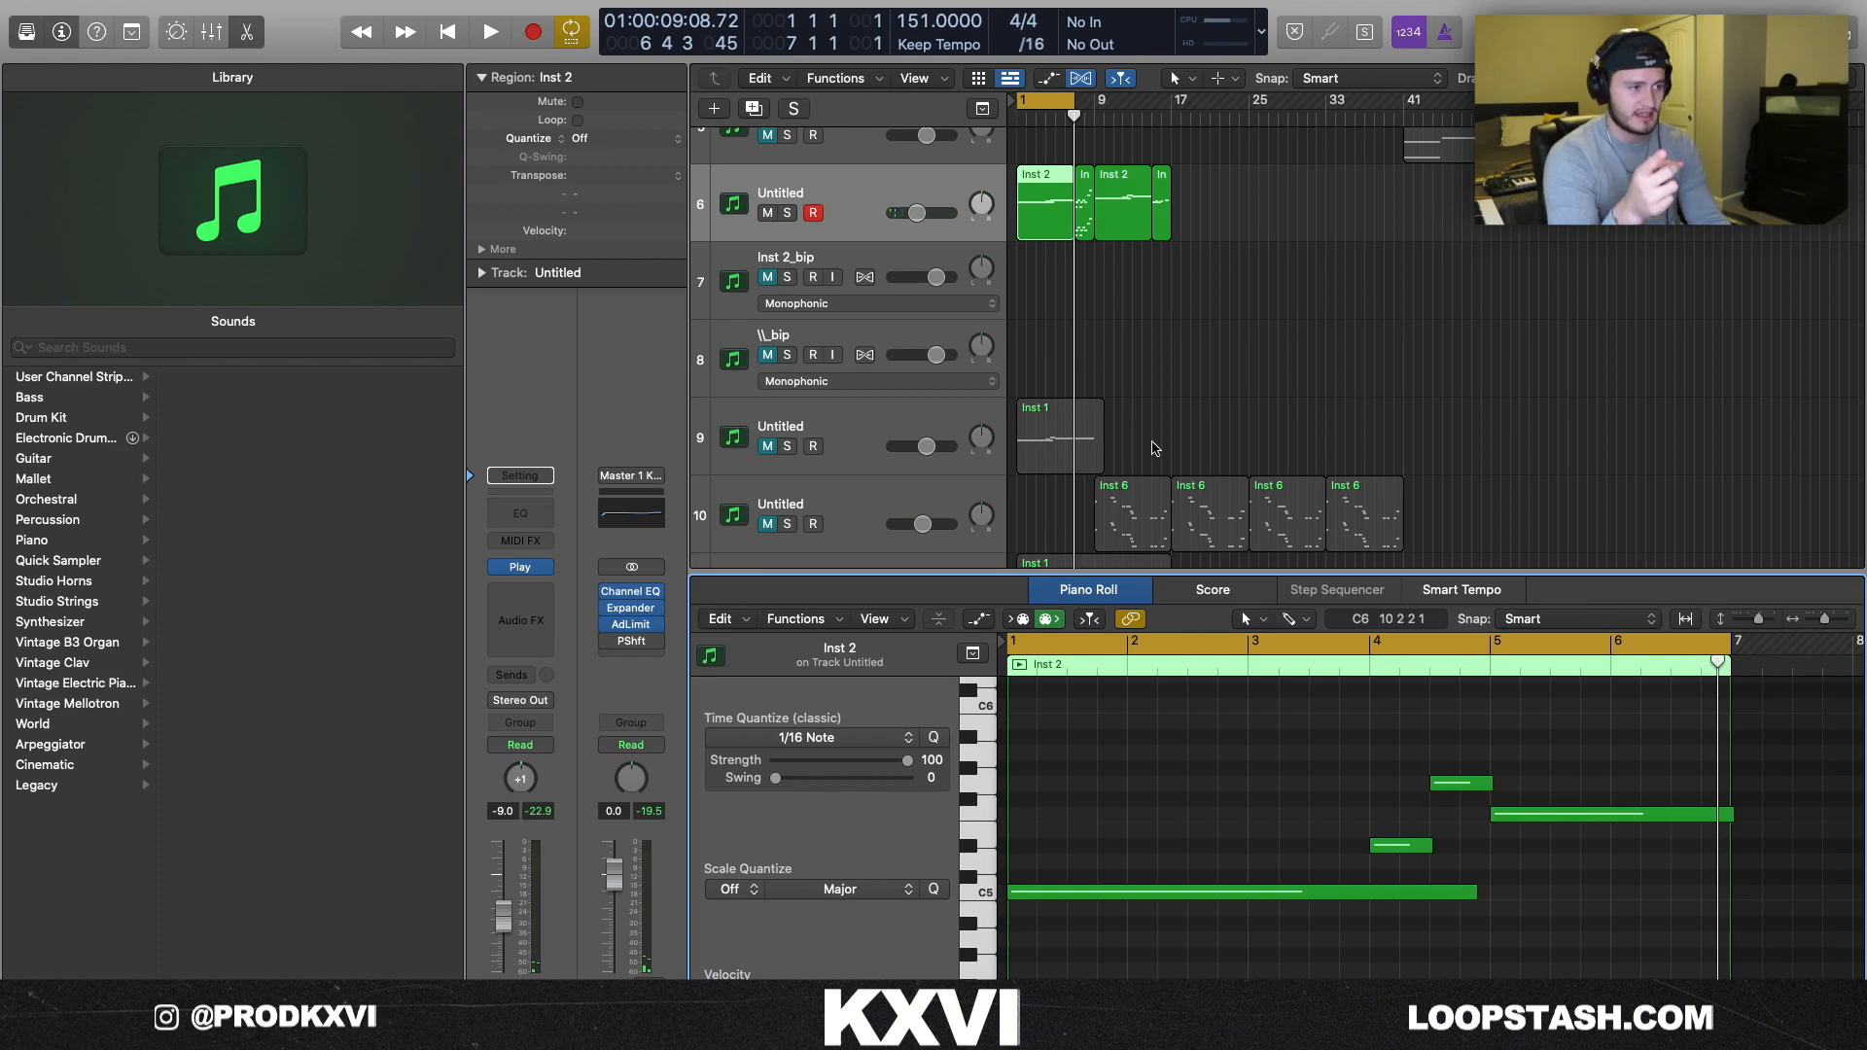
{"action": "double_click", "coordinate": [1082, 208]}
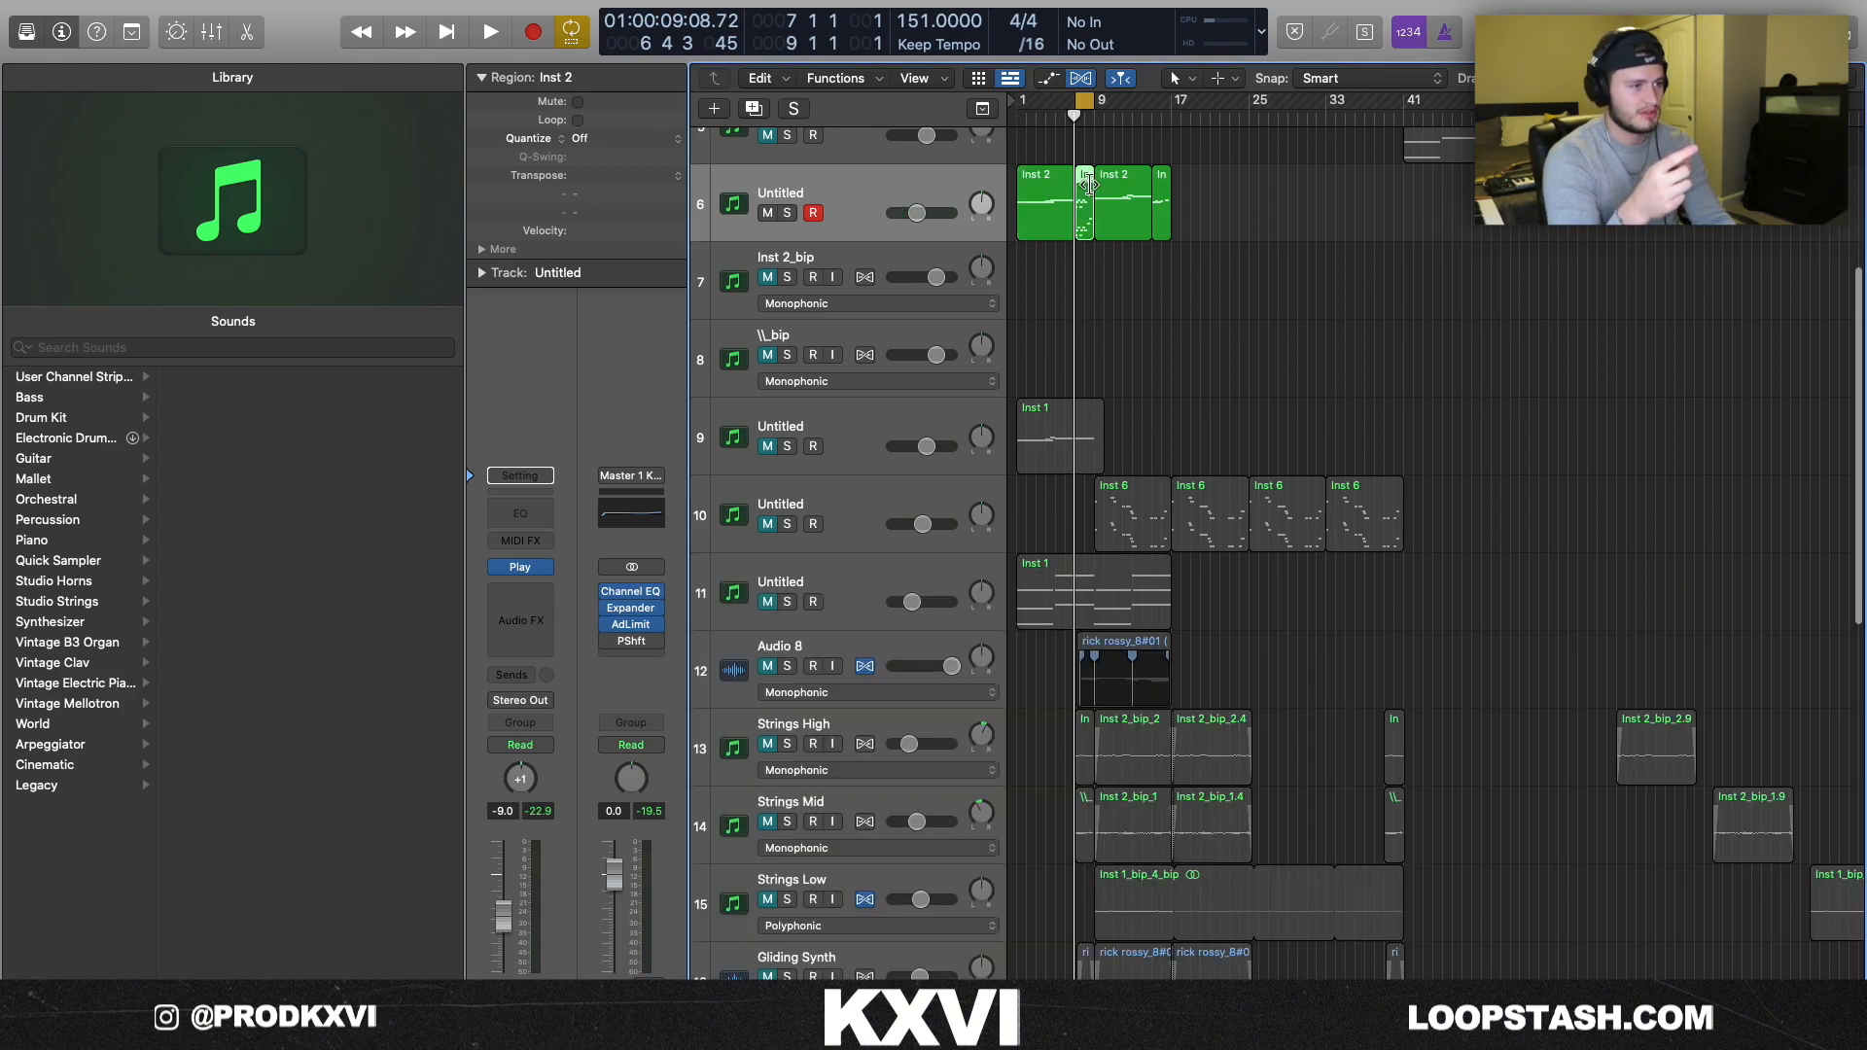
{"action": "double_click", "coordinate": [1087, 184]}
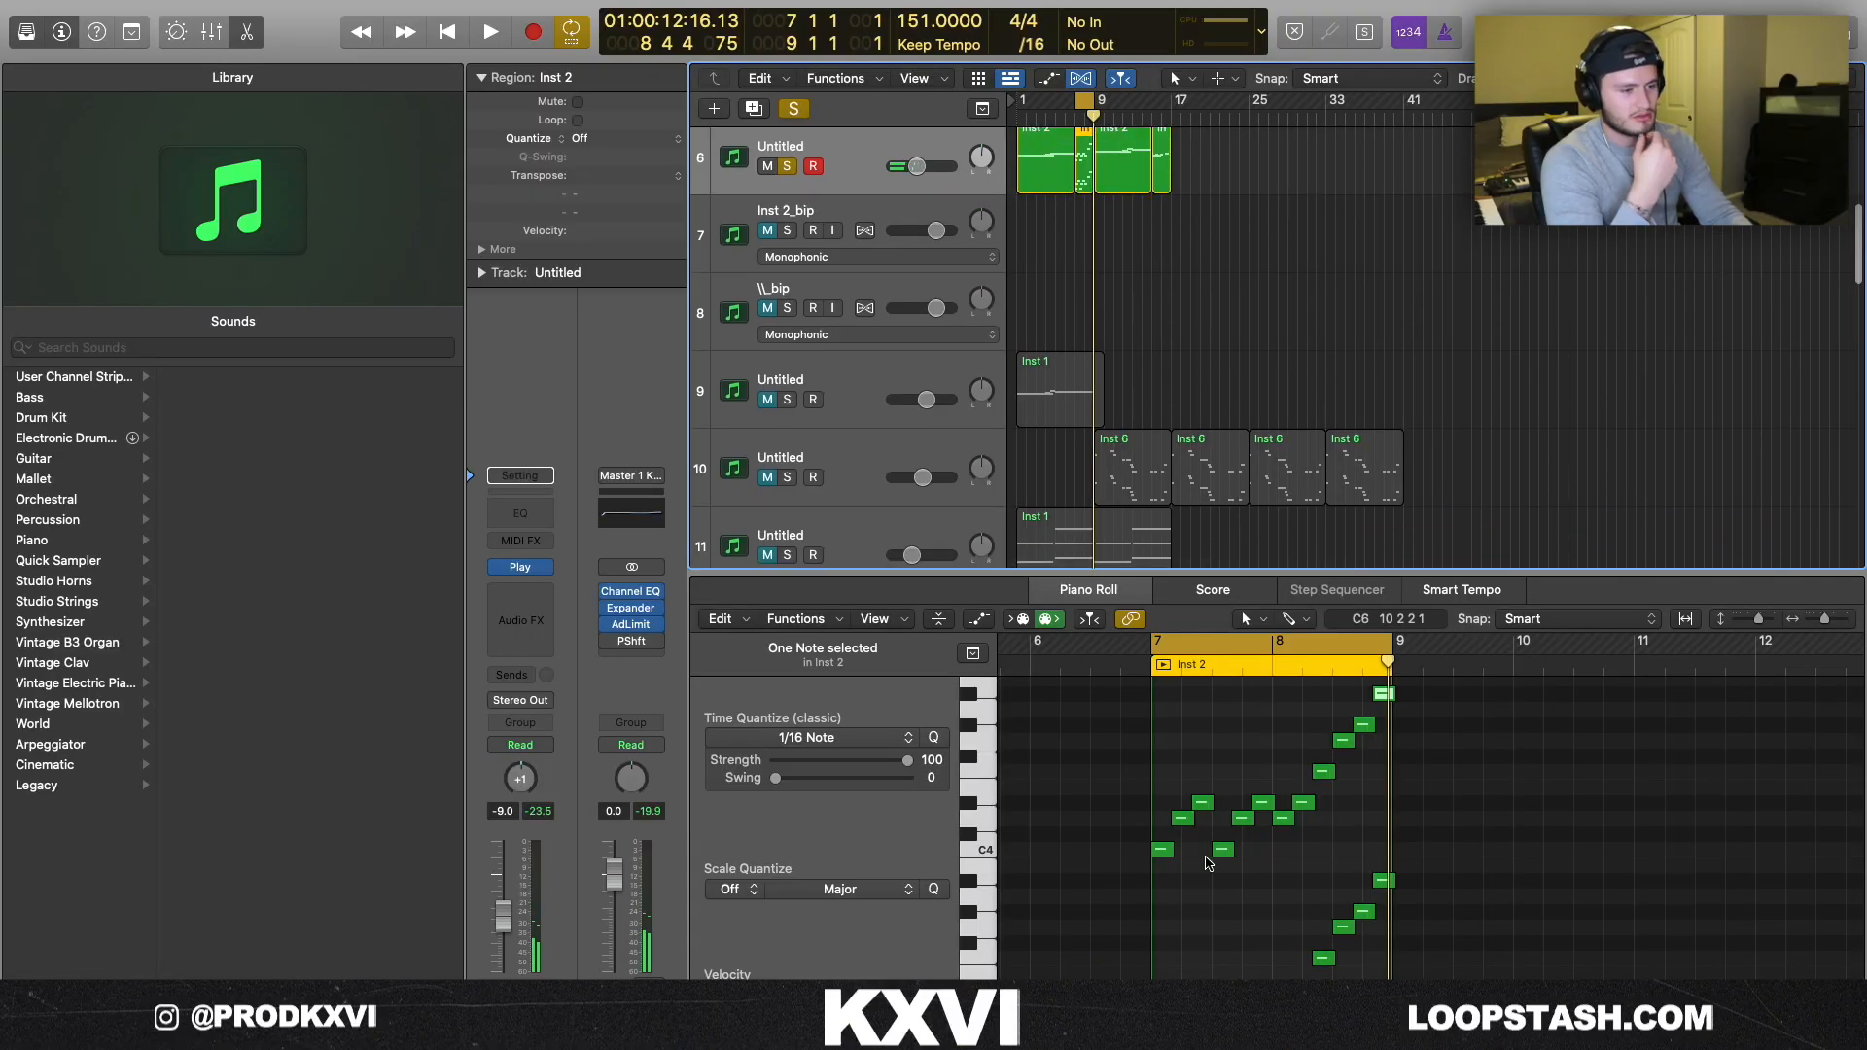
{"action": "scroll", "coordinate": [1205, 863], "scroll_direction": "down", "scroll_amount": 3}
{"action": "scroll", "coordinate": [1206, 863], "scroll_direction": "up", "scroll_amount": 3}
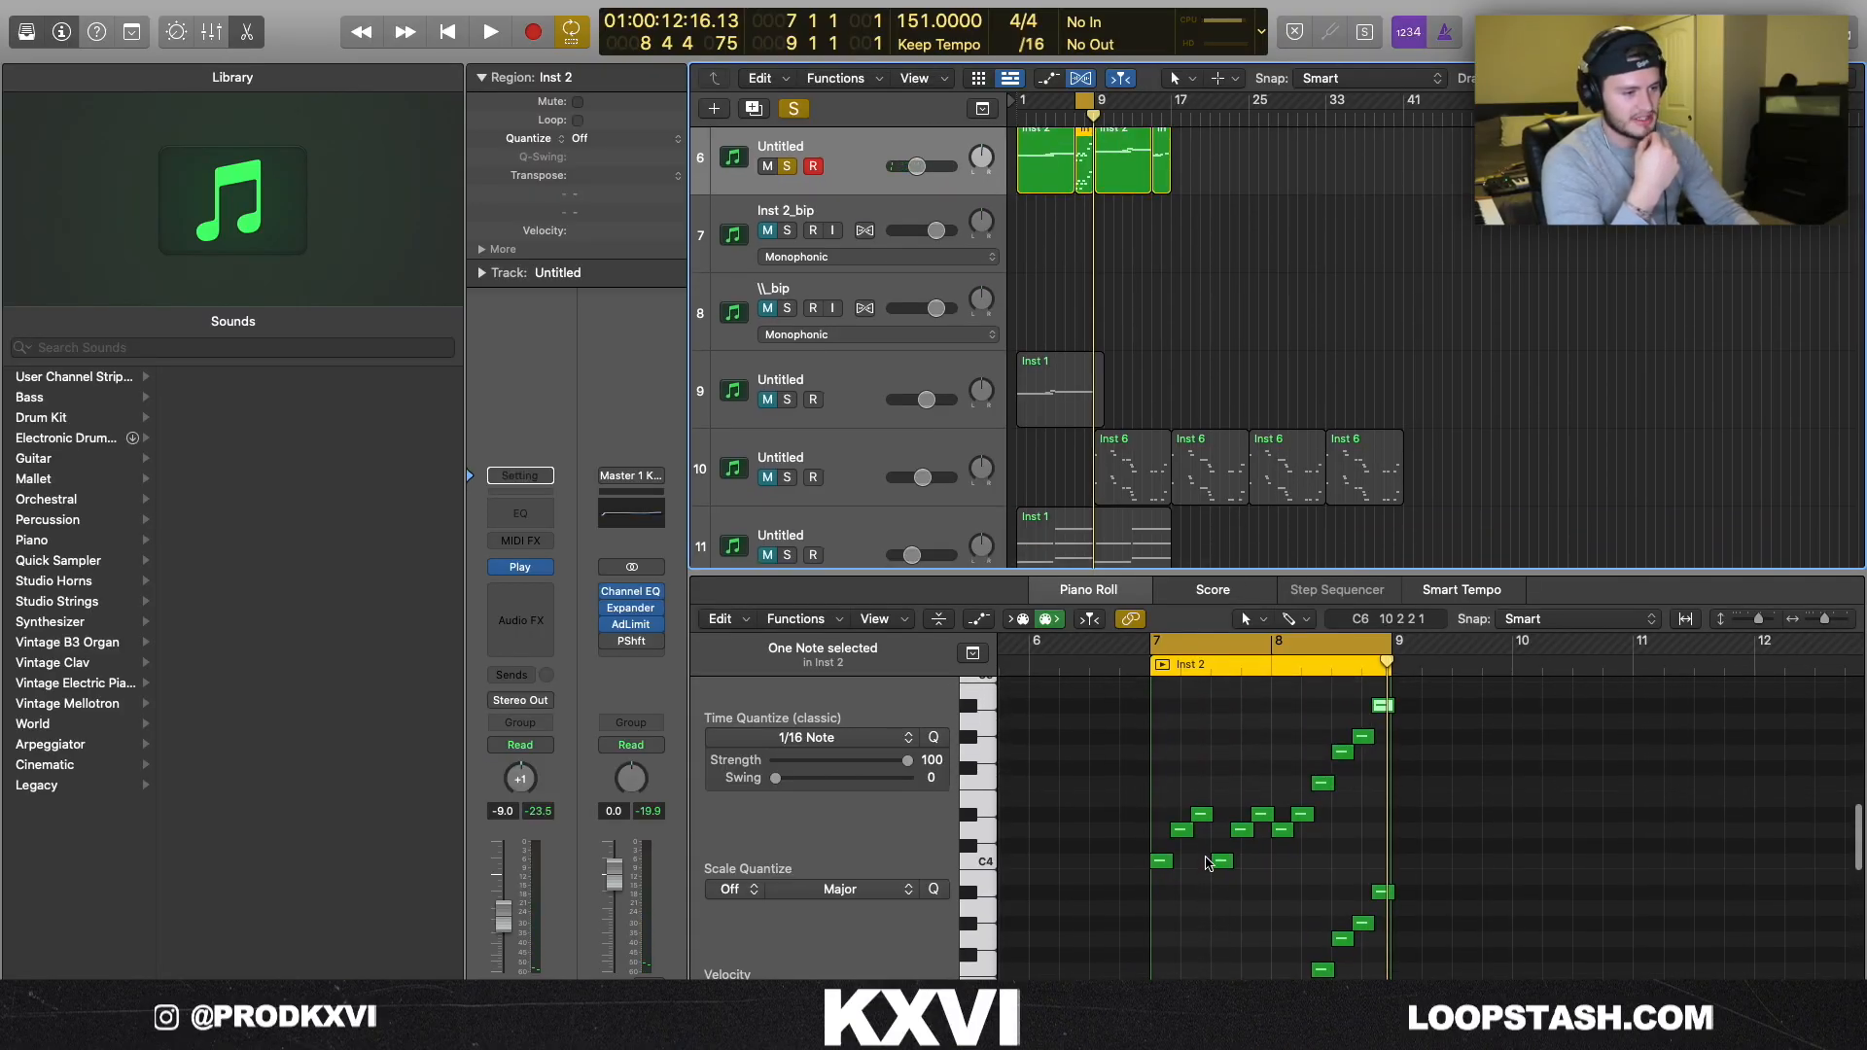
{"action": "scroll", "coordinate": [1213, 719], "scroll_direction": "up", "scroll_amount": 1}
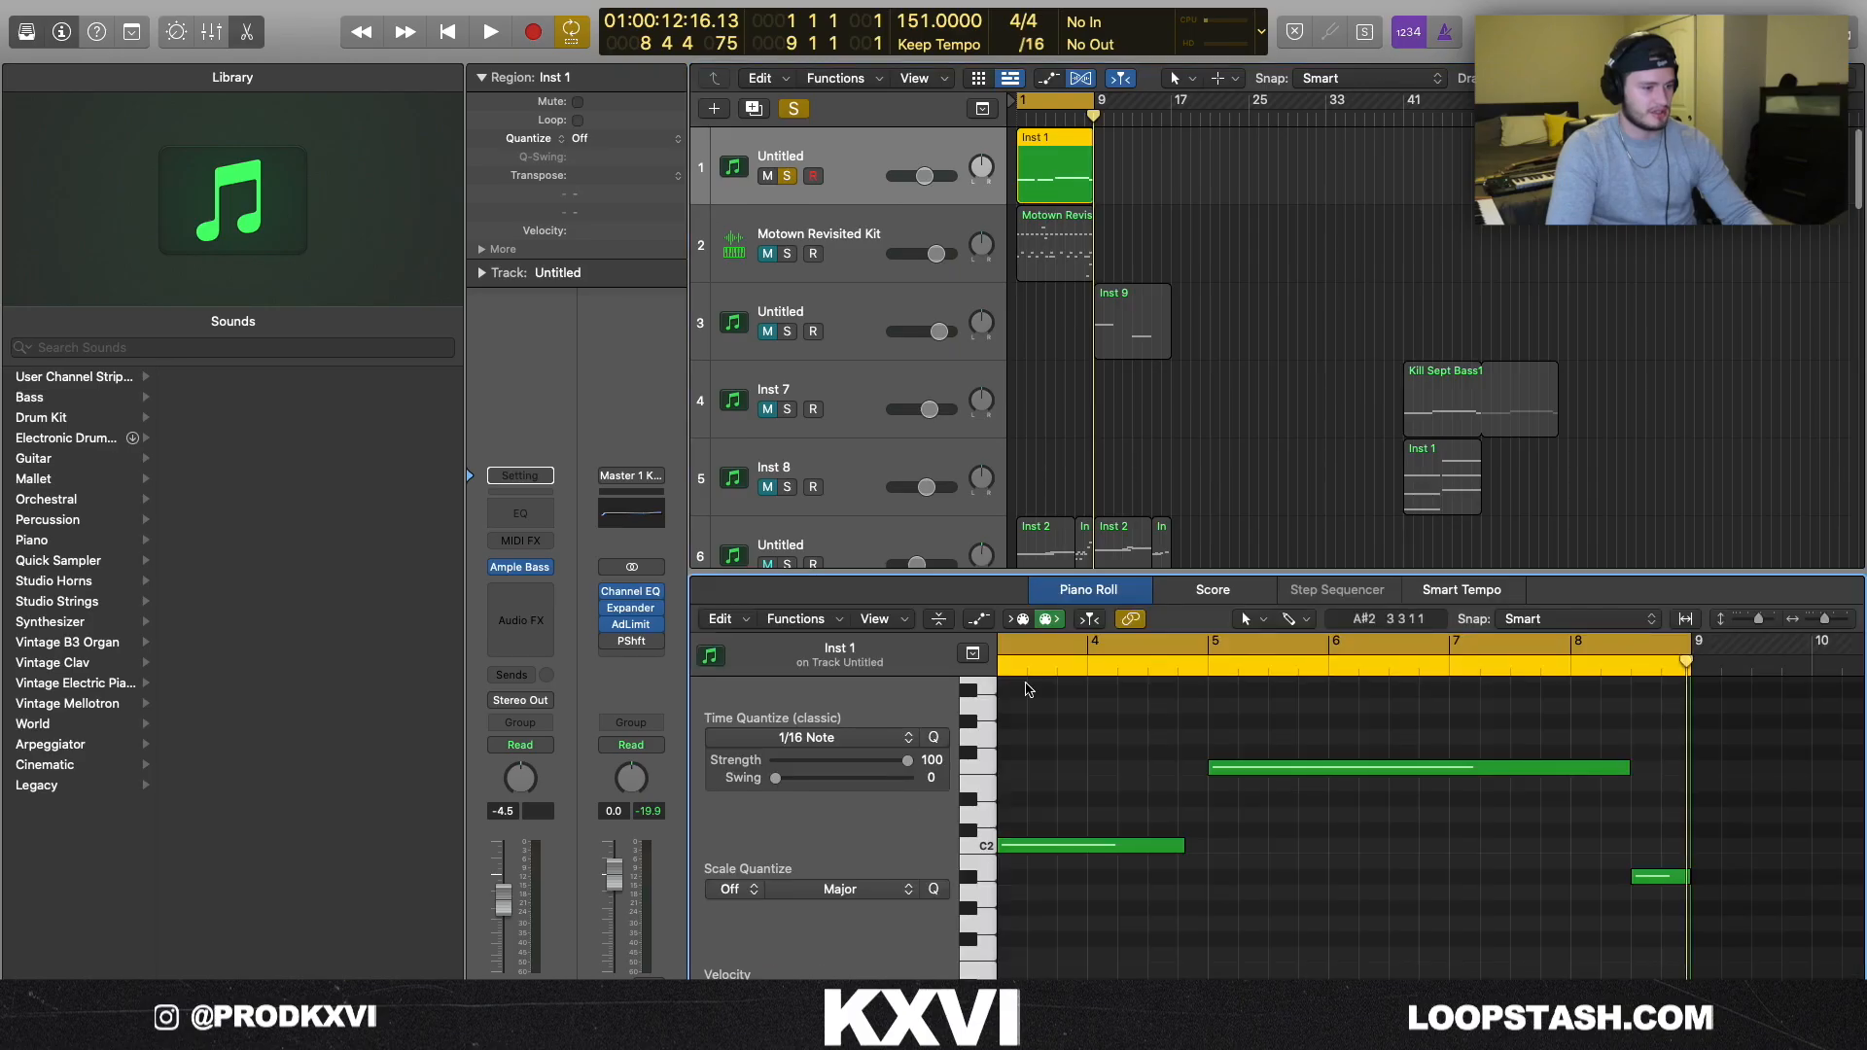
- Play the Inst 1 bass region on track 1 and examine its individual notes in the Piano Roll
{"action": "scroll", "coordinate": [1028, 690], "scroll_direction": "left", "scroll_amount": 5}
{"action": "scroll", "coordinate": [1029, 689], "scroll_direction": "down", "scroll_amount": 5}
{"action": "key", "text": "space"}
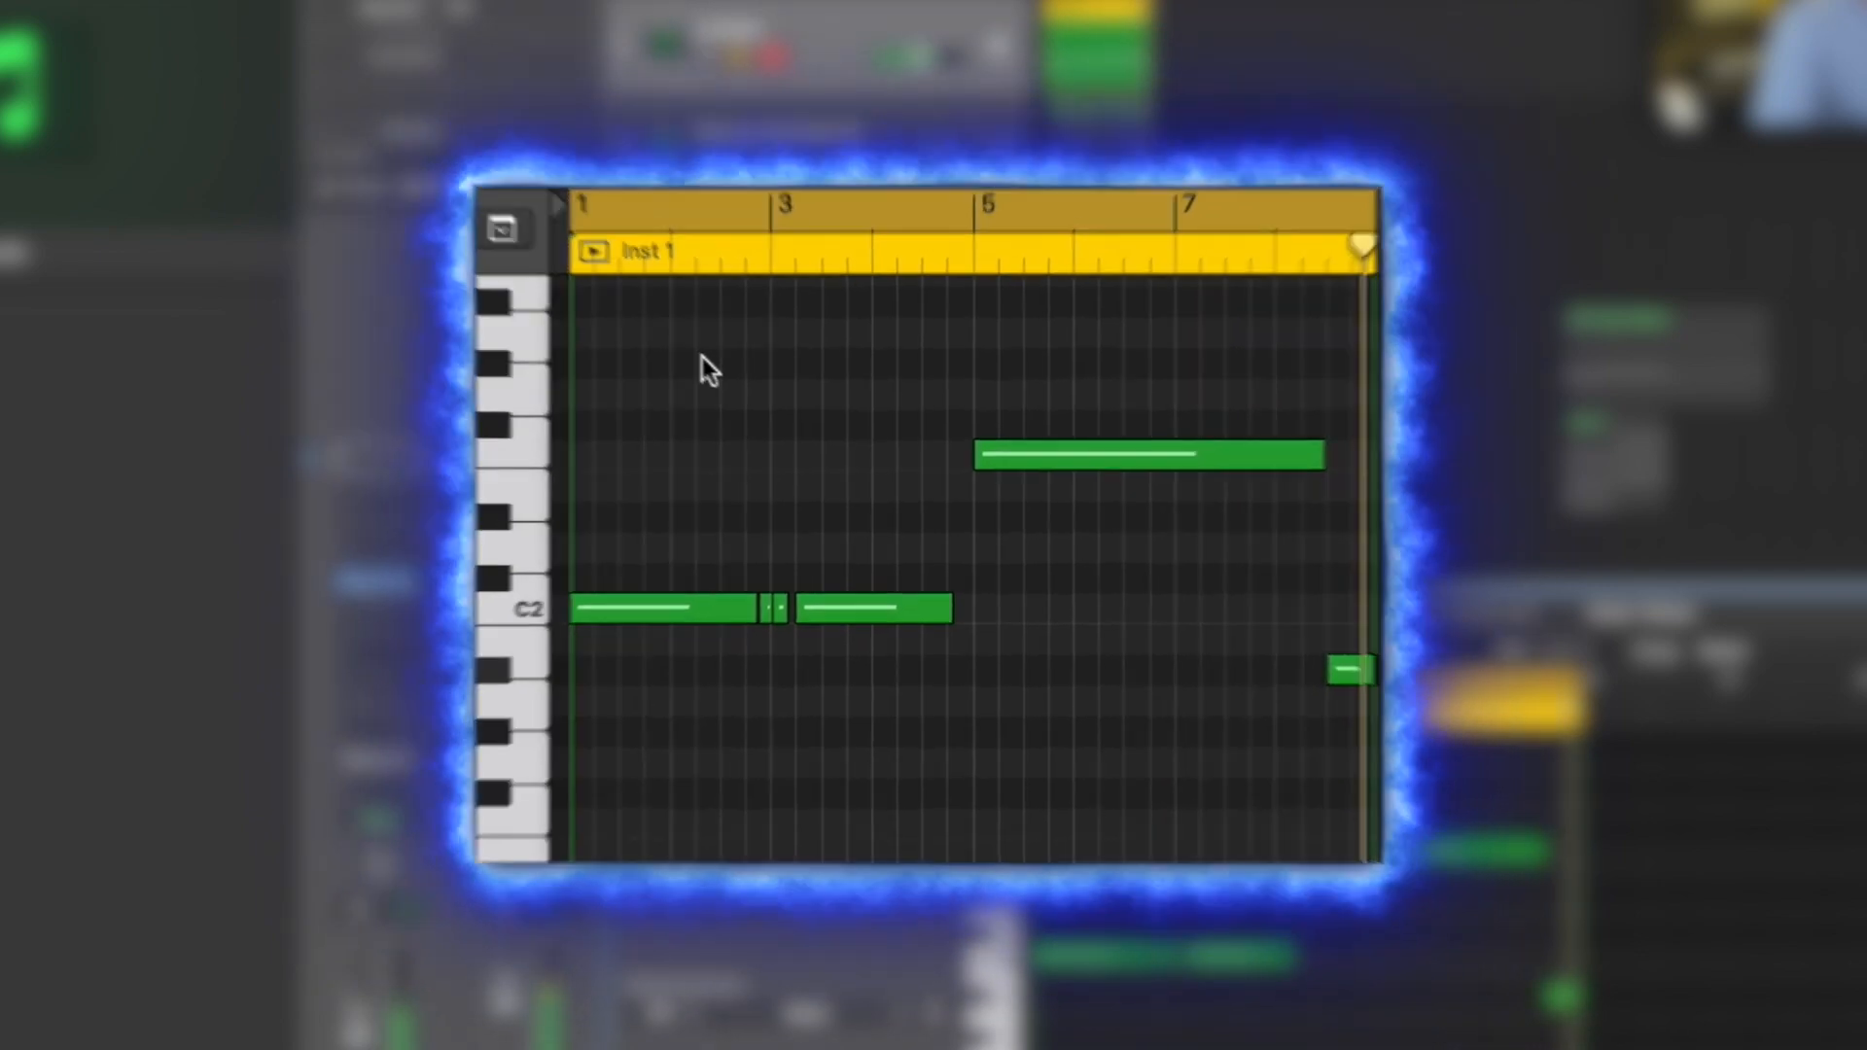
{"action": "scroll", "coordinate": [1077, 758], "scroll_direction": "down", "scroll_amount": 1}
{"action": "scroll", "coordinate": [1112, 822], "scroll_direction": "up", "scroll_amount": 5}
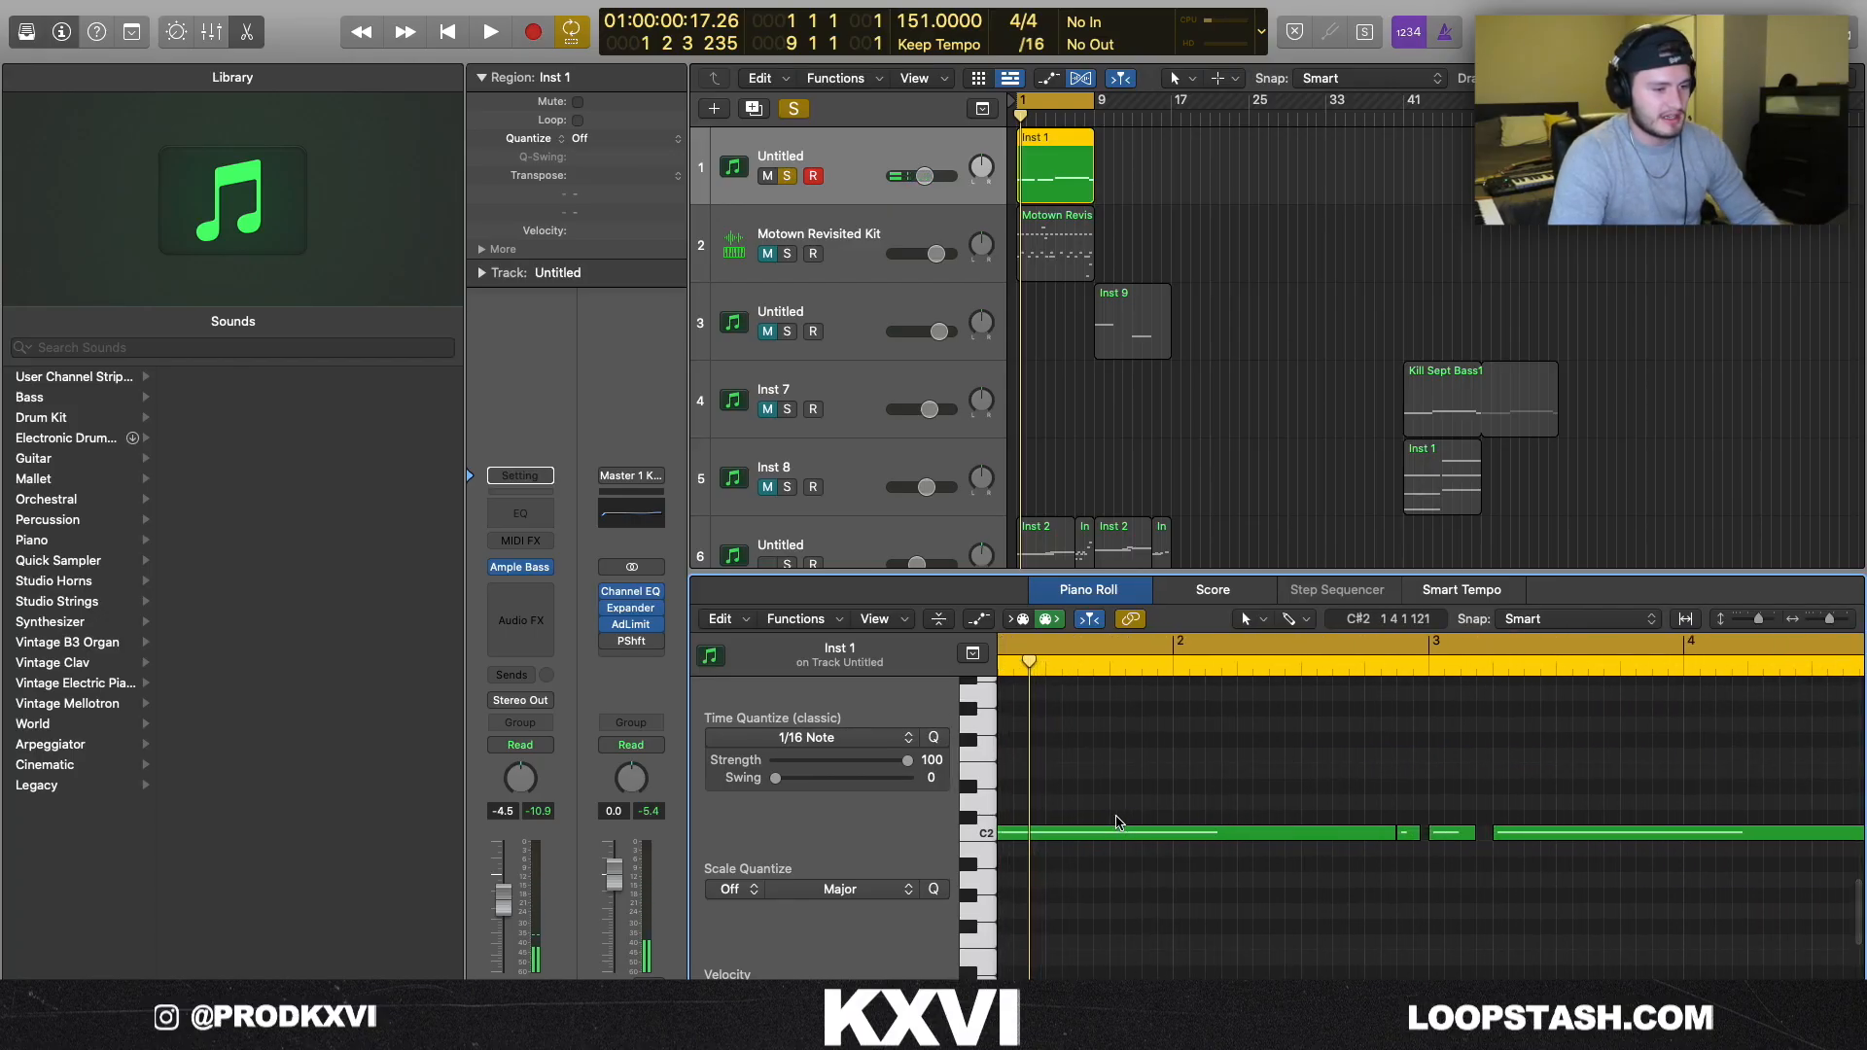
{"action": "left_click", "coordinate": [1509, 833]}
{"action": "scroll", "coordinate": [1400, 819], "scroll_direction": "down", "scroll_amount": 5}
{"action": "left_click", "coordinate": [1147, 846]}
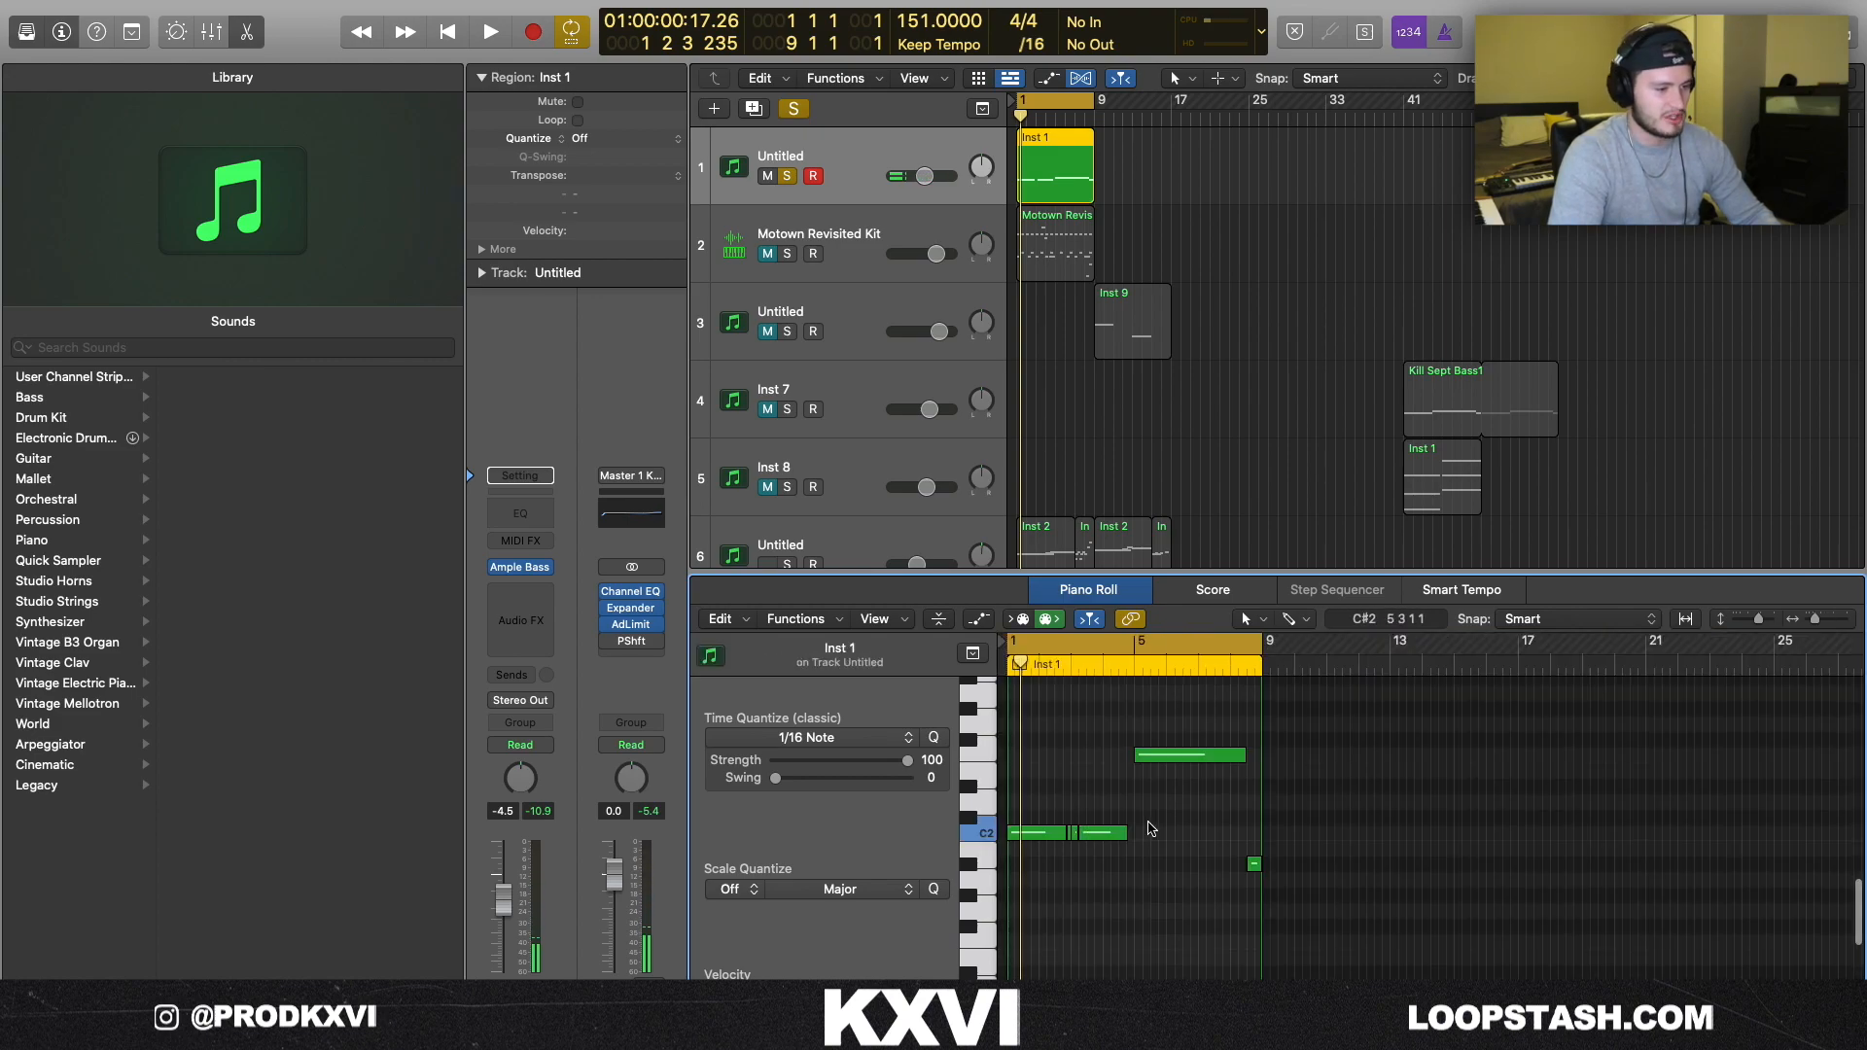
{"action": "left_click", "coordinate": [1254, 865]}
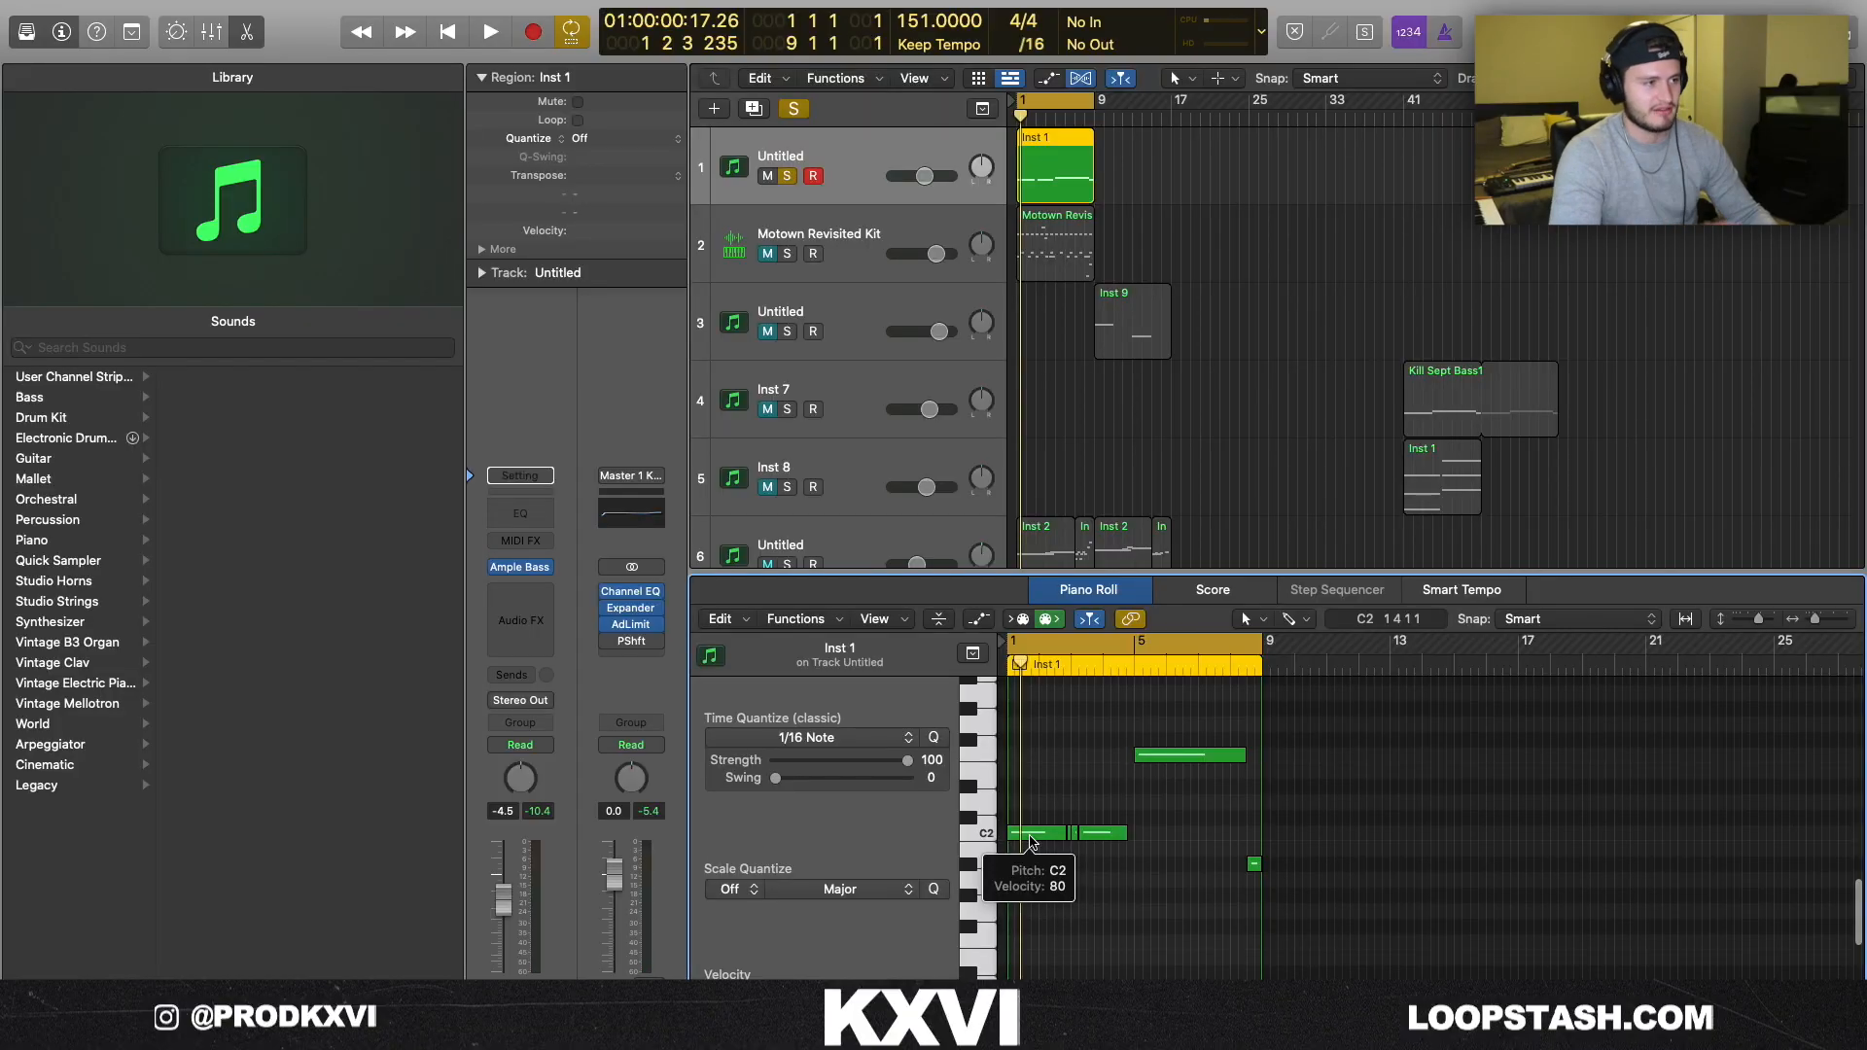
{"action": "scroll", "coordinate": [980, 204], "scroll_direction": "down", "scroll_amount": 2}
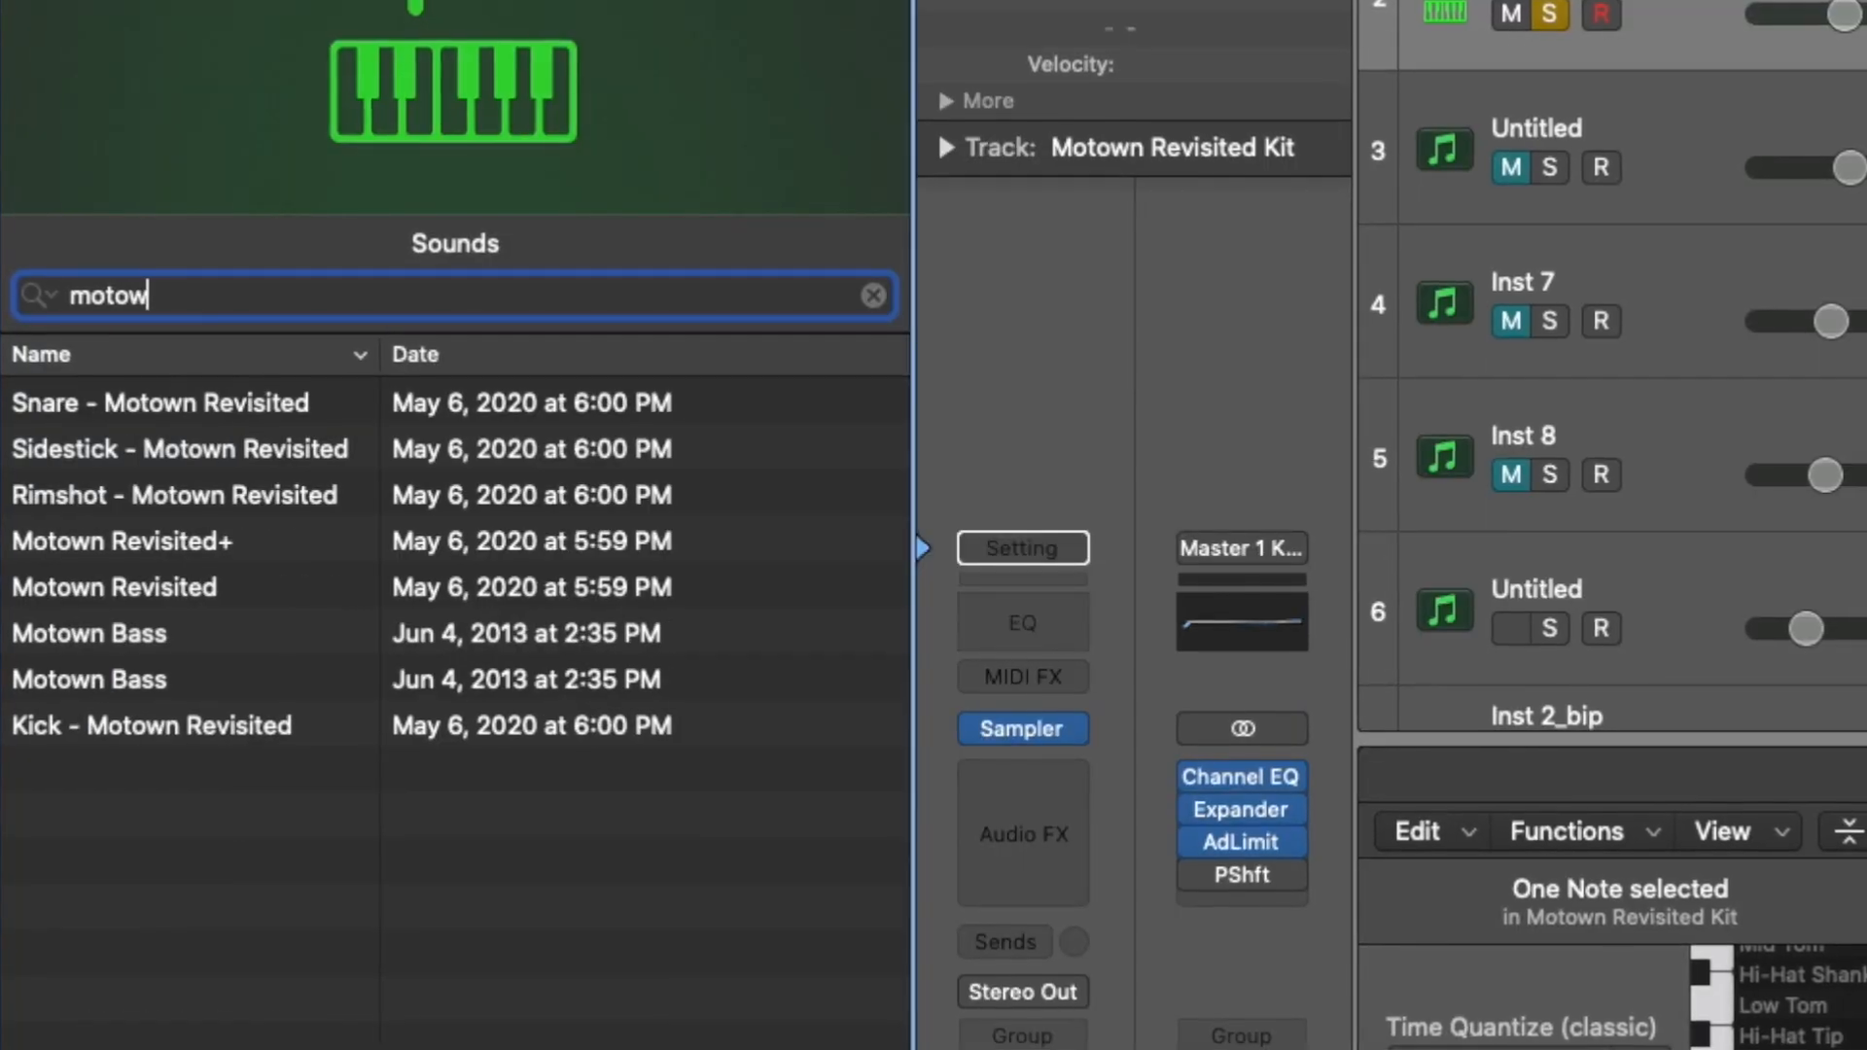
- Search the sound library for "motown" and hide the Library
{"action": "type", "text": "n"}
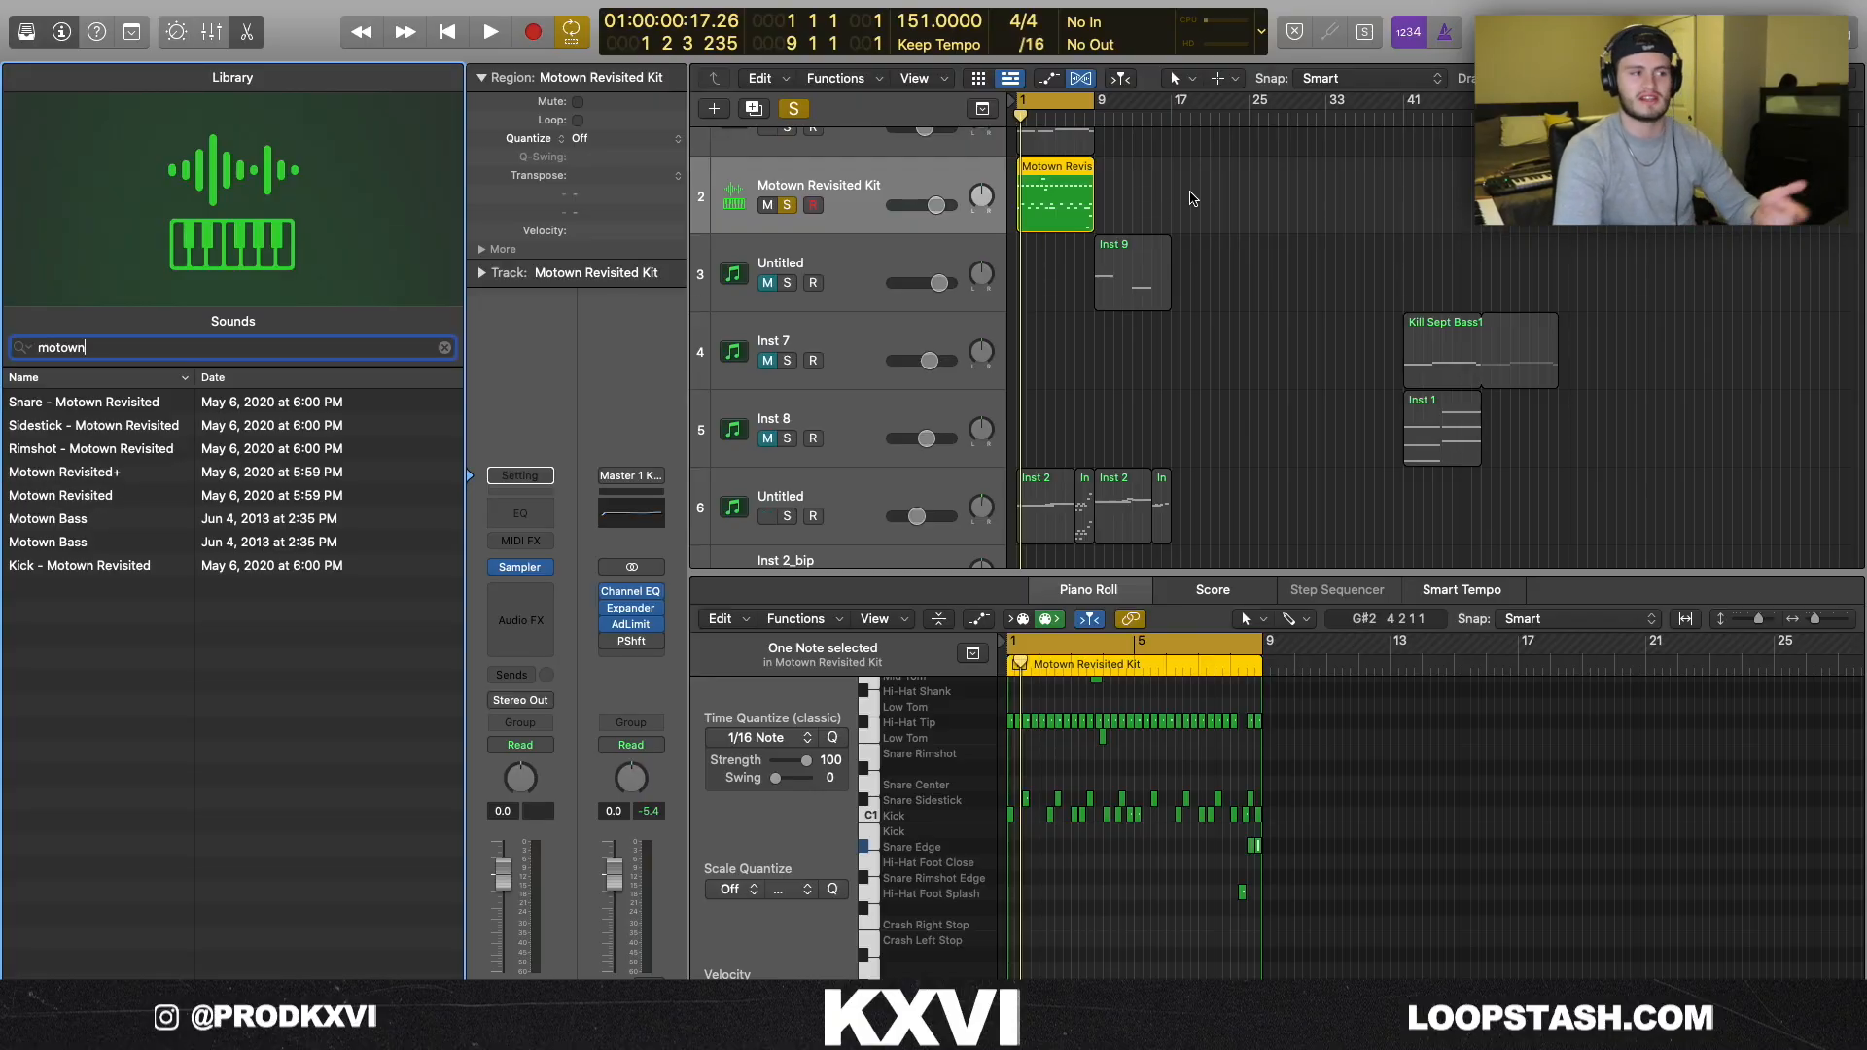
{"action": "left_click", "coordinate": [1193, 199]}
{"action": "scroll", "coordinate": [972, 720], "scroll_direction": "up", "scroll_amount": 3}
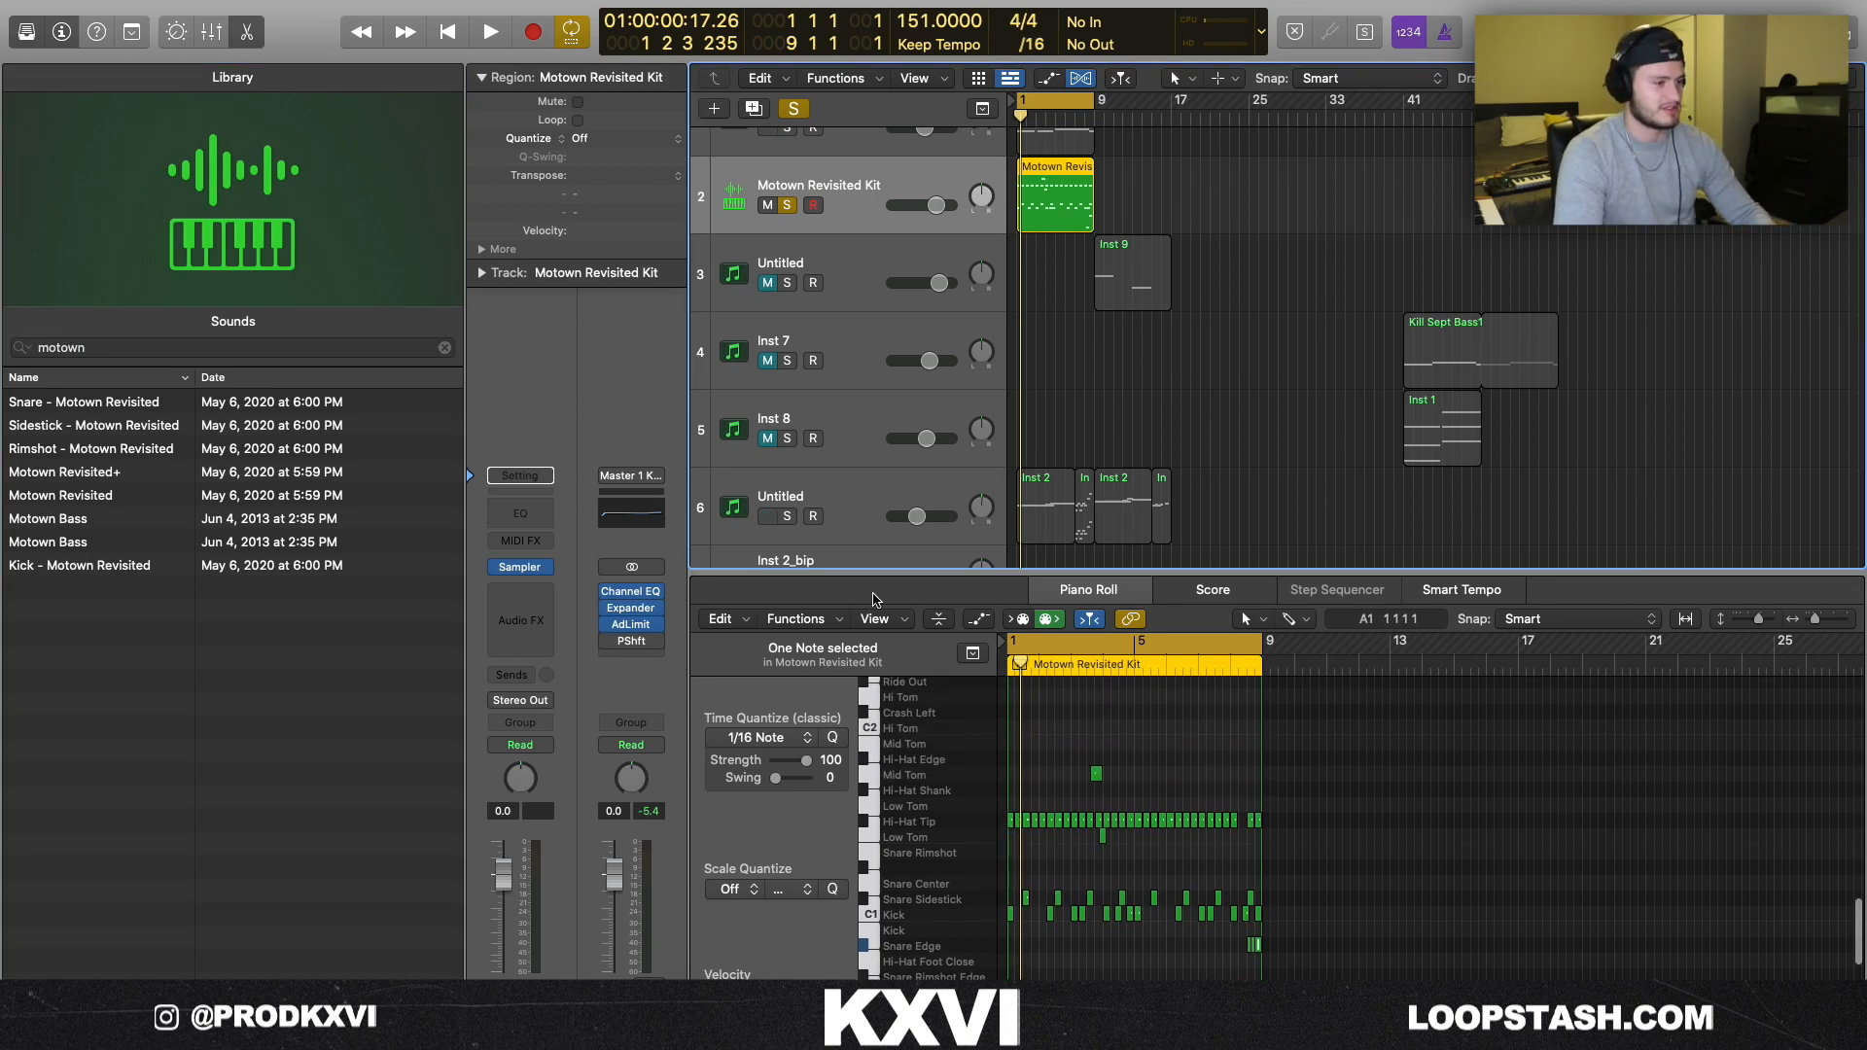
{"action": "key", "text": "y"}
{"action": "scroll", "coordinate": [712, 742], "scroll_direction": "down", "scroll_amount": 2}
{"action": "key", "text": "super+Right"}
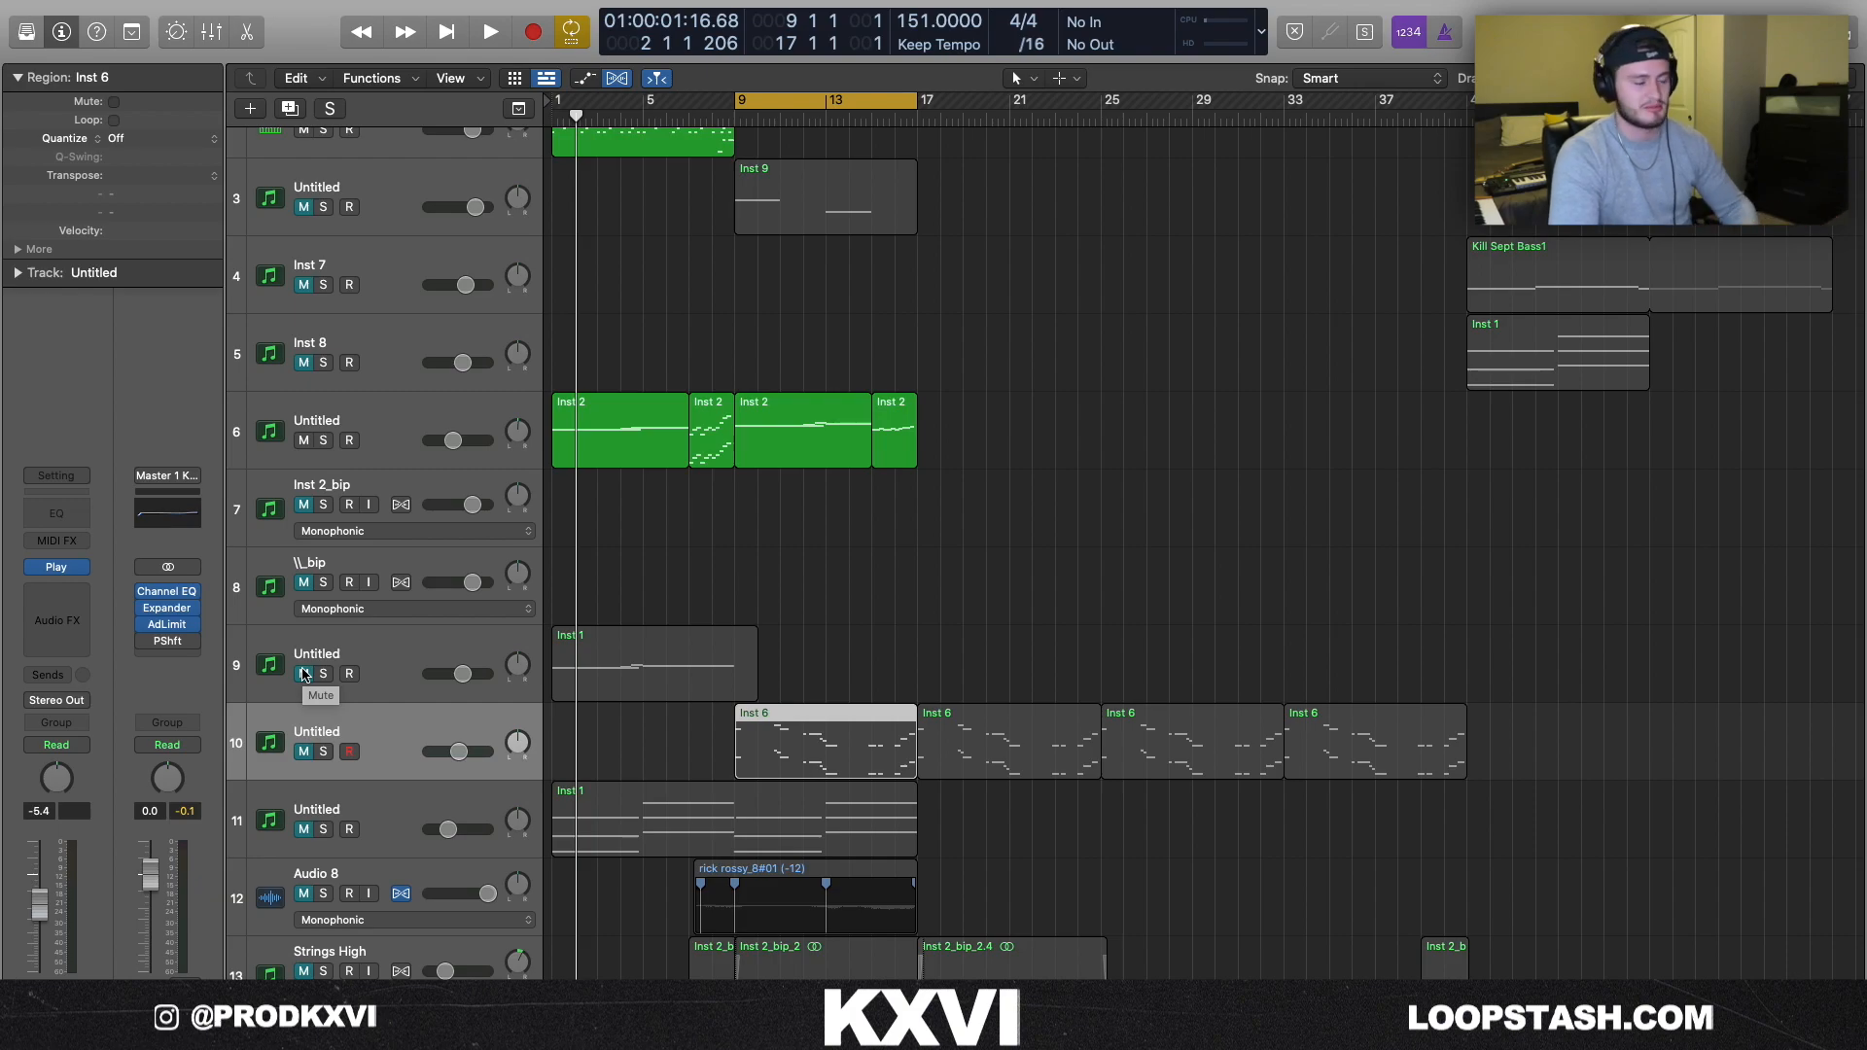
- Unmute track 10 and audition notes of its first Inst 6 region in the Piano Roll
{"action": "scroll", "coordinate": [303, 674], "scroll_direction": "up", "scroll_amount": 3}
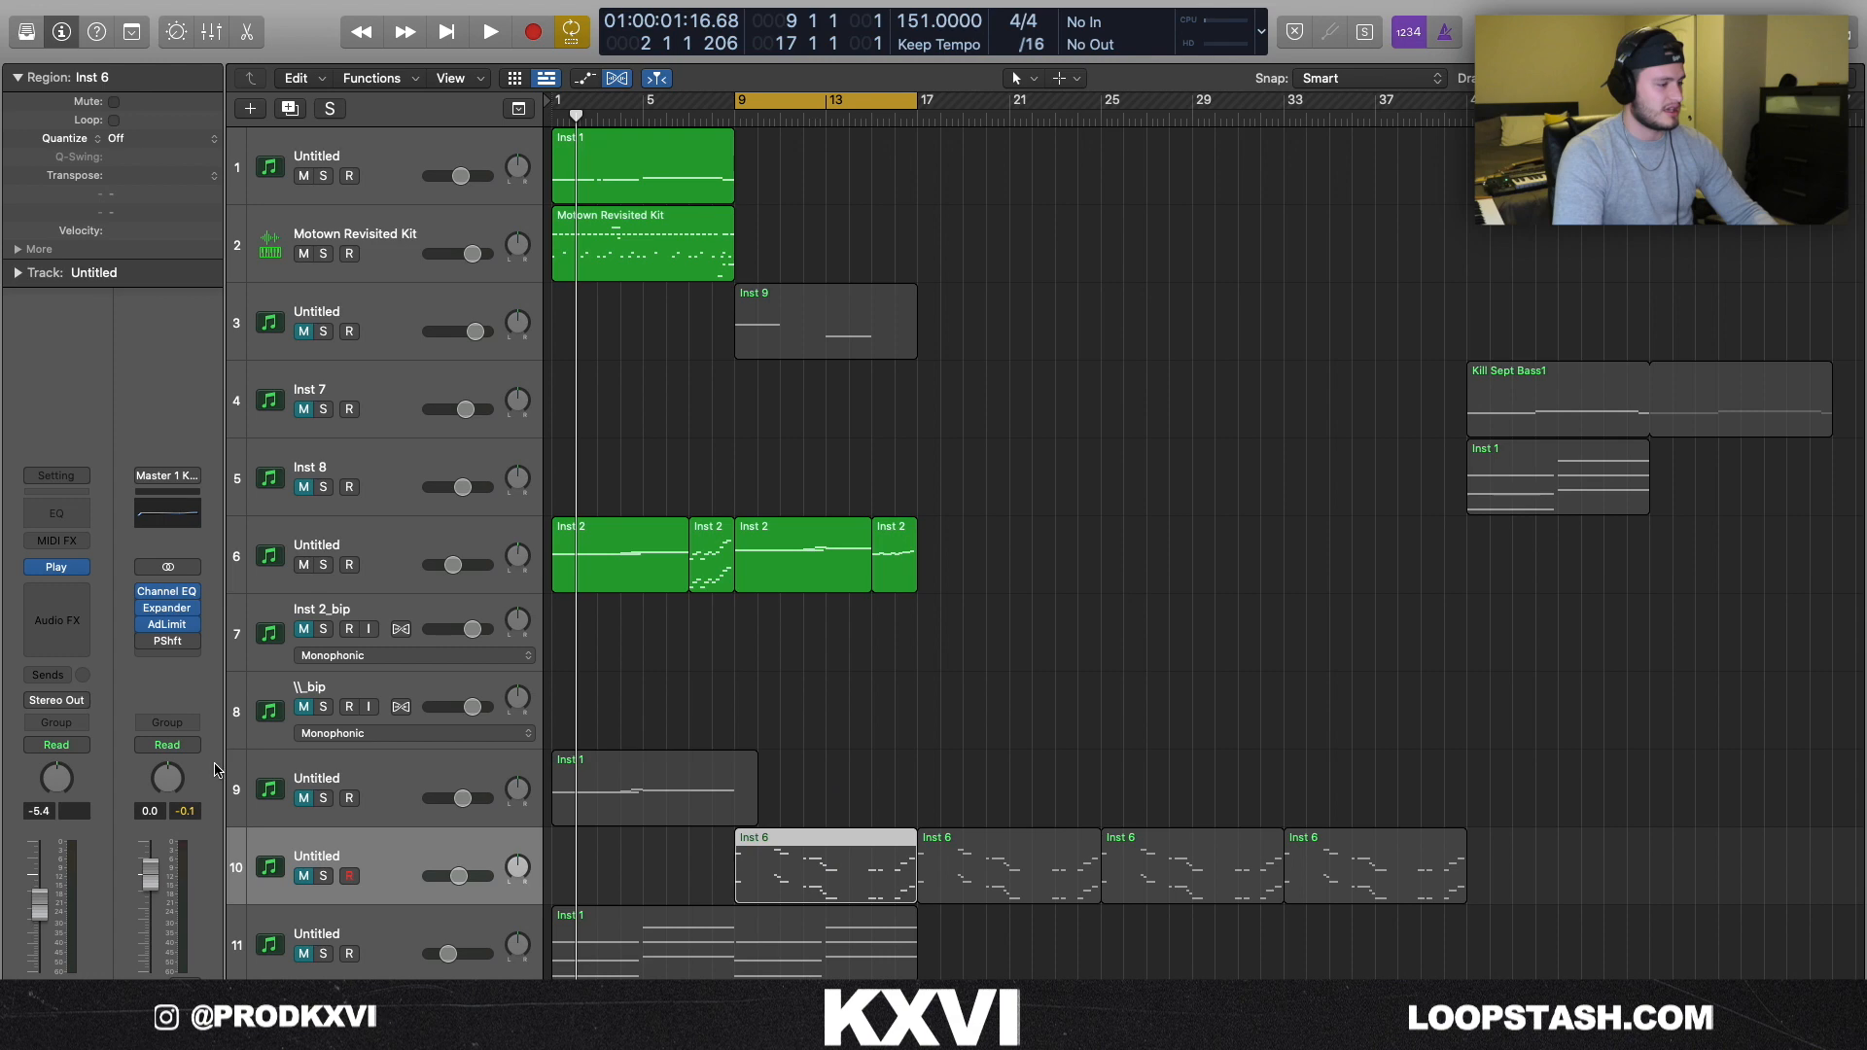
{"action": "left_click", "coordinate": [304, 877]}
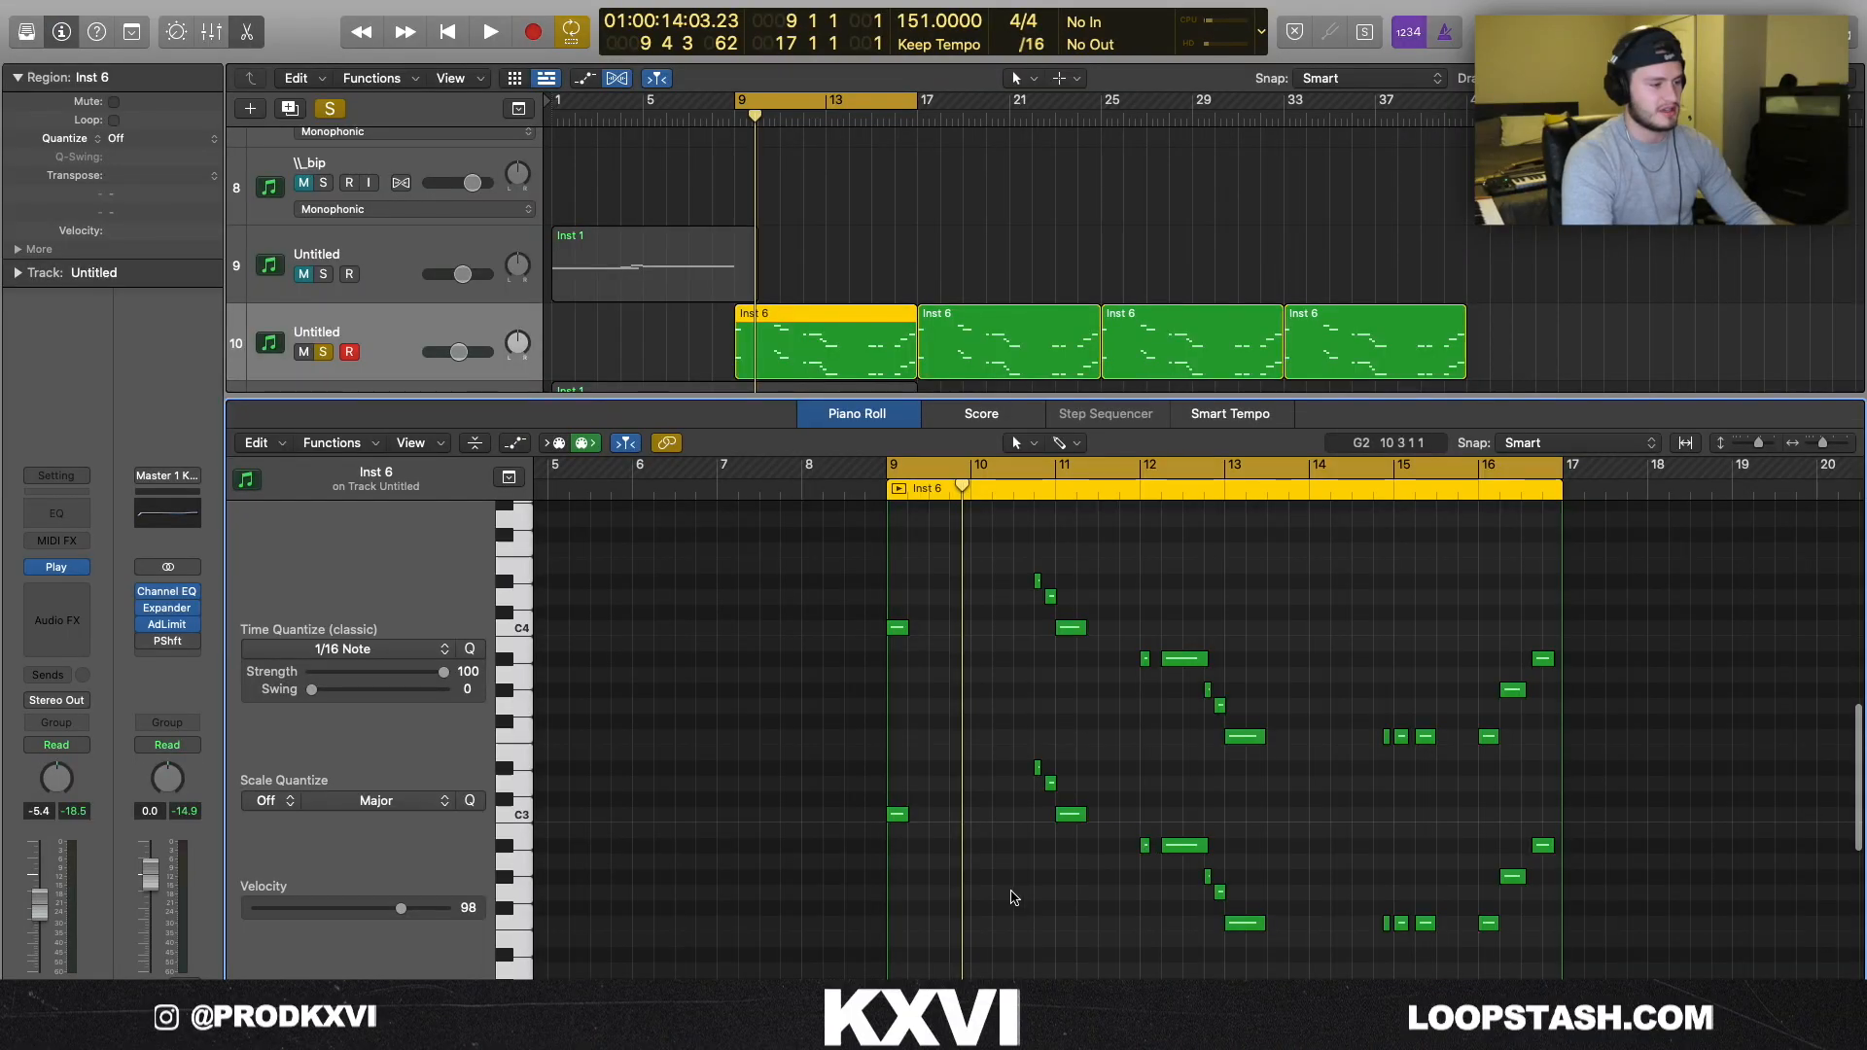
{"action": "left_click", "coordinate": [899, 815]}
{"action": "left_click", "coordinate": [1243, 923]}
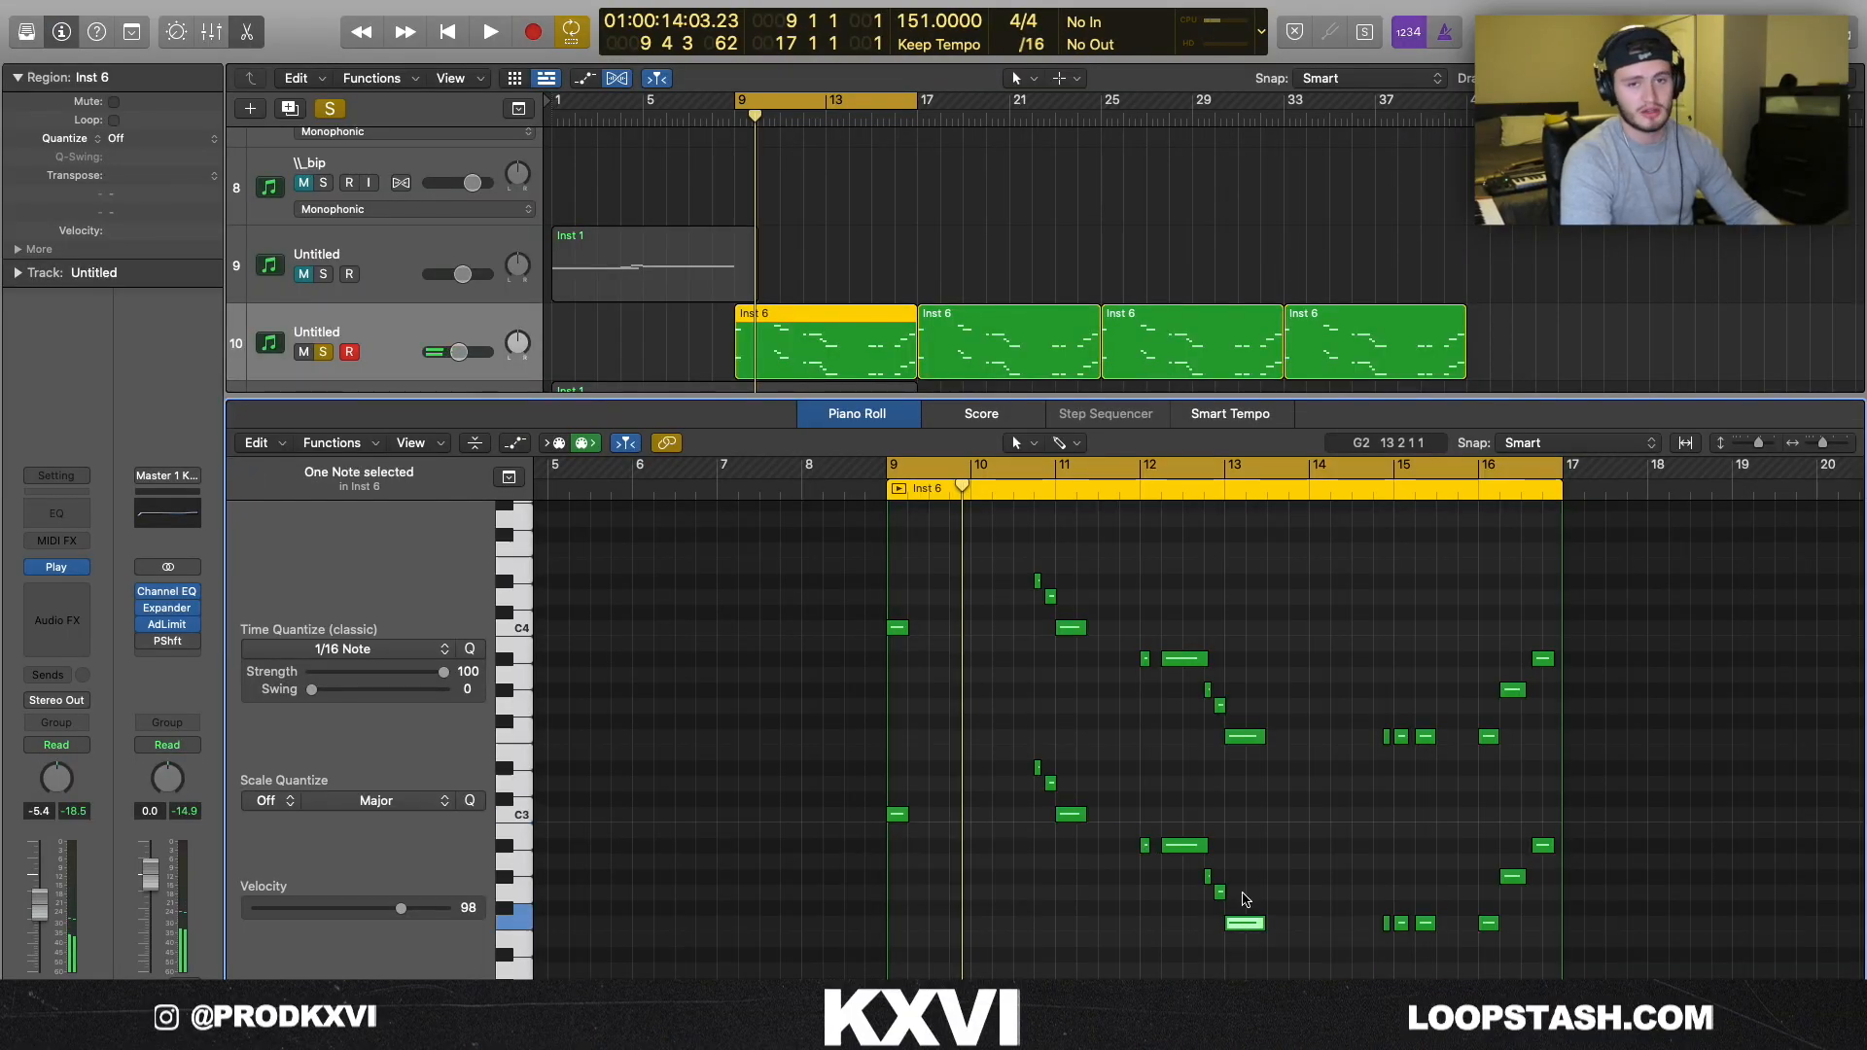
{"action": "left_click", "coordinate": [1243, 889]}
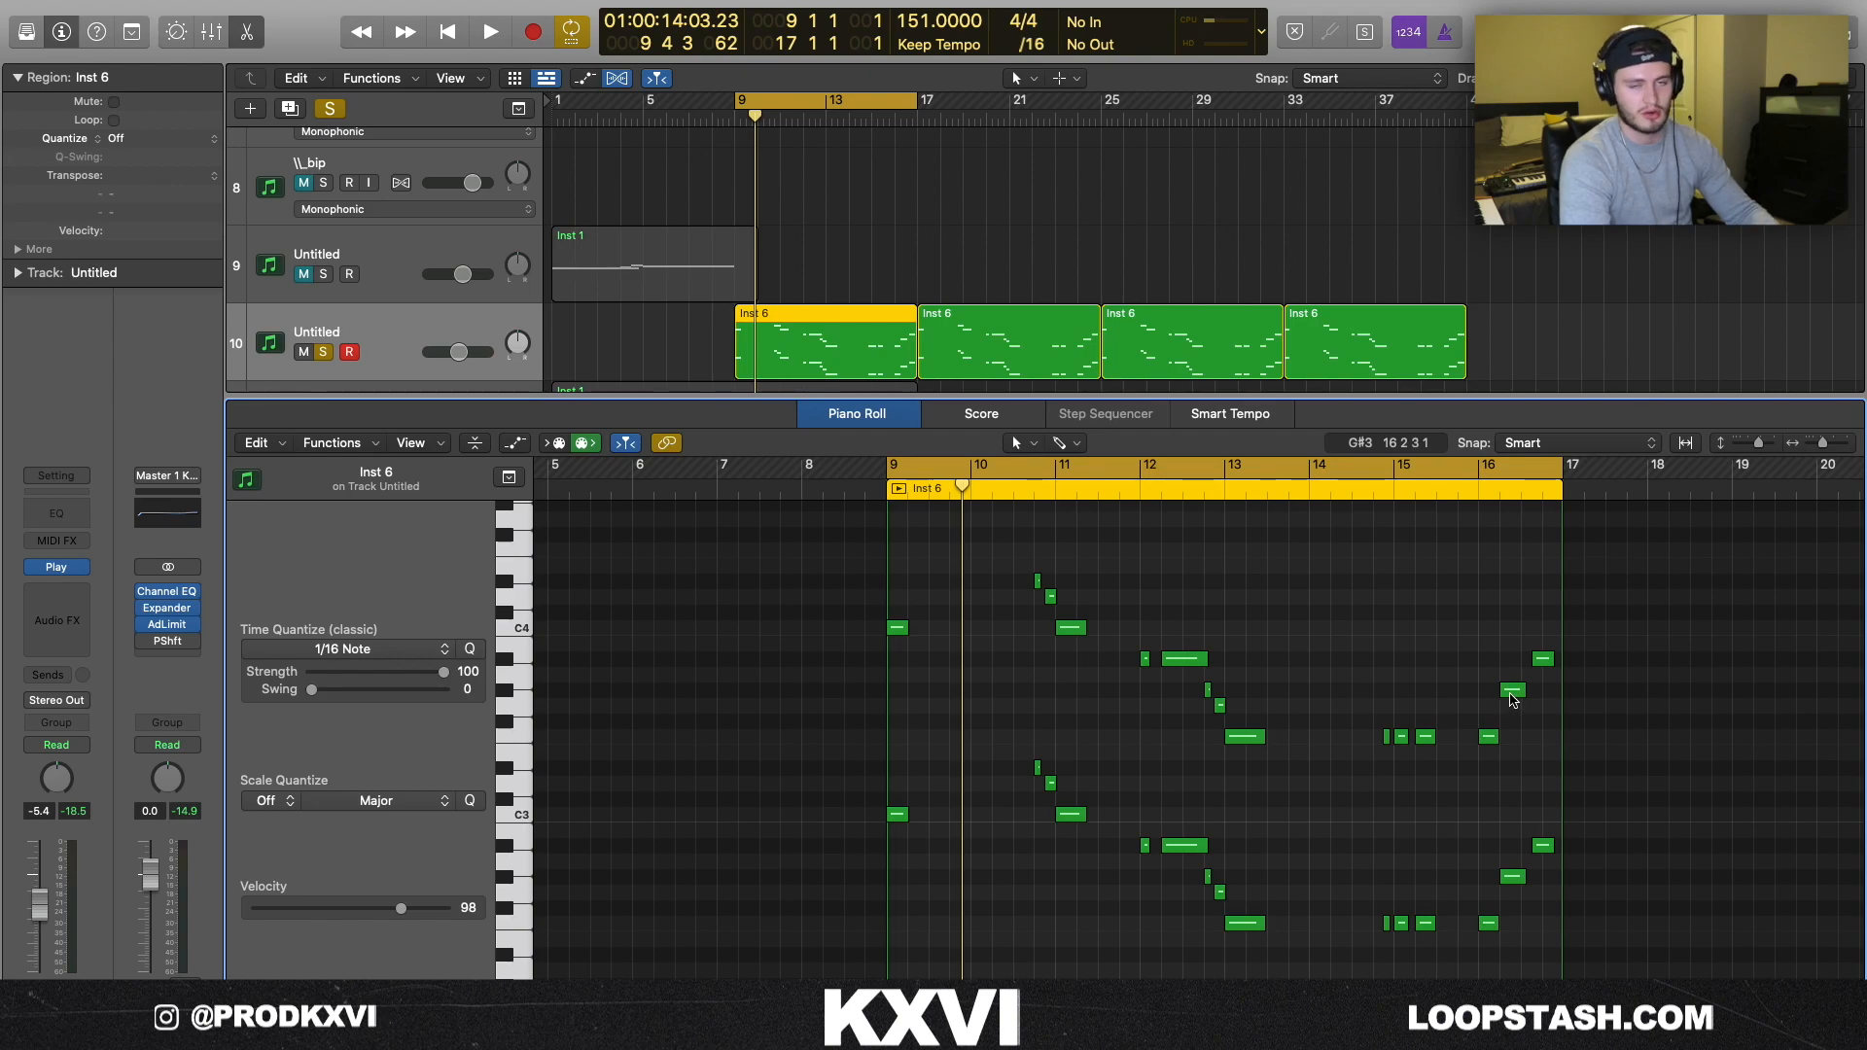
{"action": "scroll", "coordinate": [1264, 681], "scroll_direction": "down", "scroll_amount": 10}
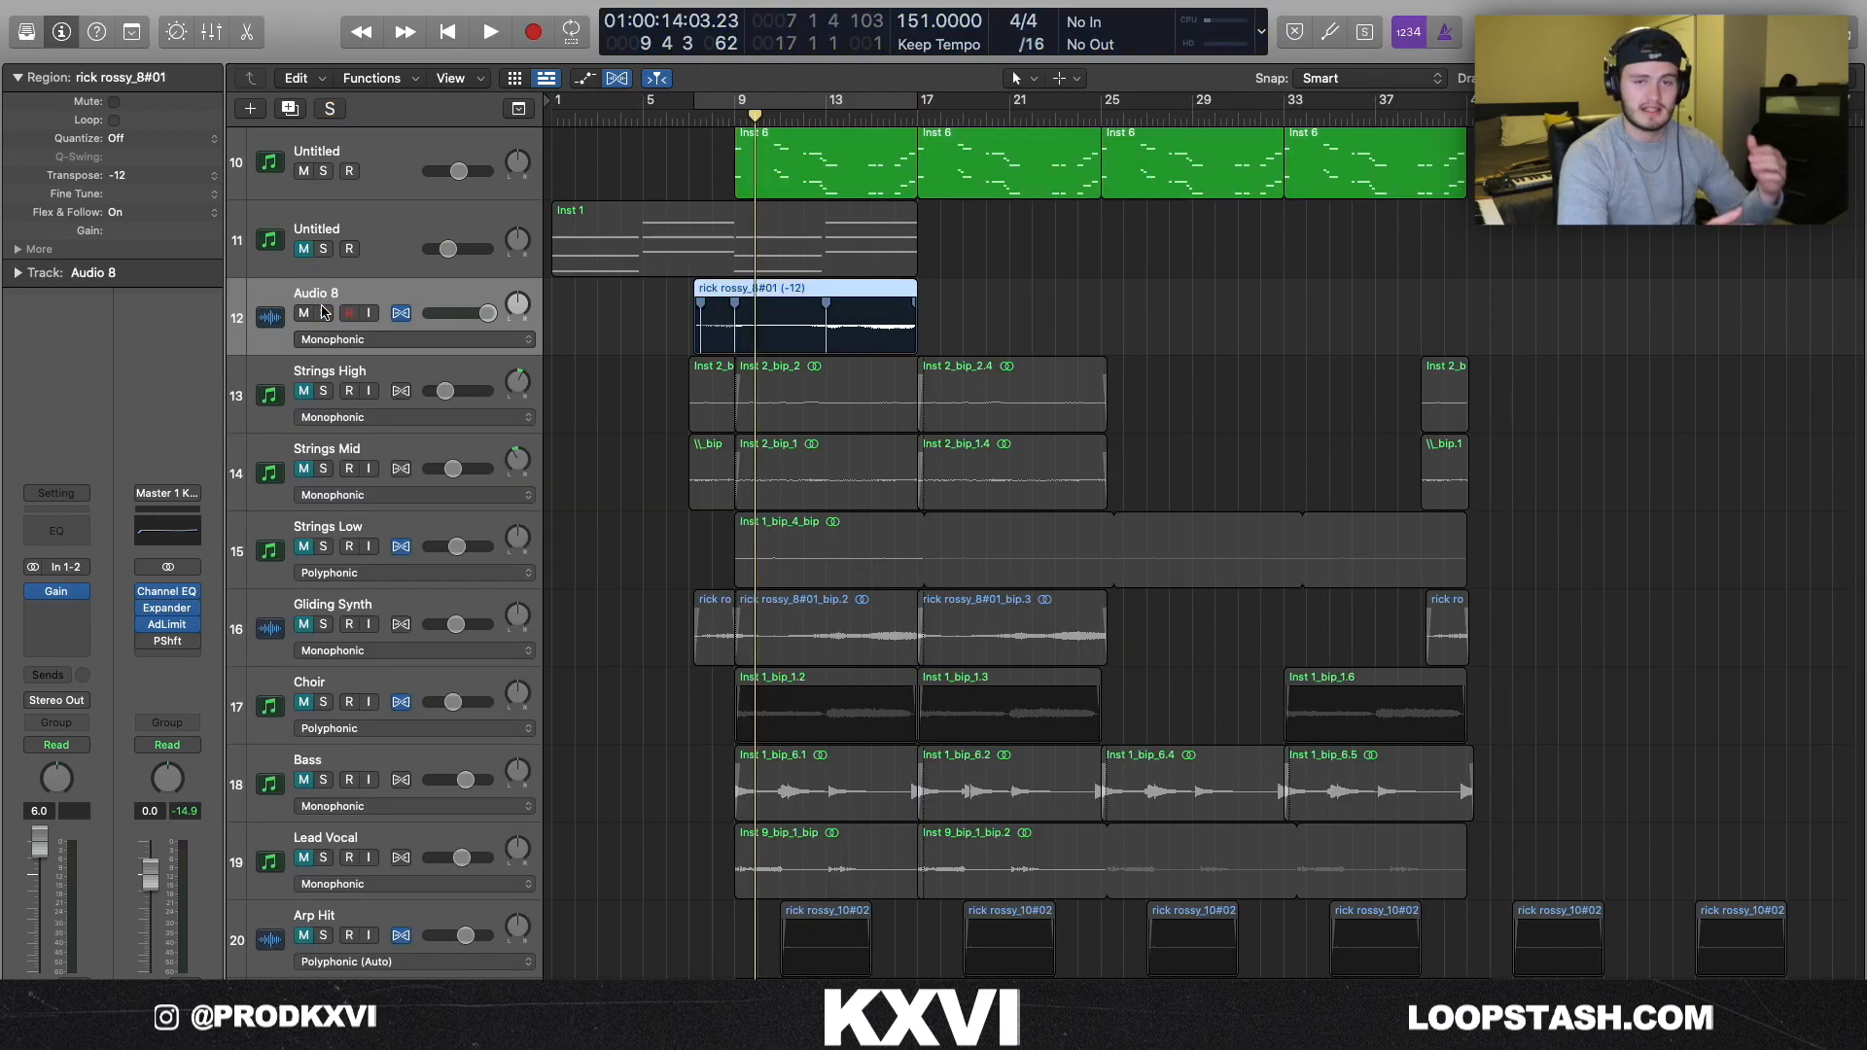
- Solo the Audio 8 track to hear its rick rossy_8#01 region, and clear the solo
{"action": "left_click", "coordinate": [324, 312]}
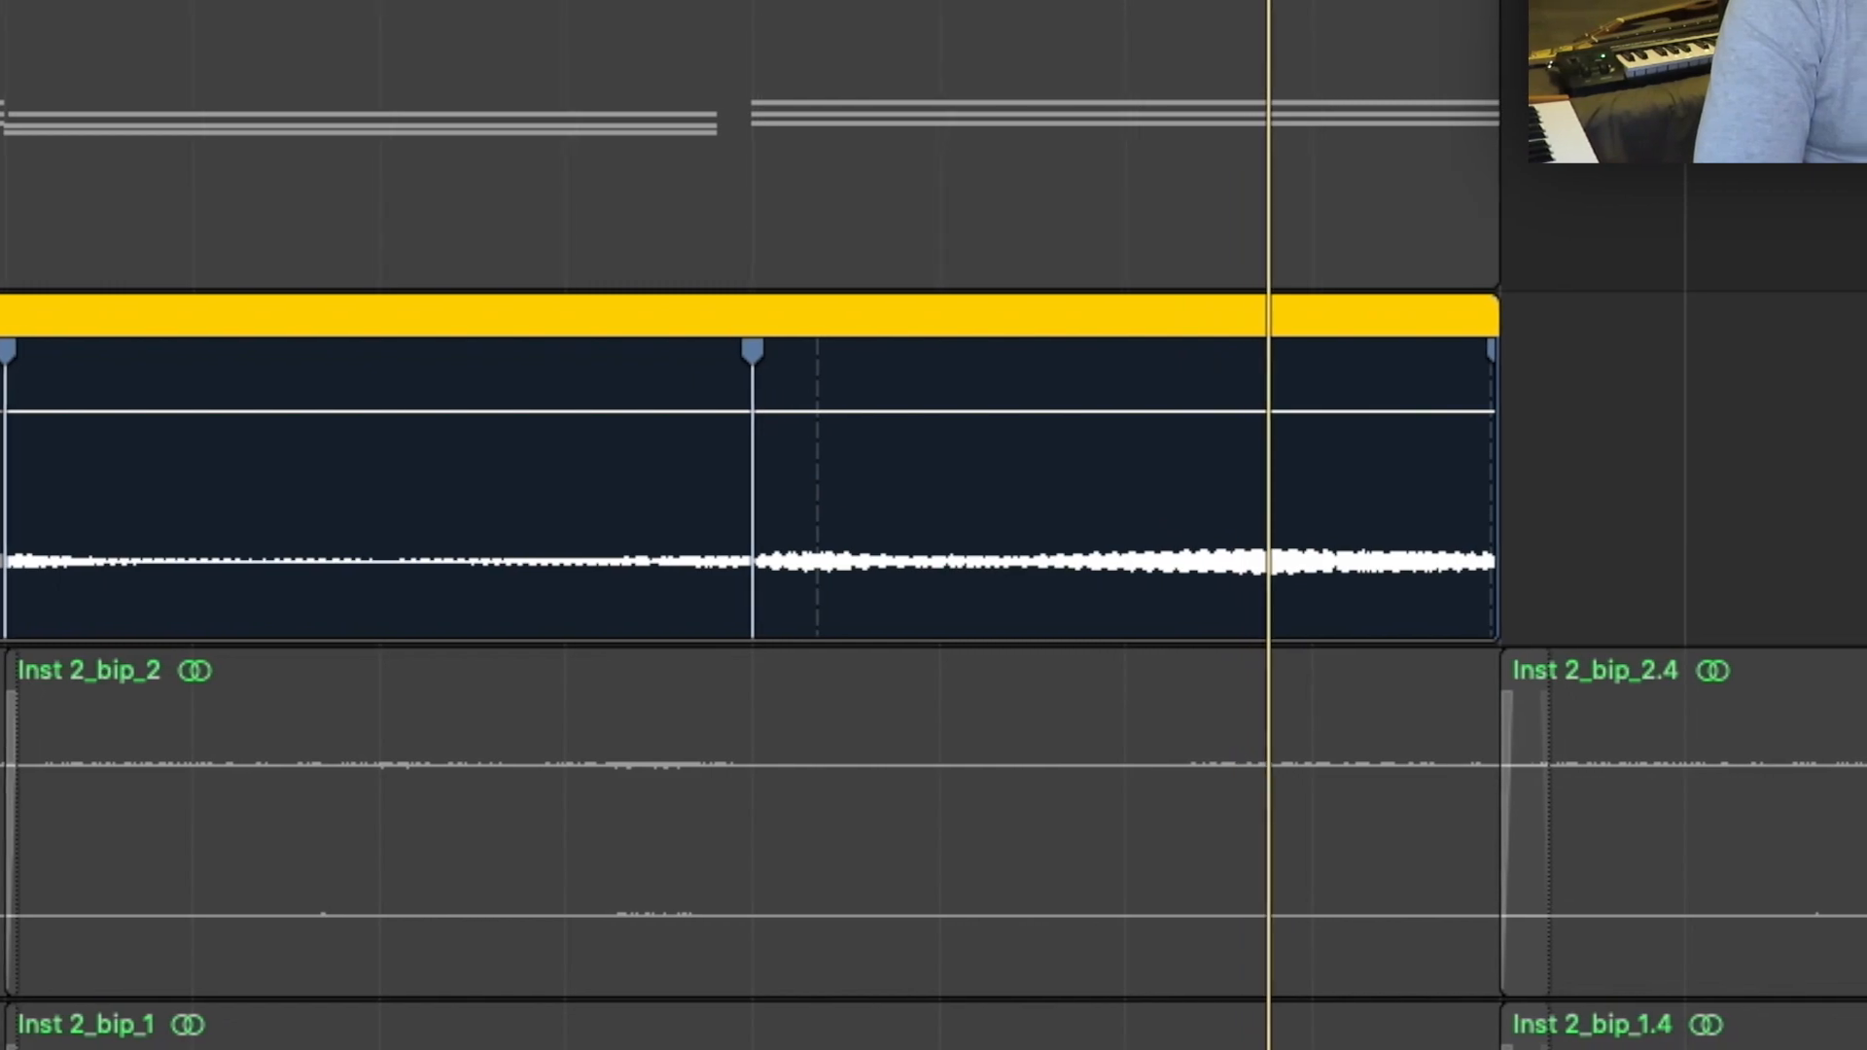
{"action": "key", "text": "space"}
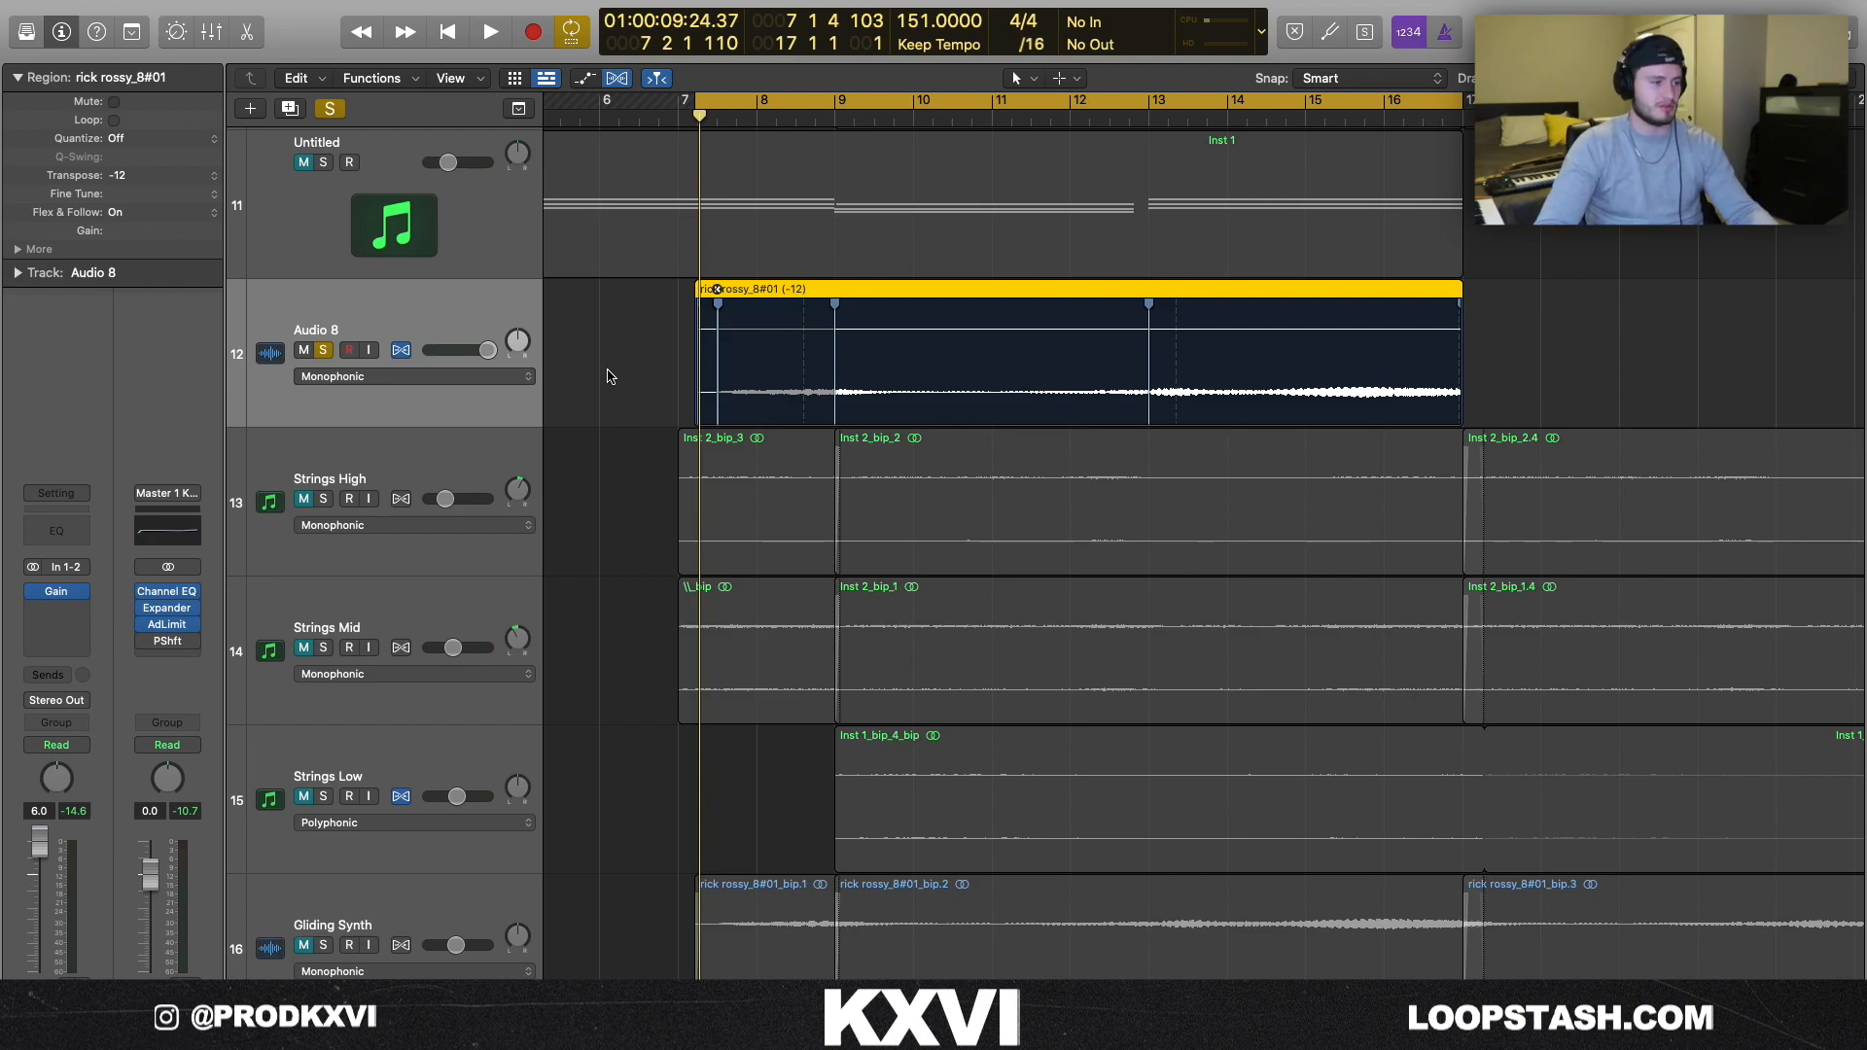
{"action": "scroll", "coordinate": [609, 376], "scroll_direction": "down", "scroll_amount": 10}
{"action": "left_click", "coordinate": [330, 110]}
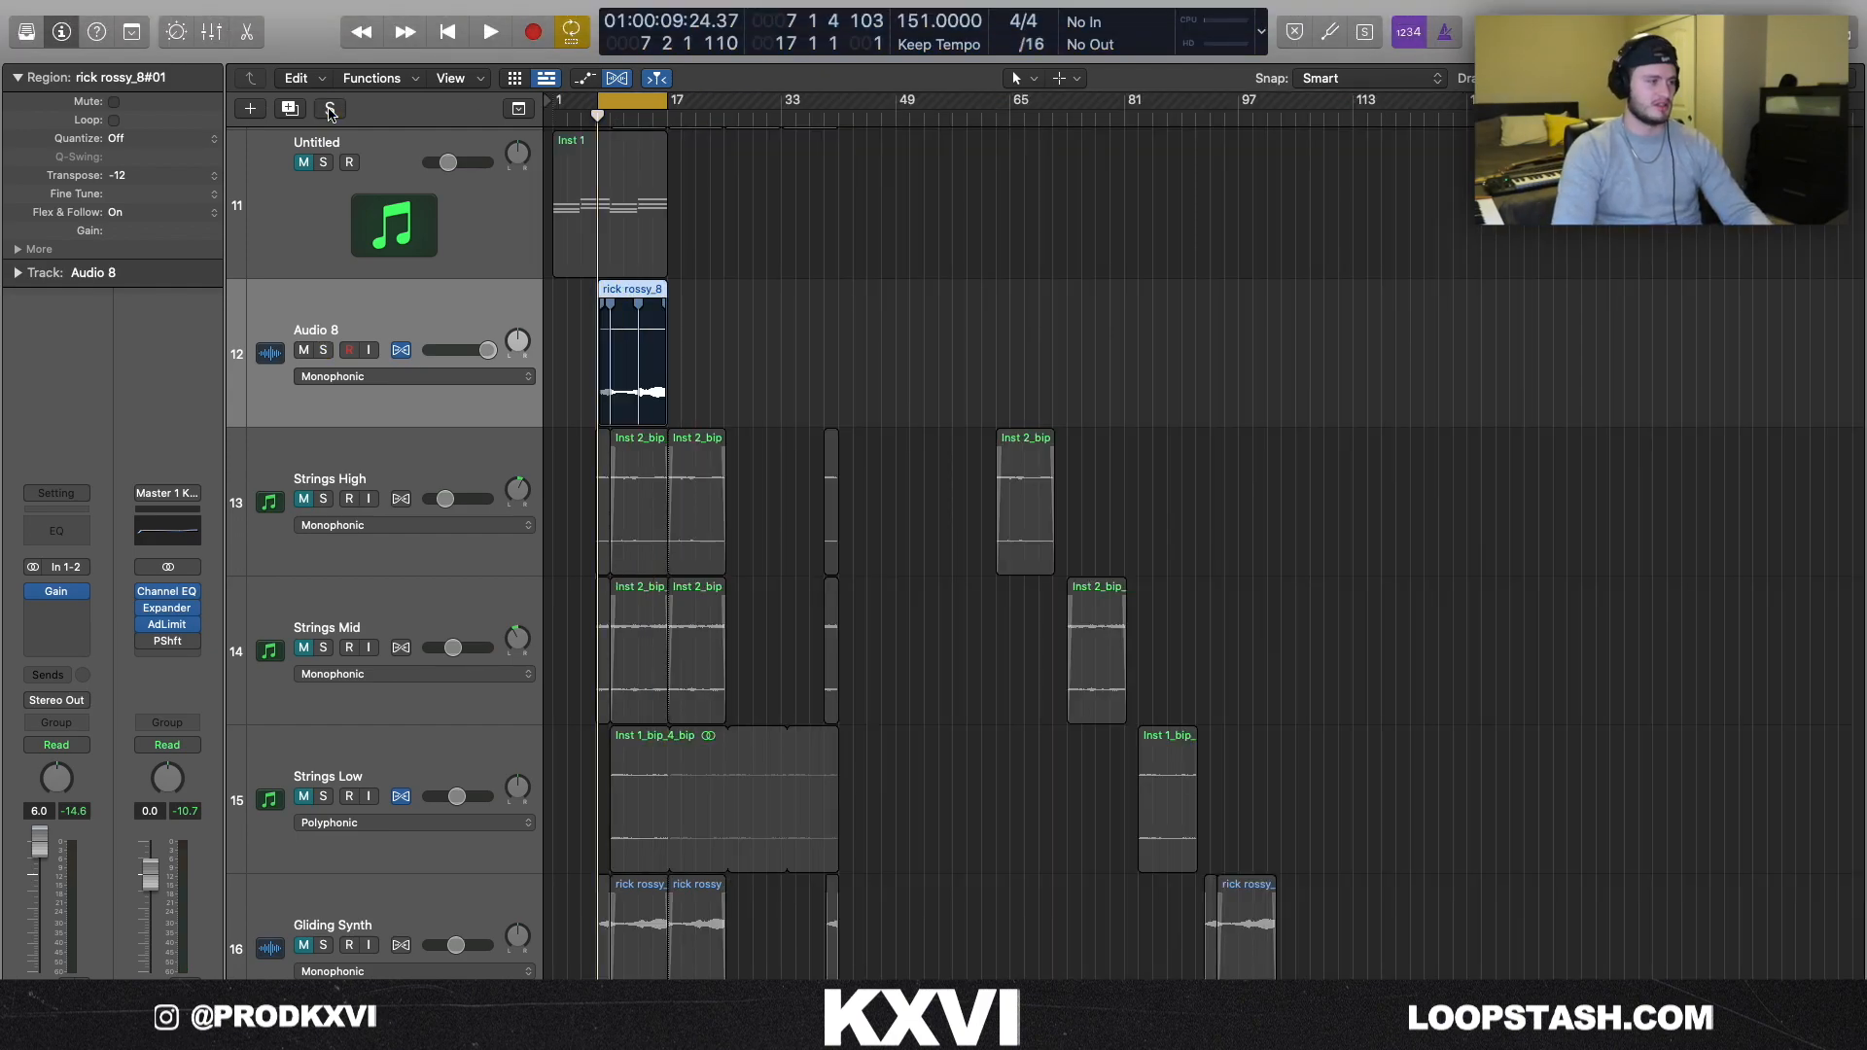
- Open the Inst 1 region on track 11 for viewing its notes
{"action": "key", "text": "super+Up"}
{"action": "key", "text": "super+Up"}
{"action": "key", "text": "super+Up"}
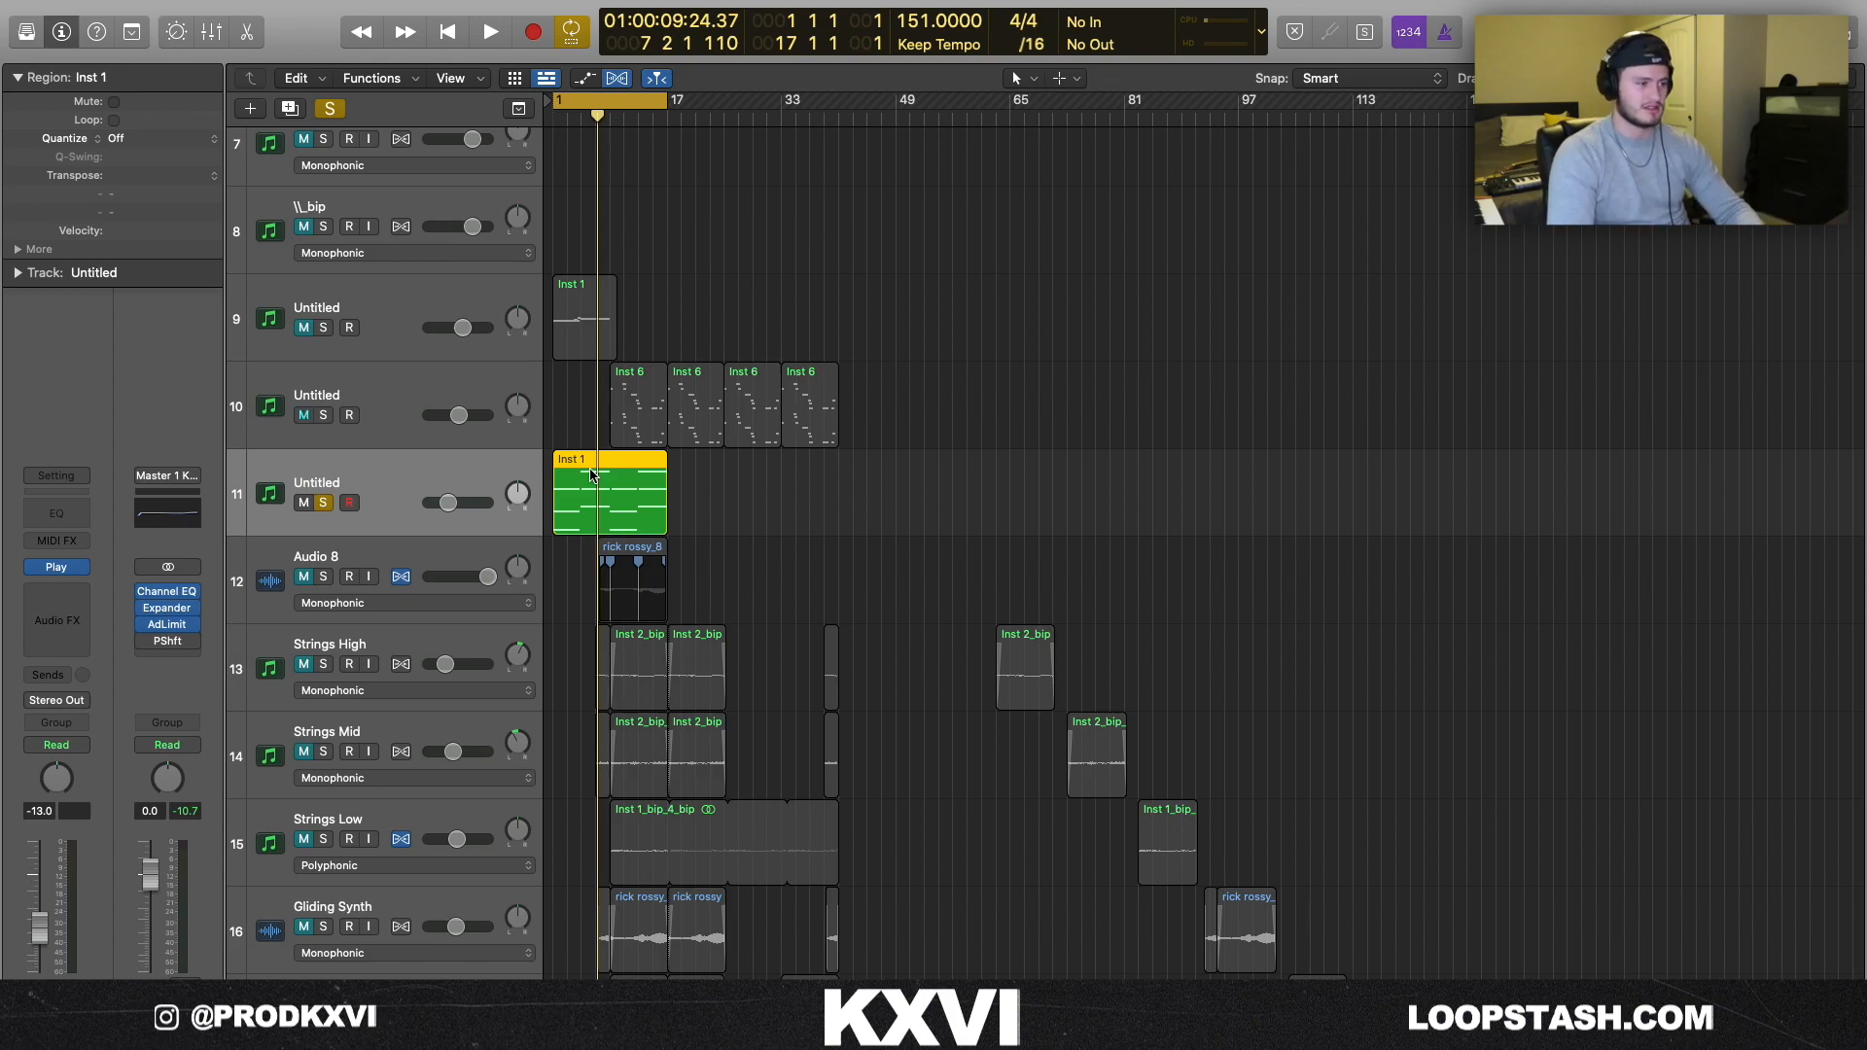
{"action": "double_click", "coordinate": [591, 474]}
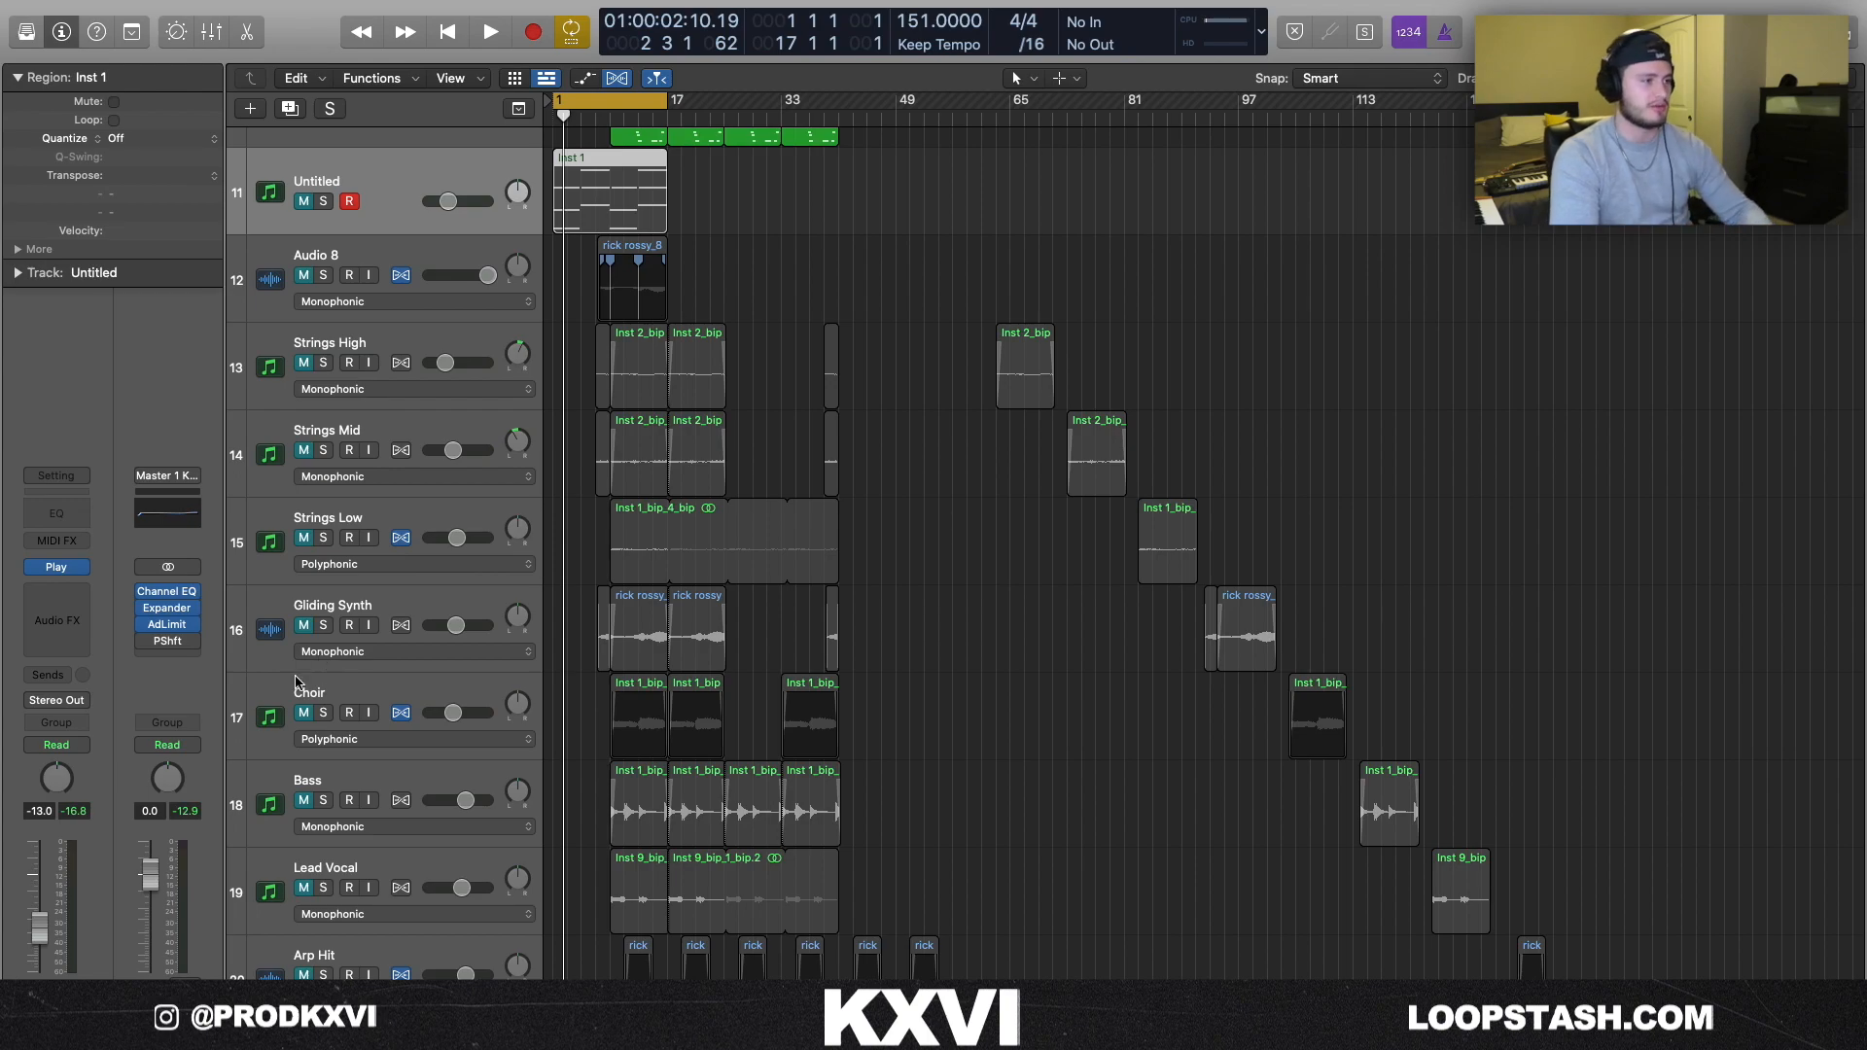
- Mute track 10 and solo track 3, which holds the Inst 9 region
{"action": "scroll", "coordinate": [326, 450], "scroll_direction": "up", "scroll_amount": 10}
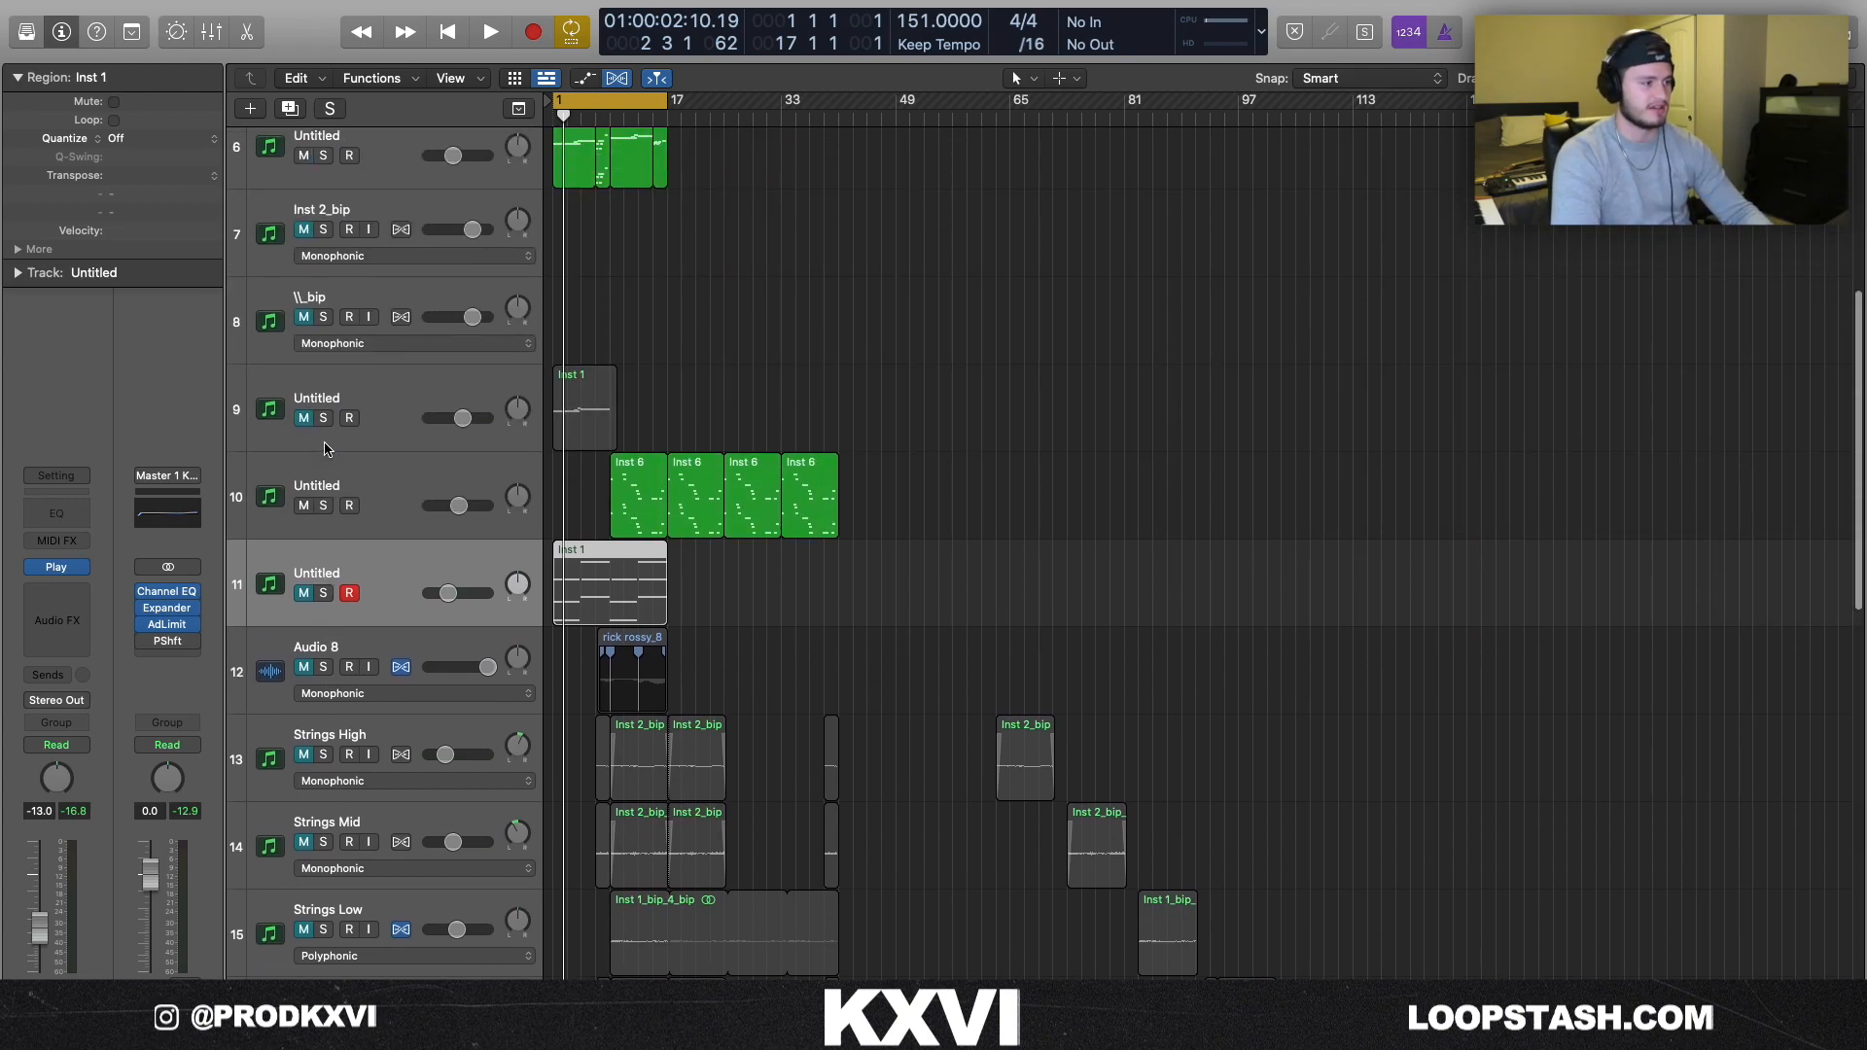
{"action": "left_click", "coordinate": [304, 505]}
{"action": "left_click", "coordinate": [253, 519]}
{"action": "left_click", "coordinate": [246, 608]}
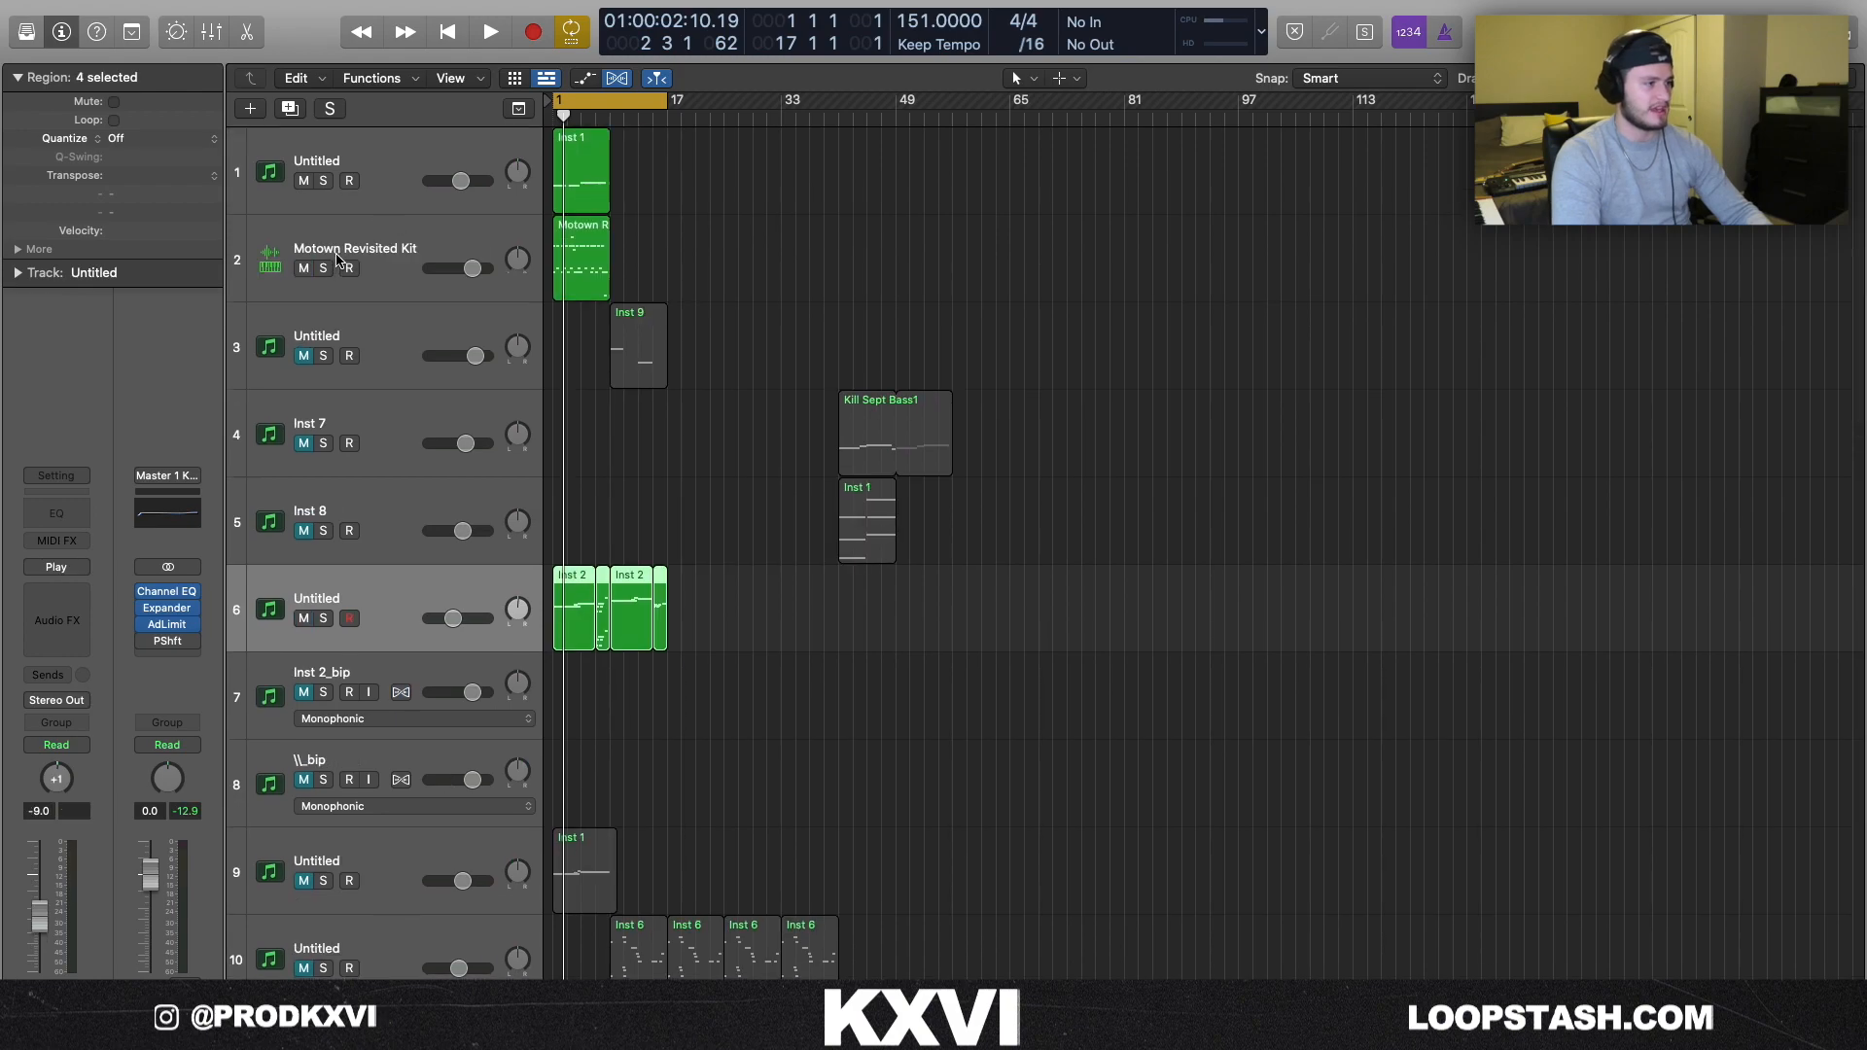
{"action": "left_click", "coordinate": [332, 314]}
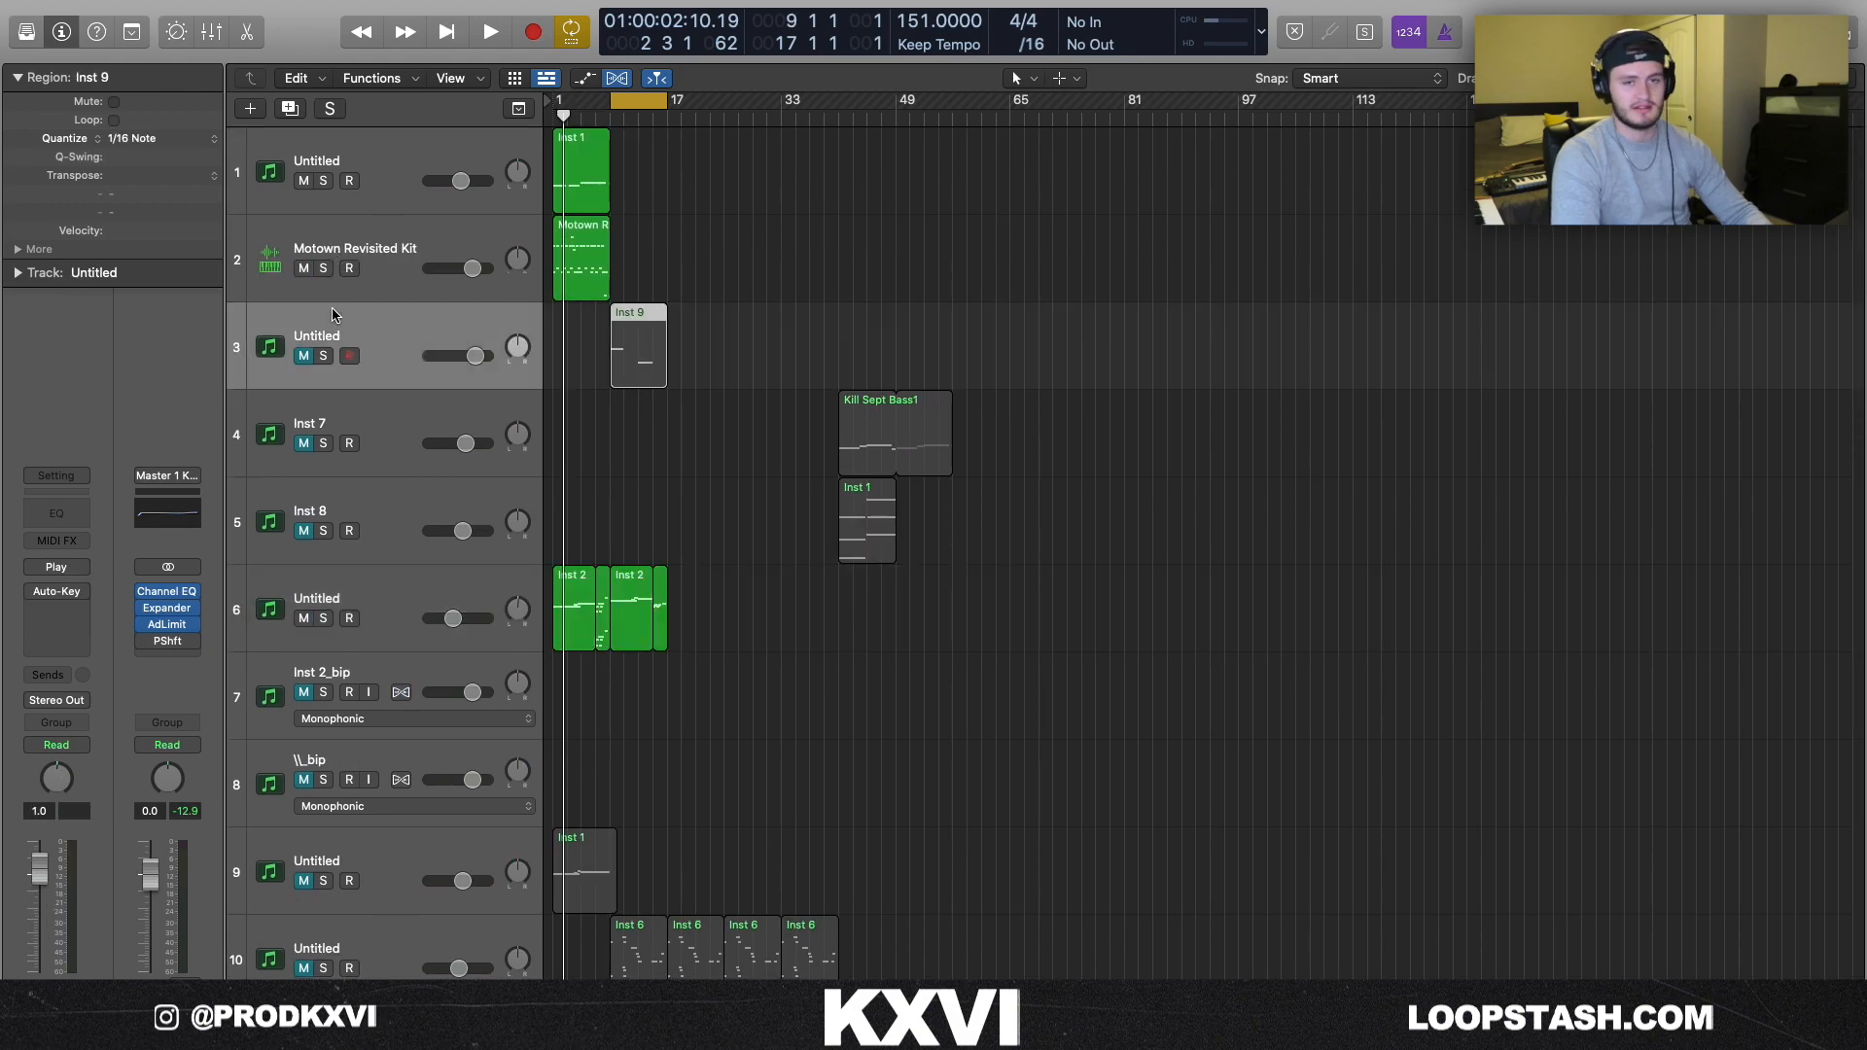
{"action": "left_click", "coordinate": [321, 357]}
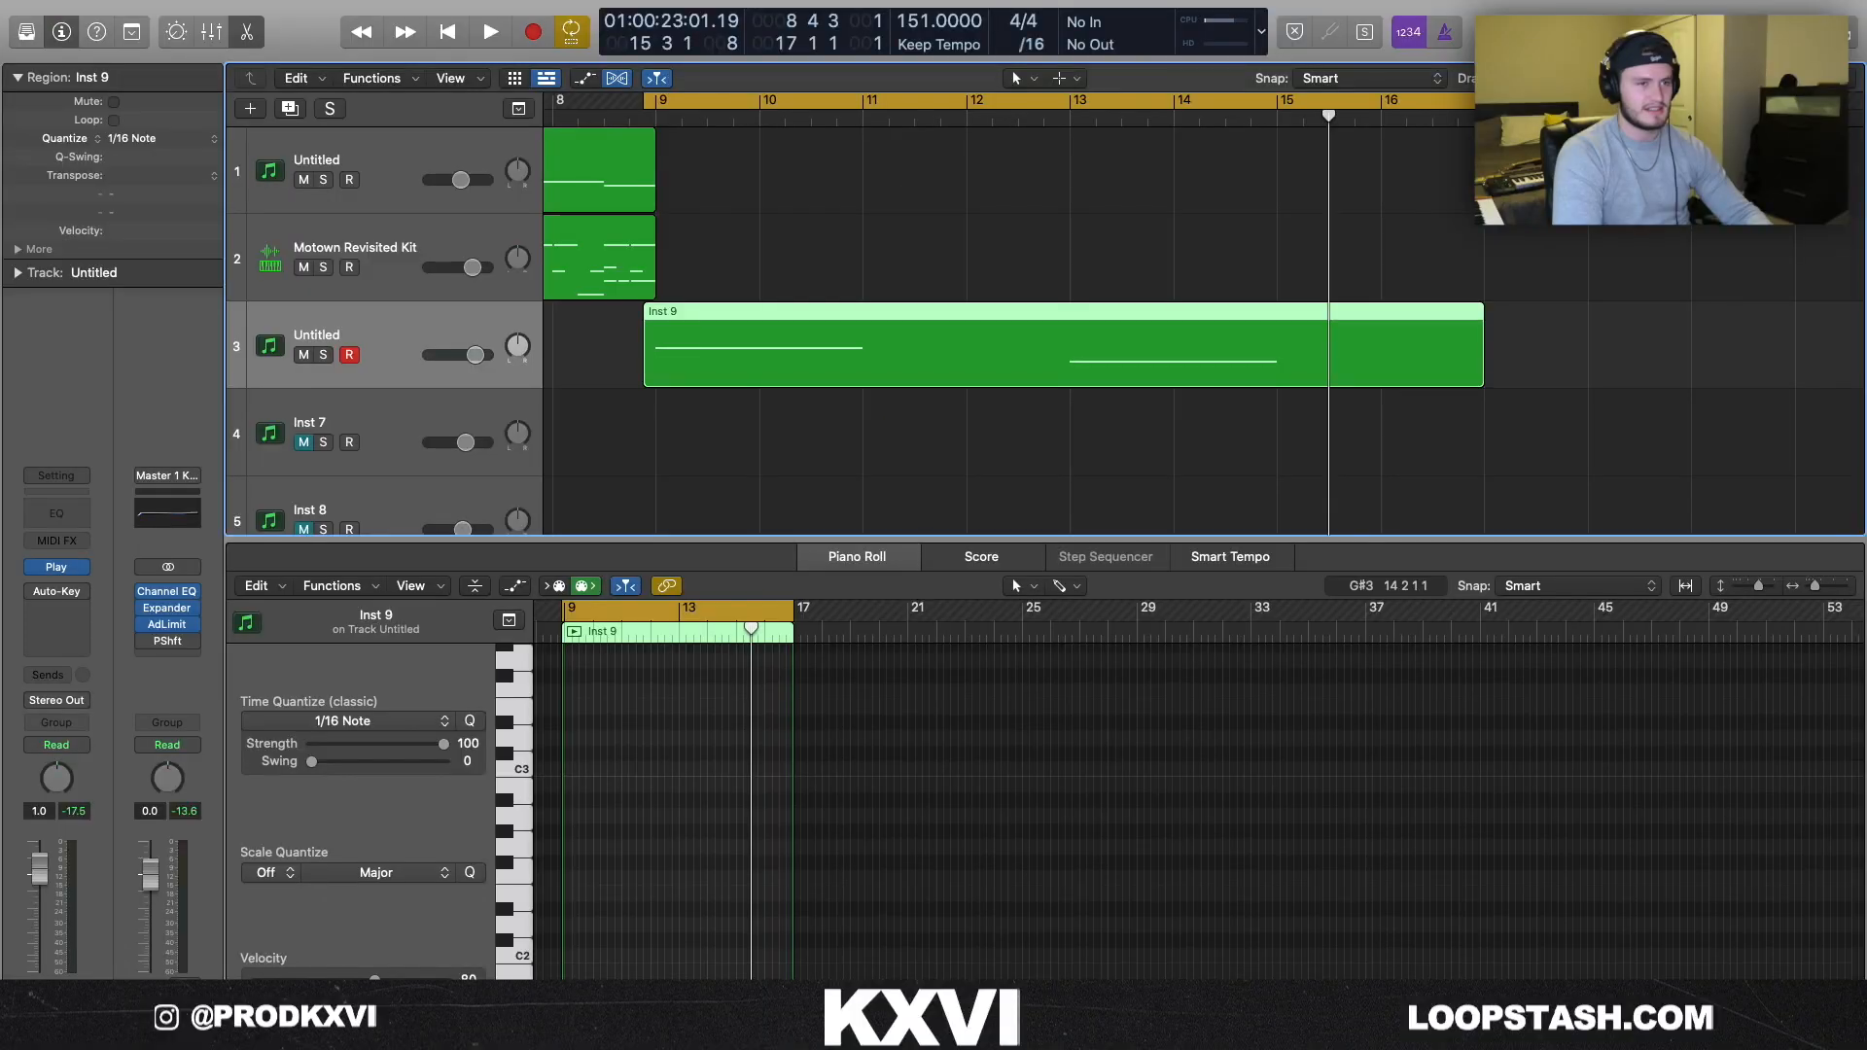
- Survey the regions across the whole arrangement and switch off Cycle mode
{"action": "key", "text": "super+Right"}
{"action": "key", "text": "super+Left"}
{"action": "key", "text": "super+Left"}
{"action": "key", "text": "super+Left"}
{"action": "key", "text": "super+Left"}
{"action": "key", "text": "super+Left"}
{"action": "key", "text": "super+Up"}
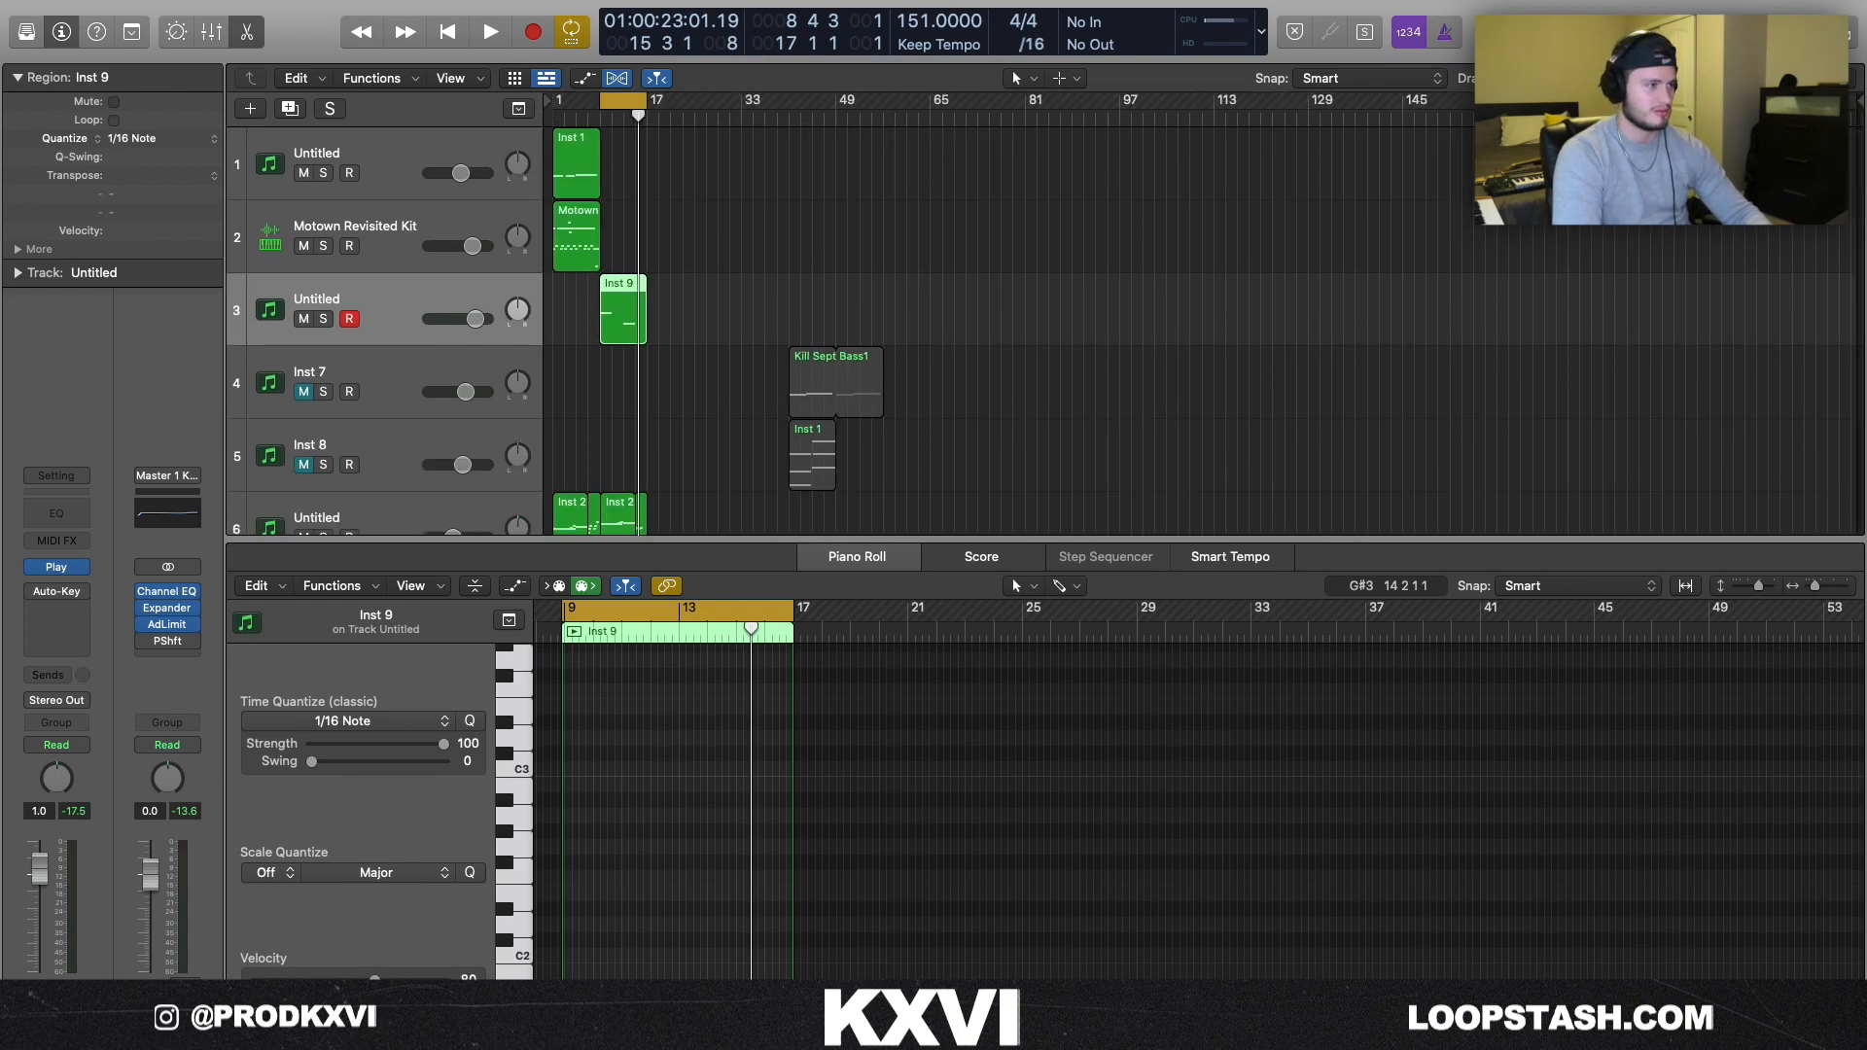
{"action": "key", "text": "super+Up"}
{"action": "key", "text": "c"}
{"action": "key", "text": "x"}
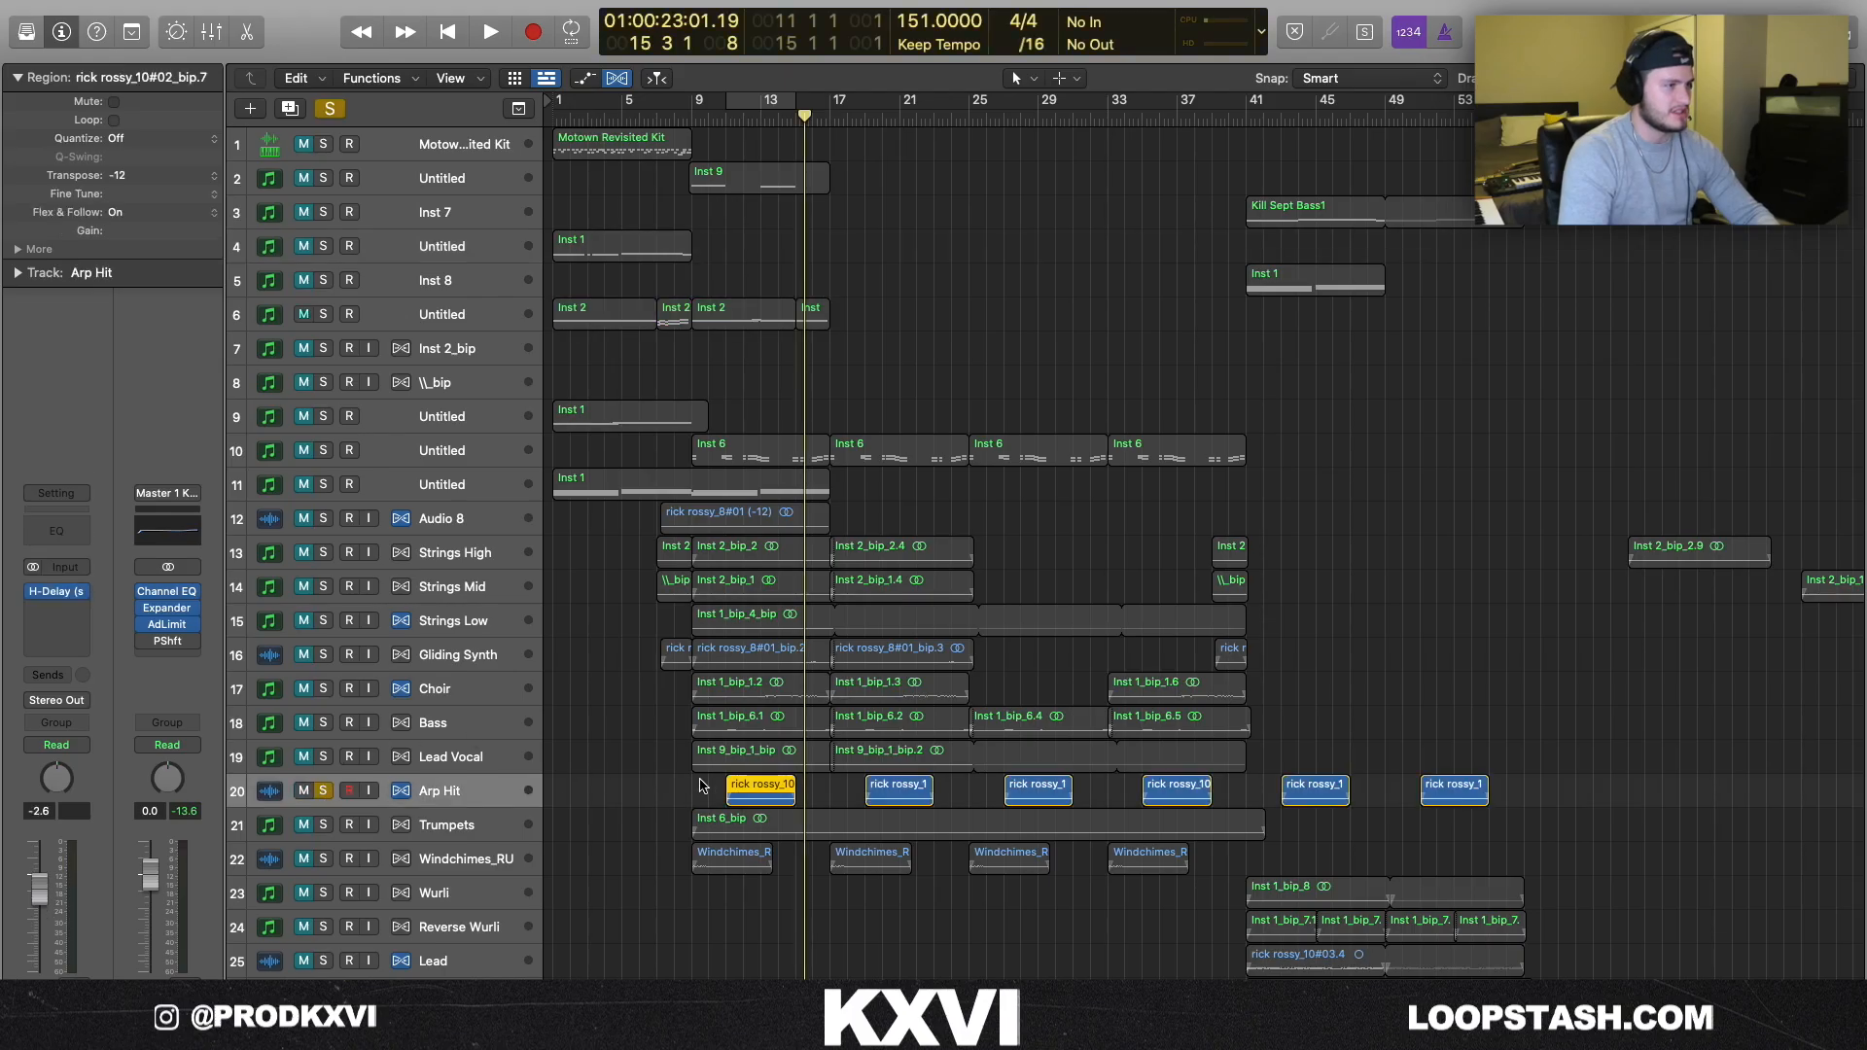
- Turn on Cycle mode over the first Arp Hit region and open the track's H-Delay plug-in
{"action": "key", "text": "c"}
{"action": "scroll", "coordinate": [822, 707], "scroll_direction": "up", "scroll_amount": 10}
{"action": "scroll", "coordinate": [823, 707], "scroll_direction": "down", "scroll_amount": 7}
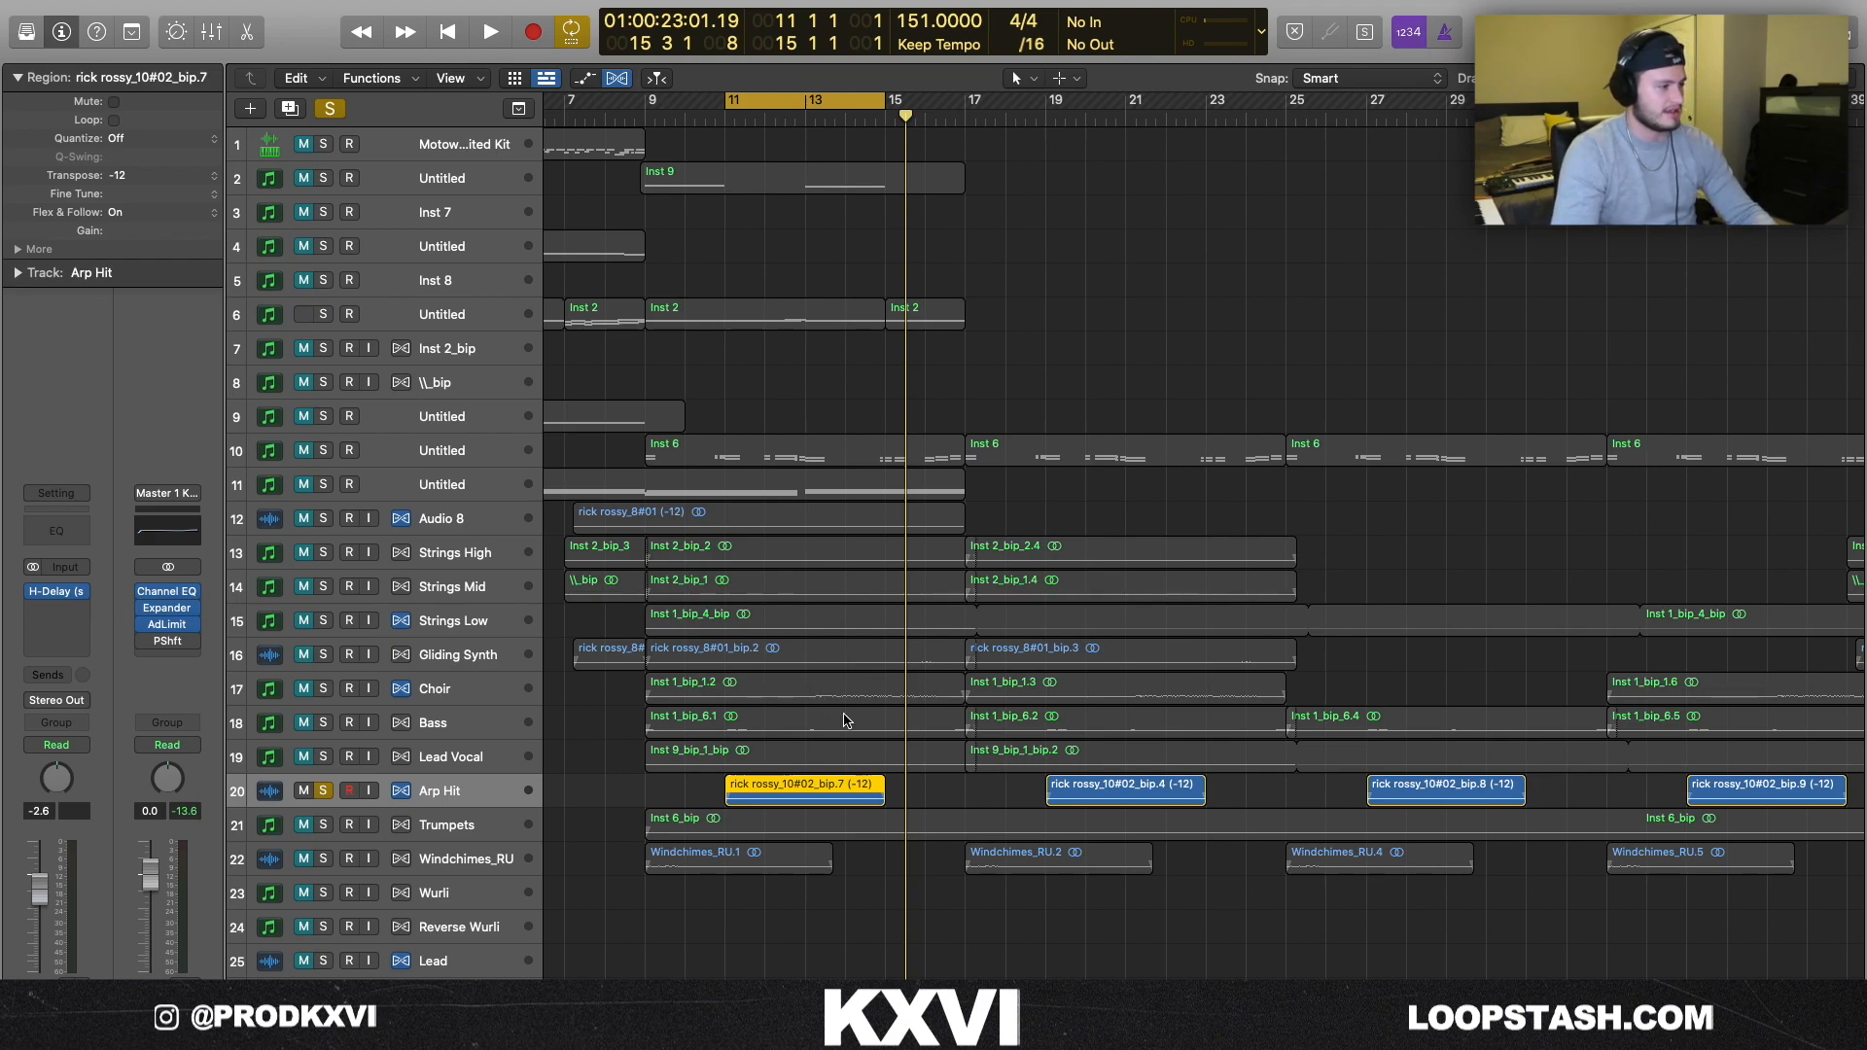
{"action": "left_click", "coordinate": [55, 591]}
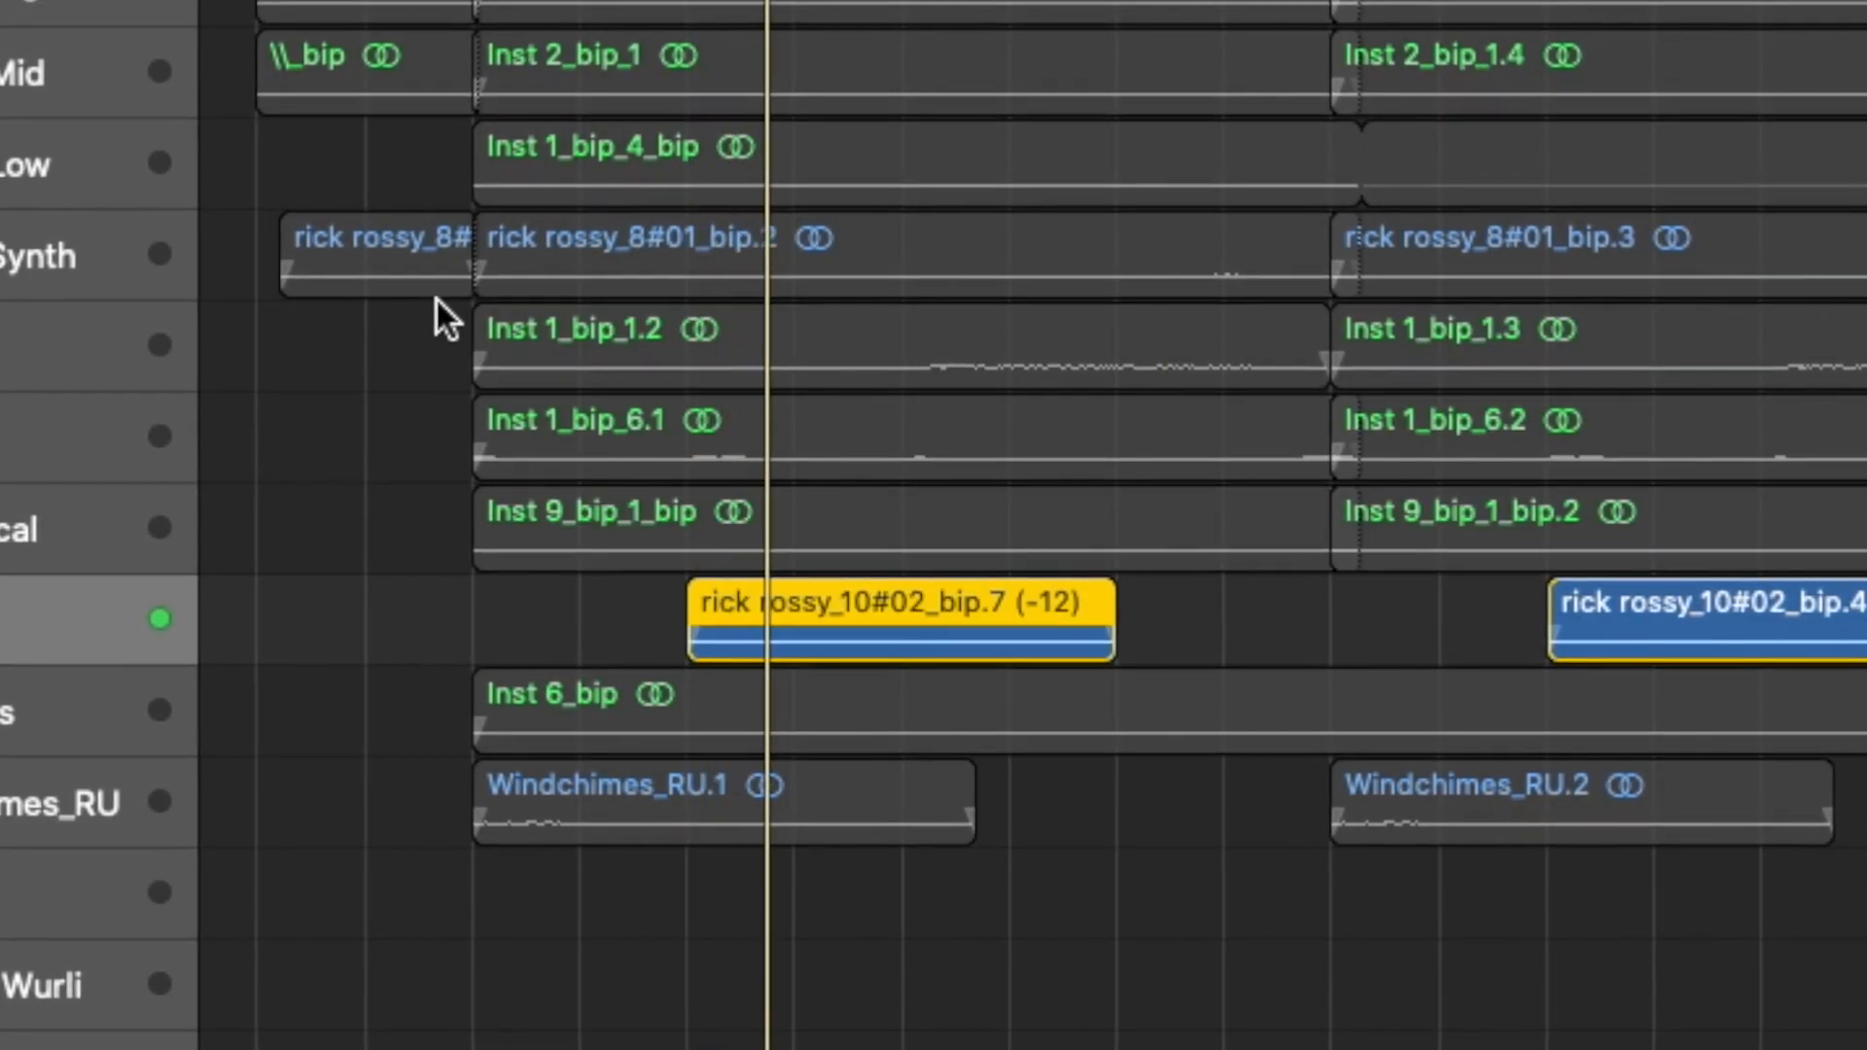
- Unmute and solo the Windchimes_RU track and play it back
{"action": "left_click", "coordinate": [307, 848]}
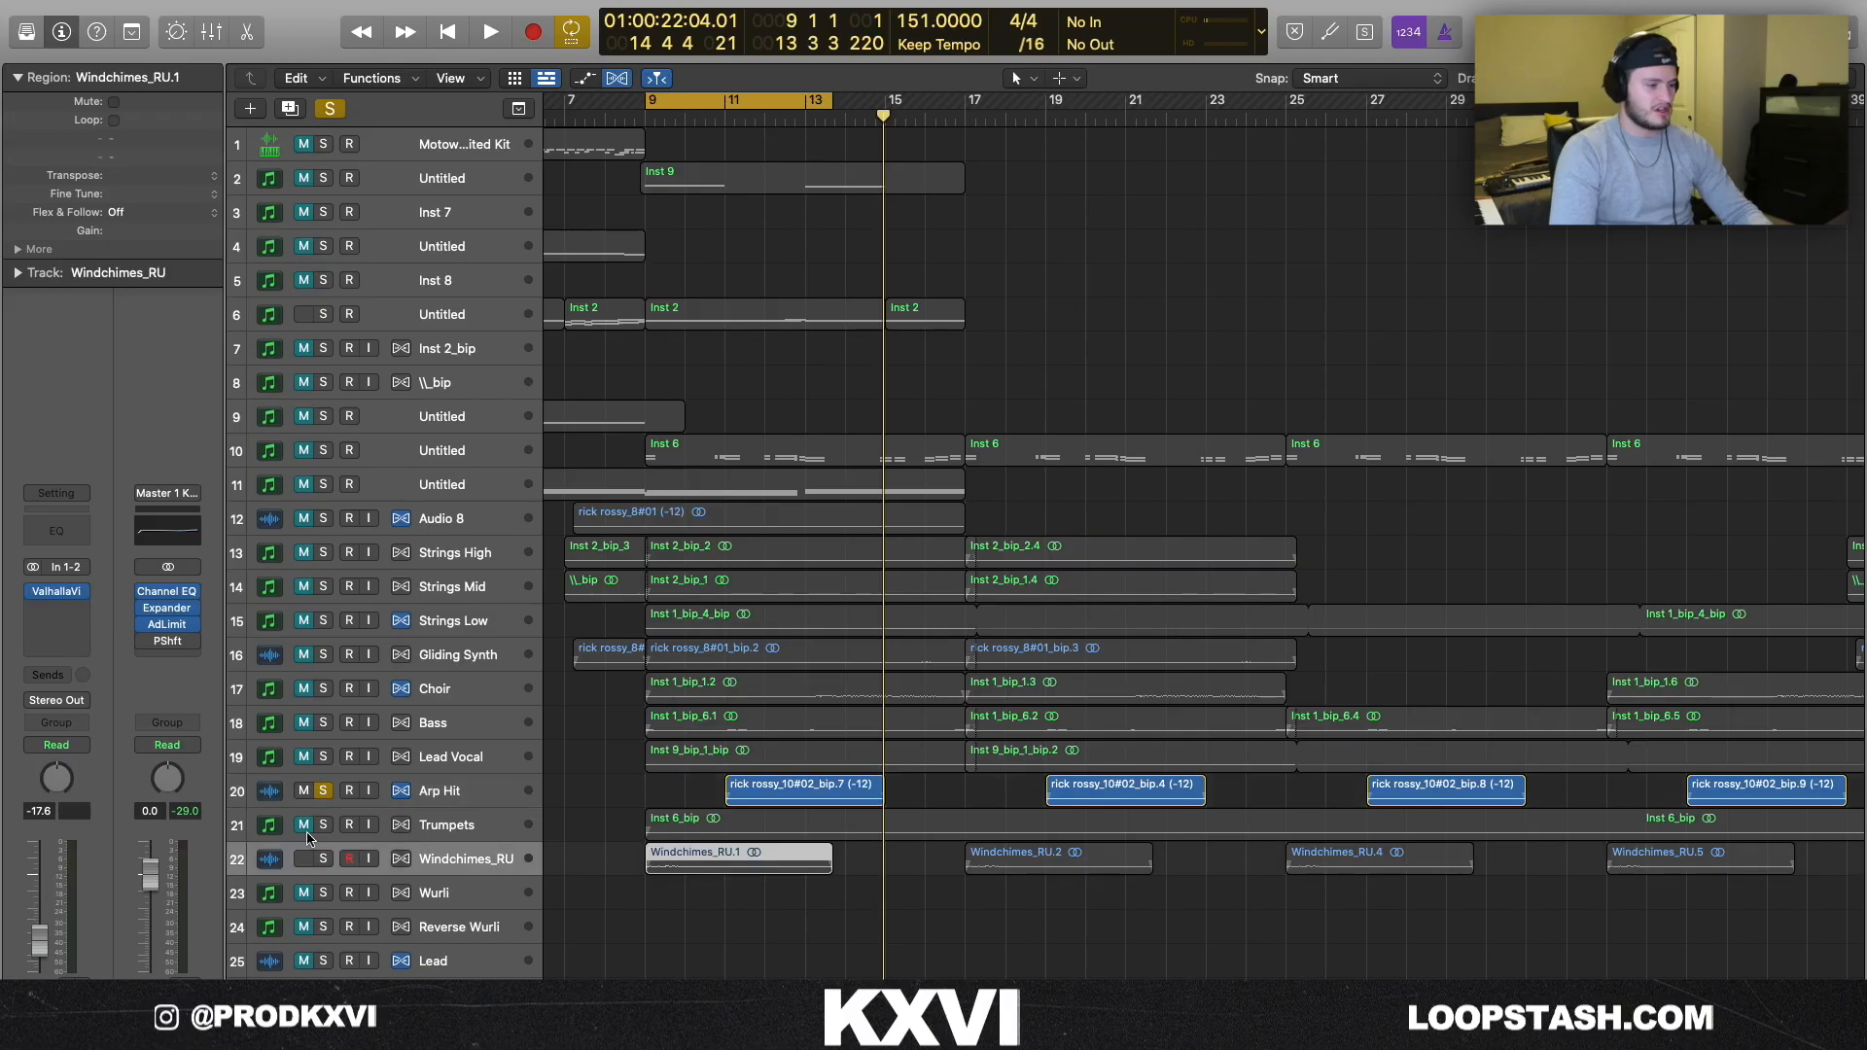
{"action": "left_click", "coordinate": [324, 860]}
{"action": "key", "text": "space"}
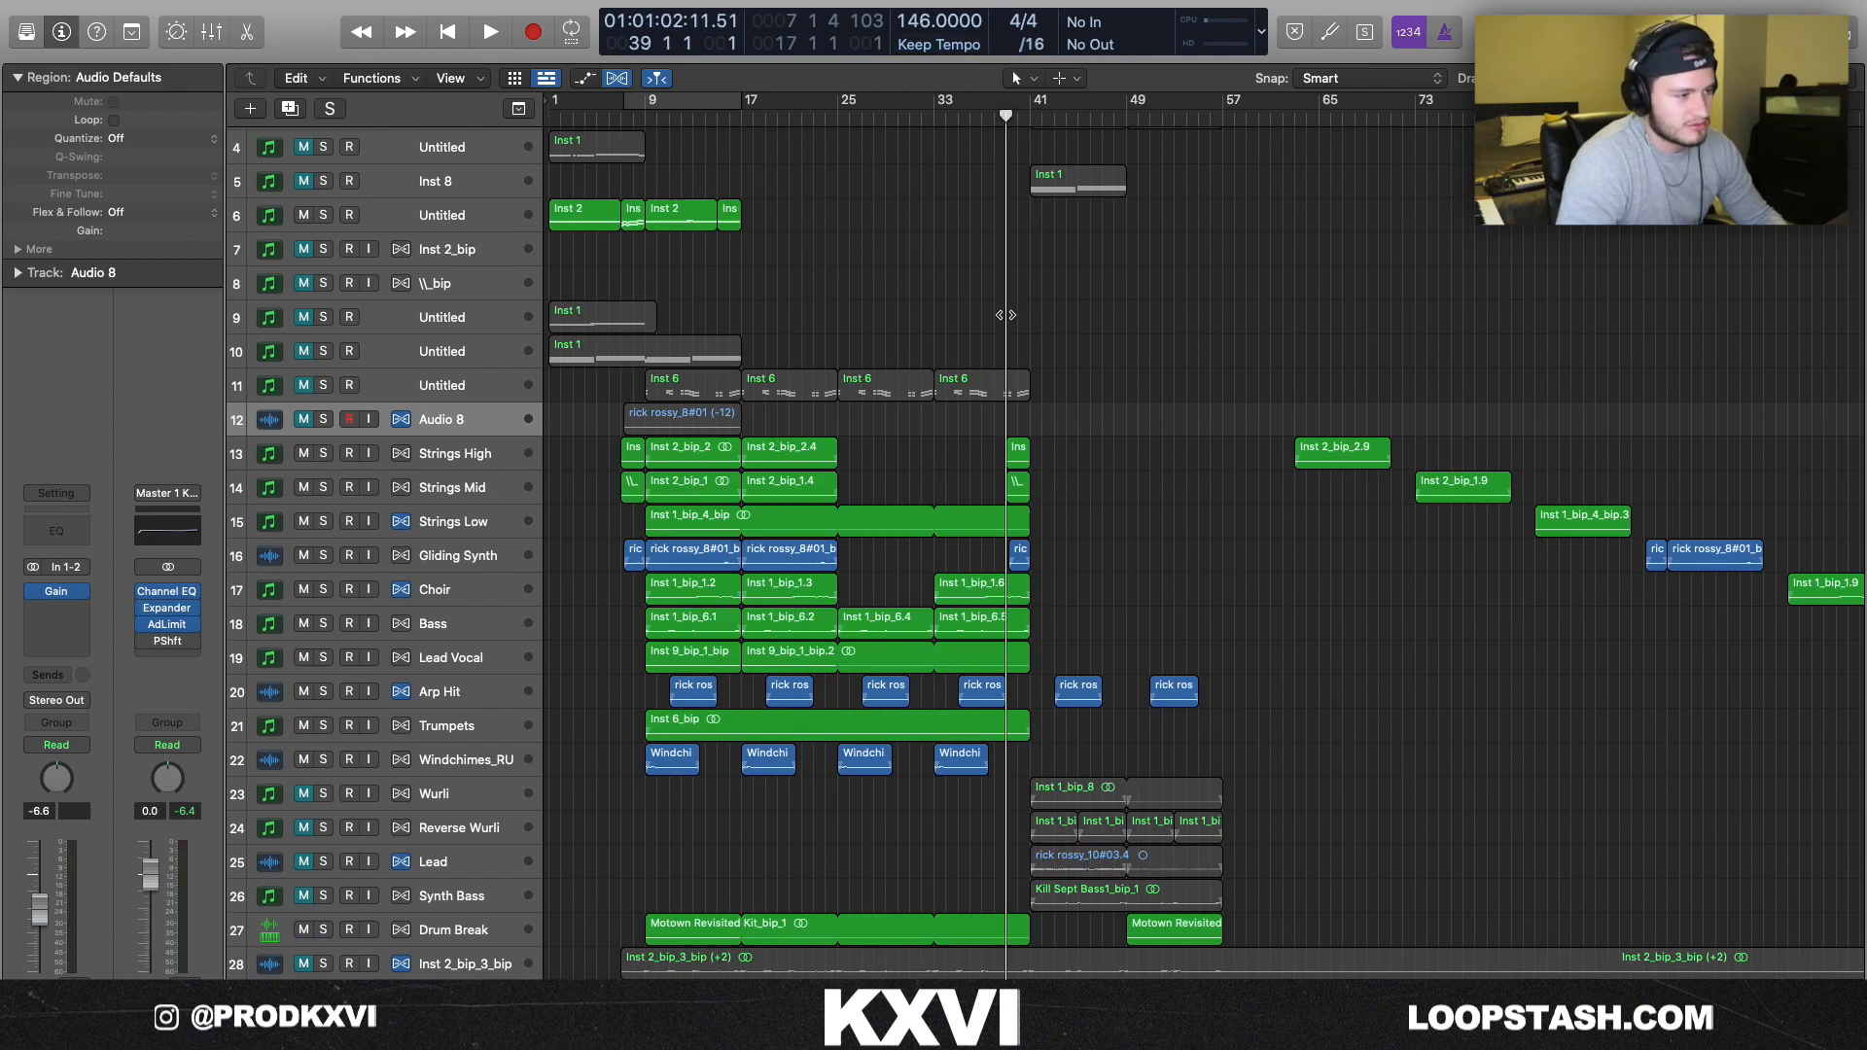
- Select the Strings High and Strings Mid regions that start at bar 39
{"action": "scroll", "coordinate": [1005, 315], "scroll_direction": "up", "scroll_amount": 10}
{"action": "scroll", "coordinate": [1005, 315], "scroll_direction": "down", "scroll_amount": 5}
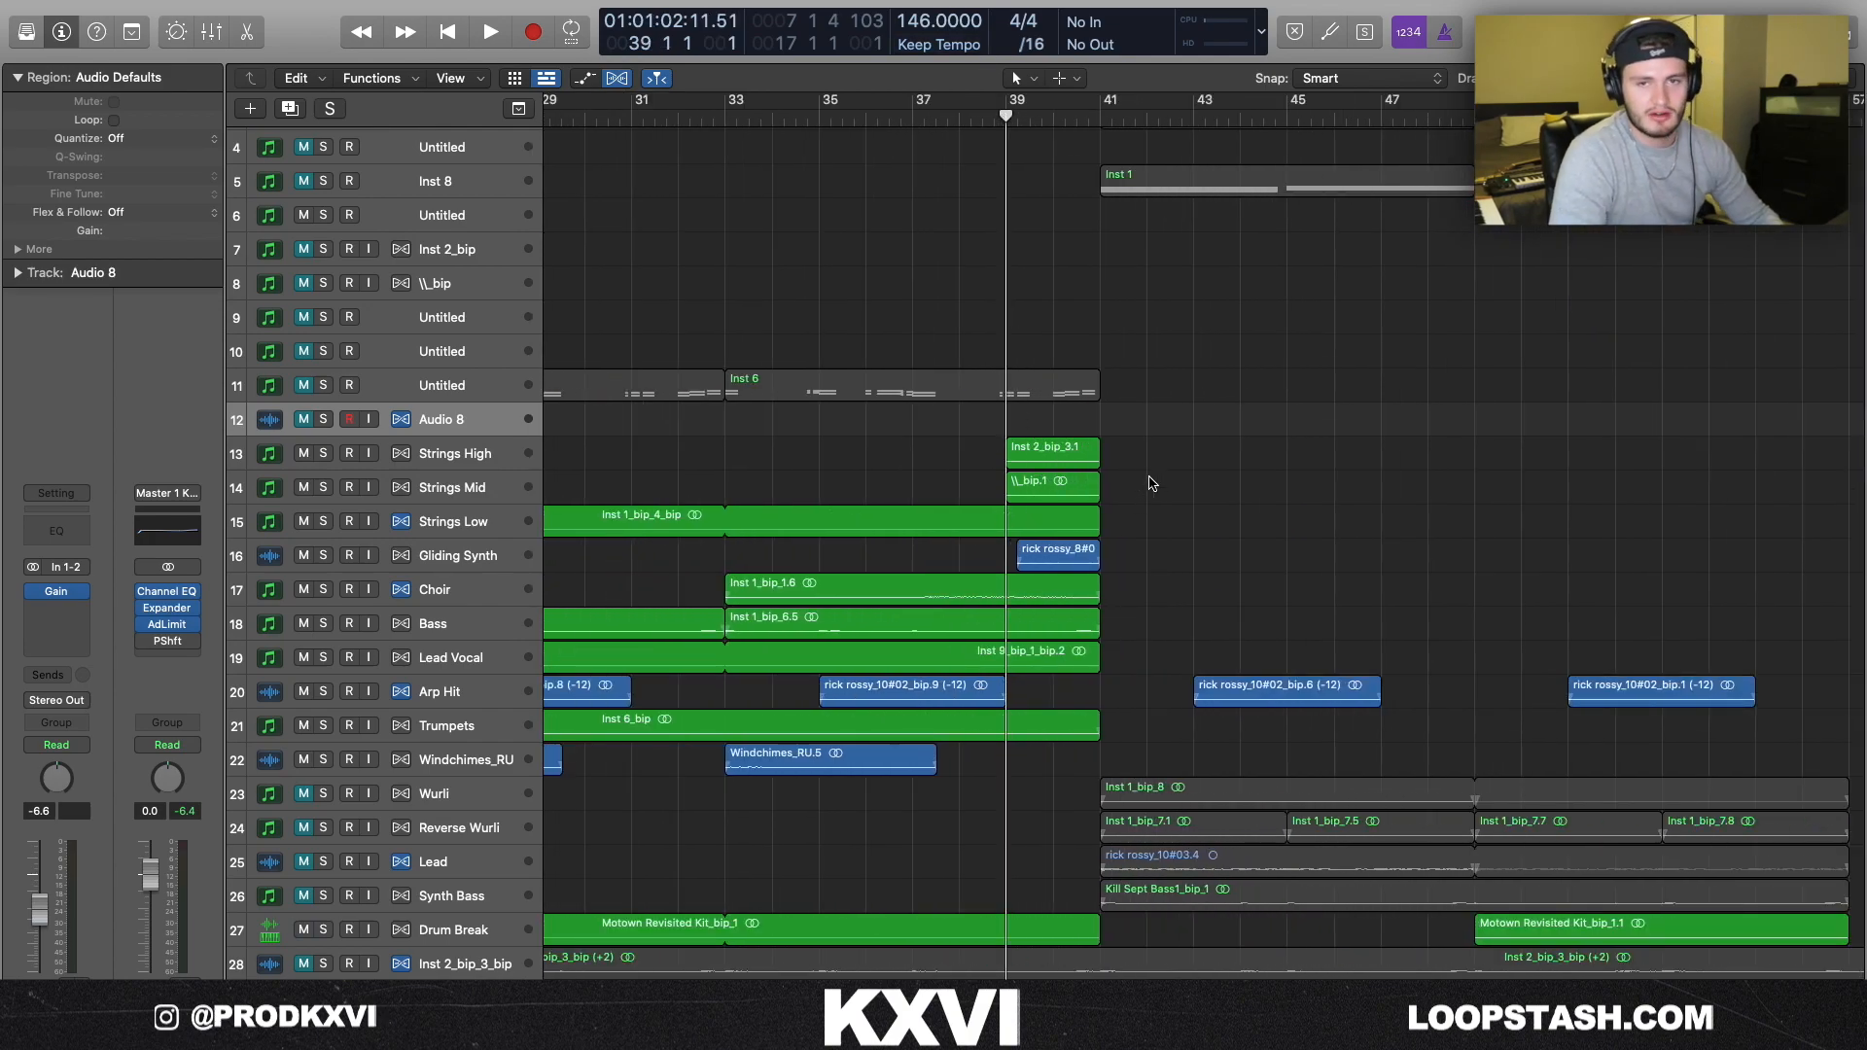
{"action": "left_click_drag", "start_coordinate": [1152, 484], "coordinate": [1048, 446]}
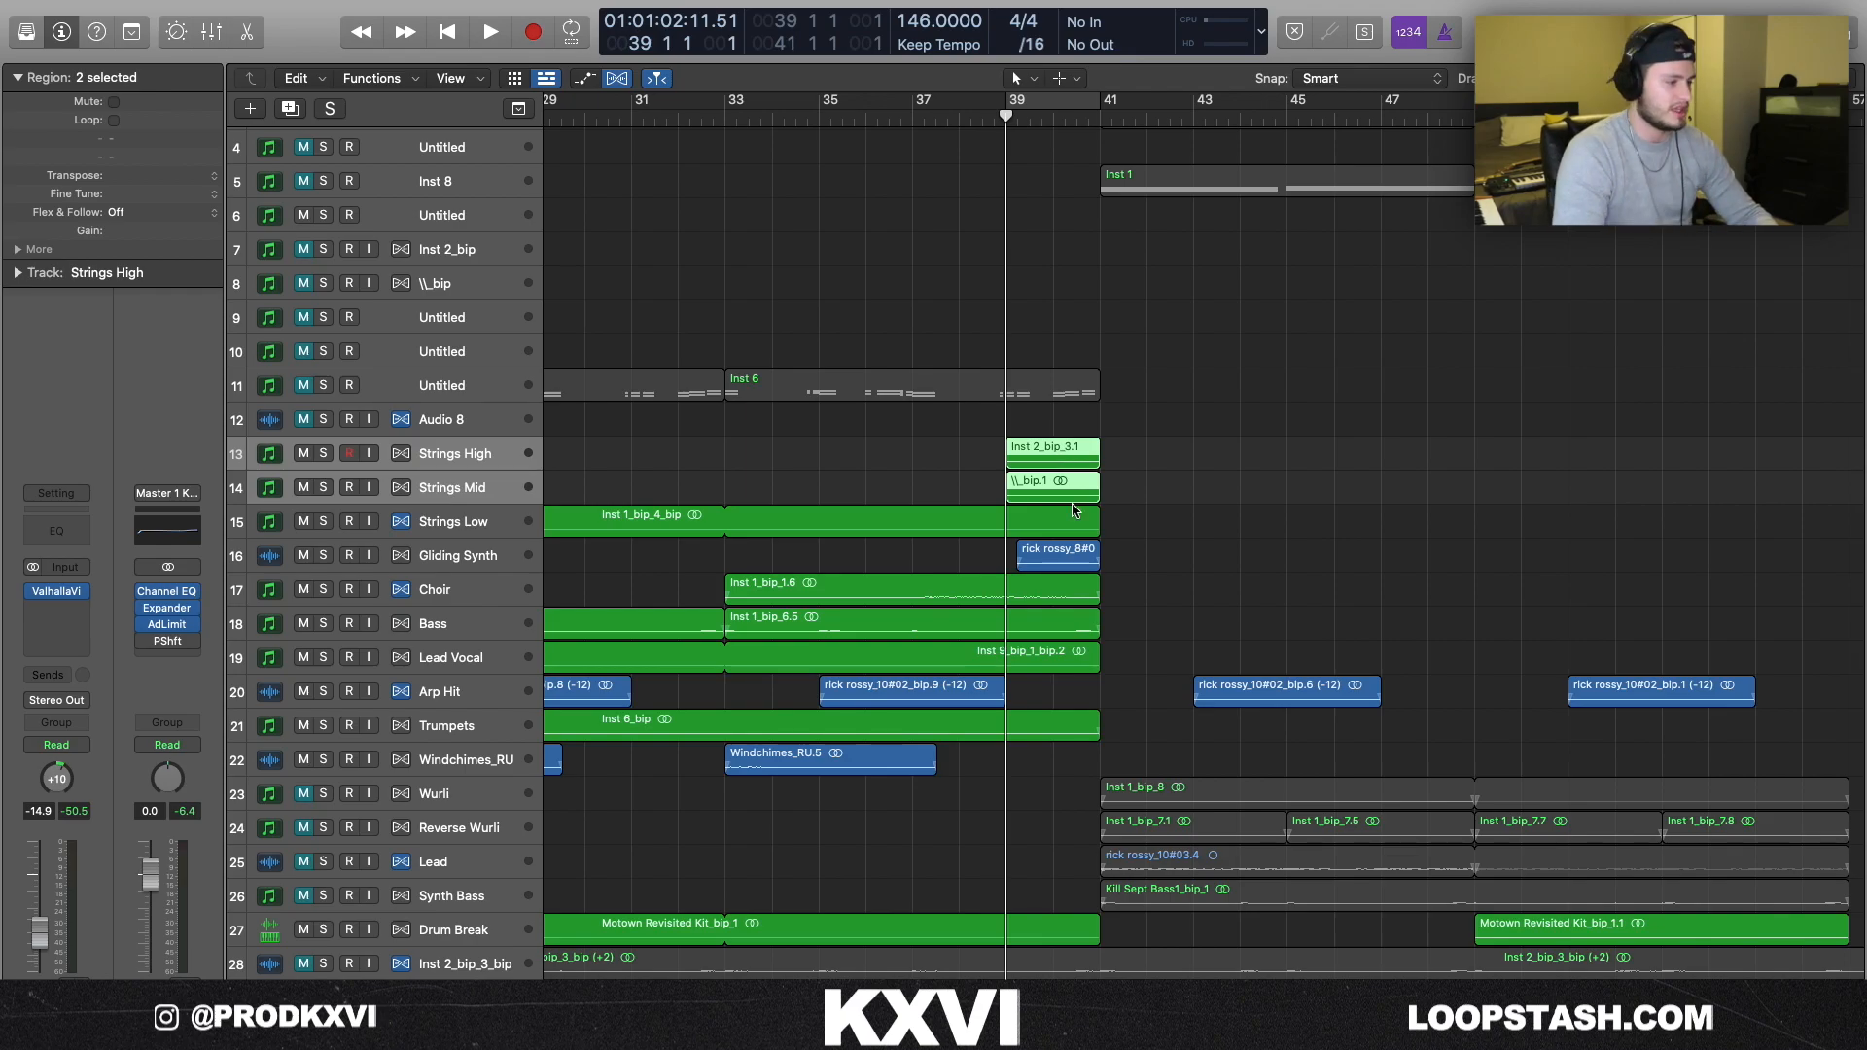
- Examine the Inst 8 chord notes starting at bar 41 and select the Reverse Wurli regions
{"action": "scroll", "coordinate": [912, 800], "scroll_direction": "down", "scroll_amount": 5}
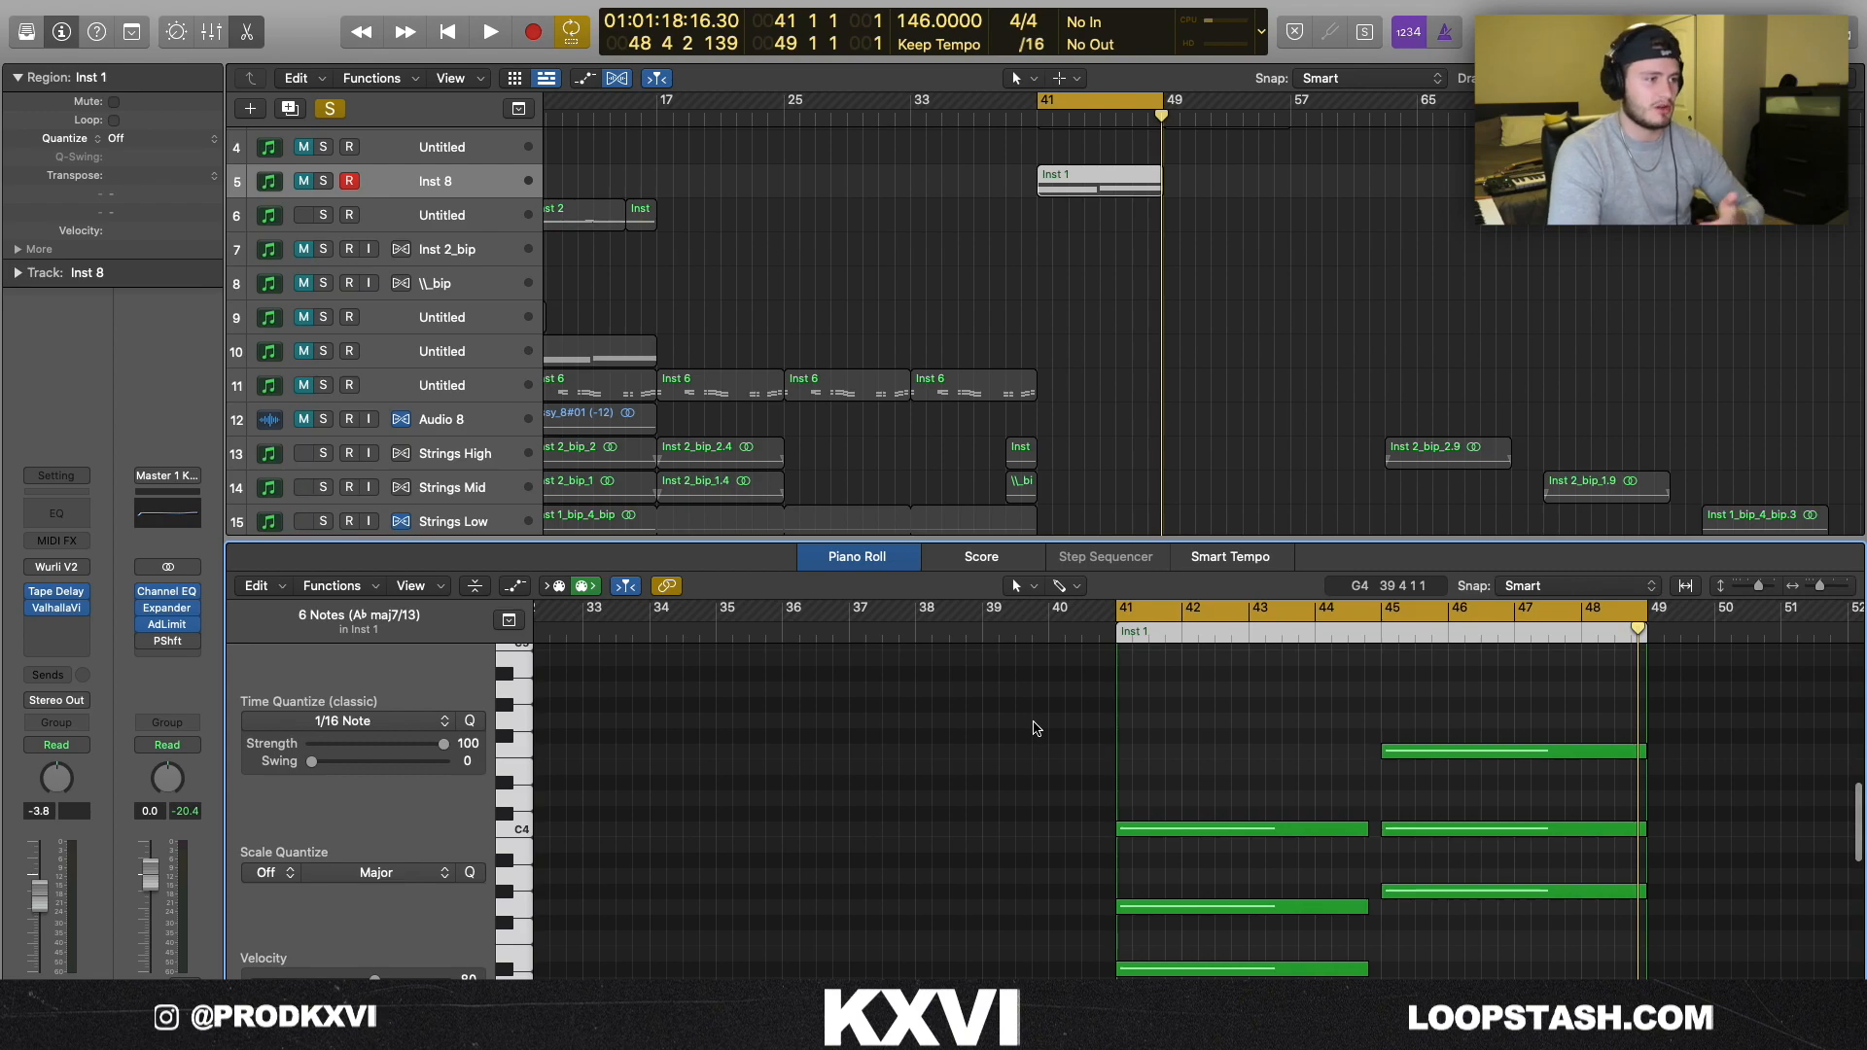
{"action": "left_click", "coordinate": [131, 32]}
{"action": "left_click", "coordinate": [324, 768]}
{"action": "scroll", "coordinate": [1018, 724], "scroll_direction": "up", "scroll_amount": 5}
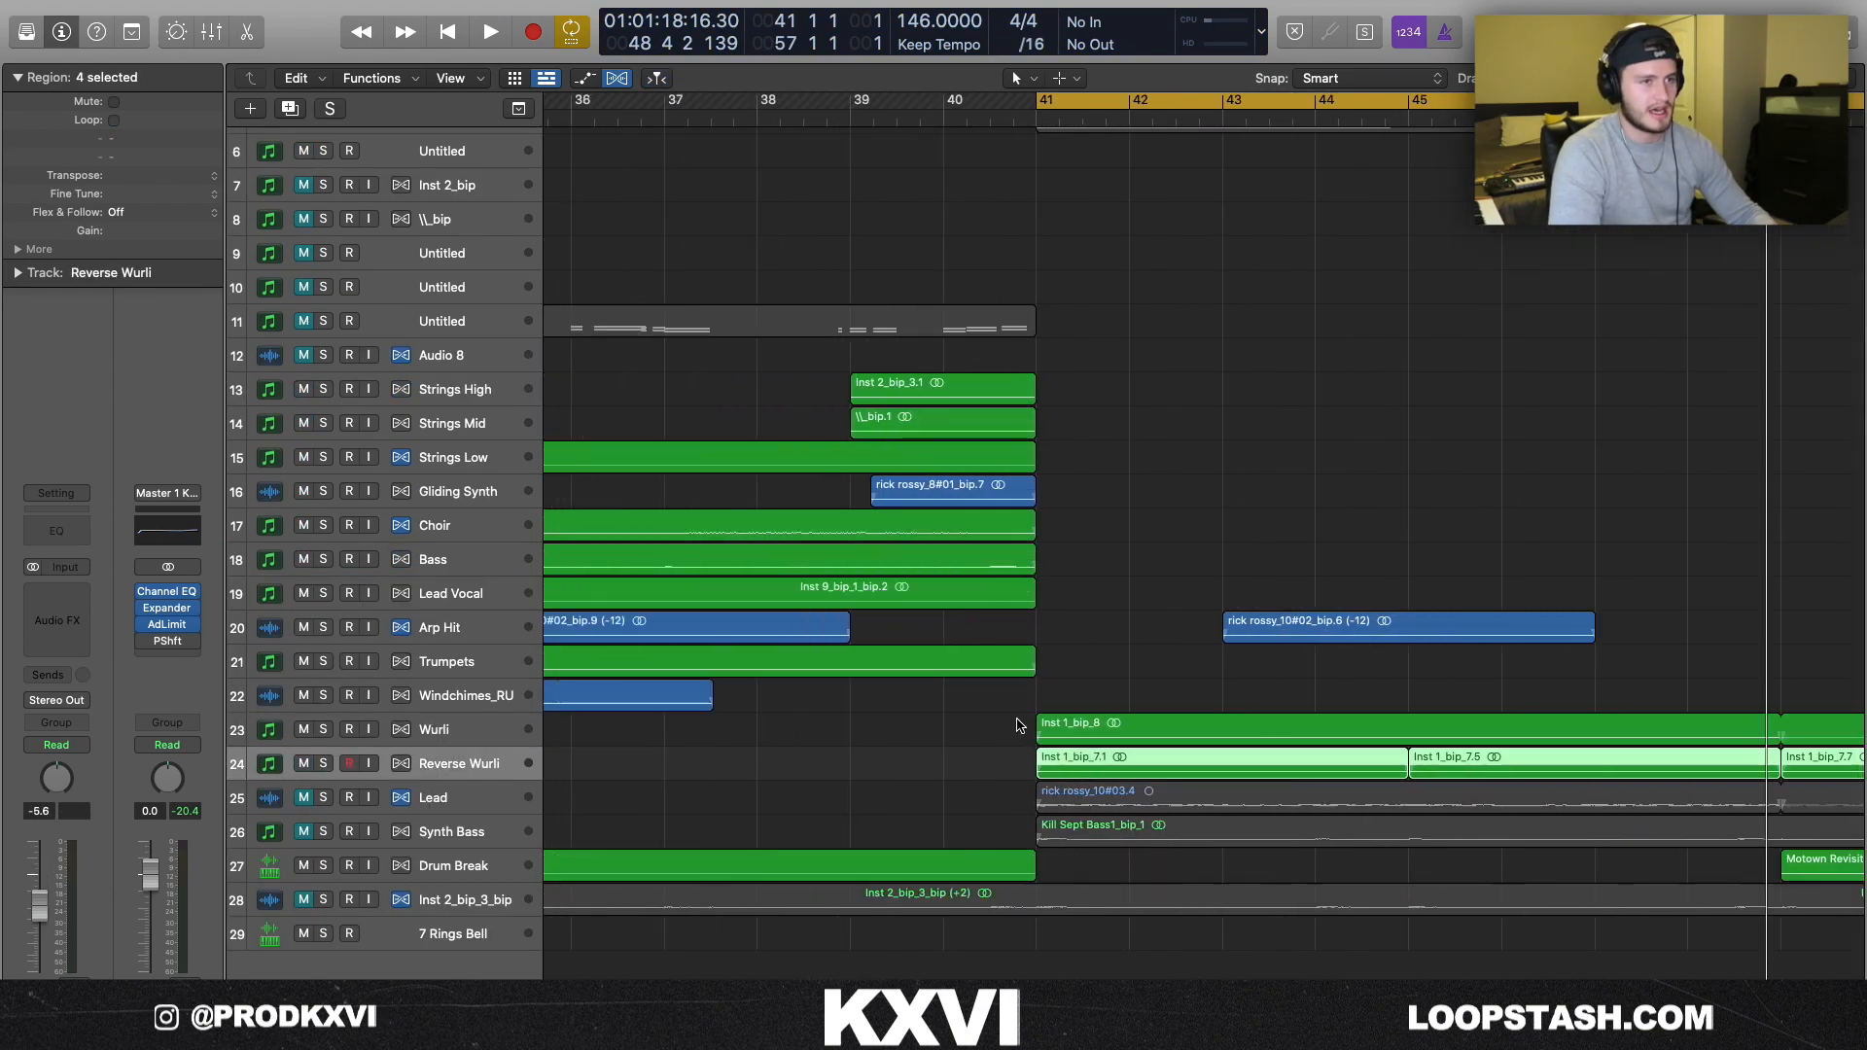
{"action": "scroll", "coordinate": [989, 699], "scroll_direction": "up", "scroll_amount": 5}
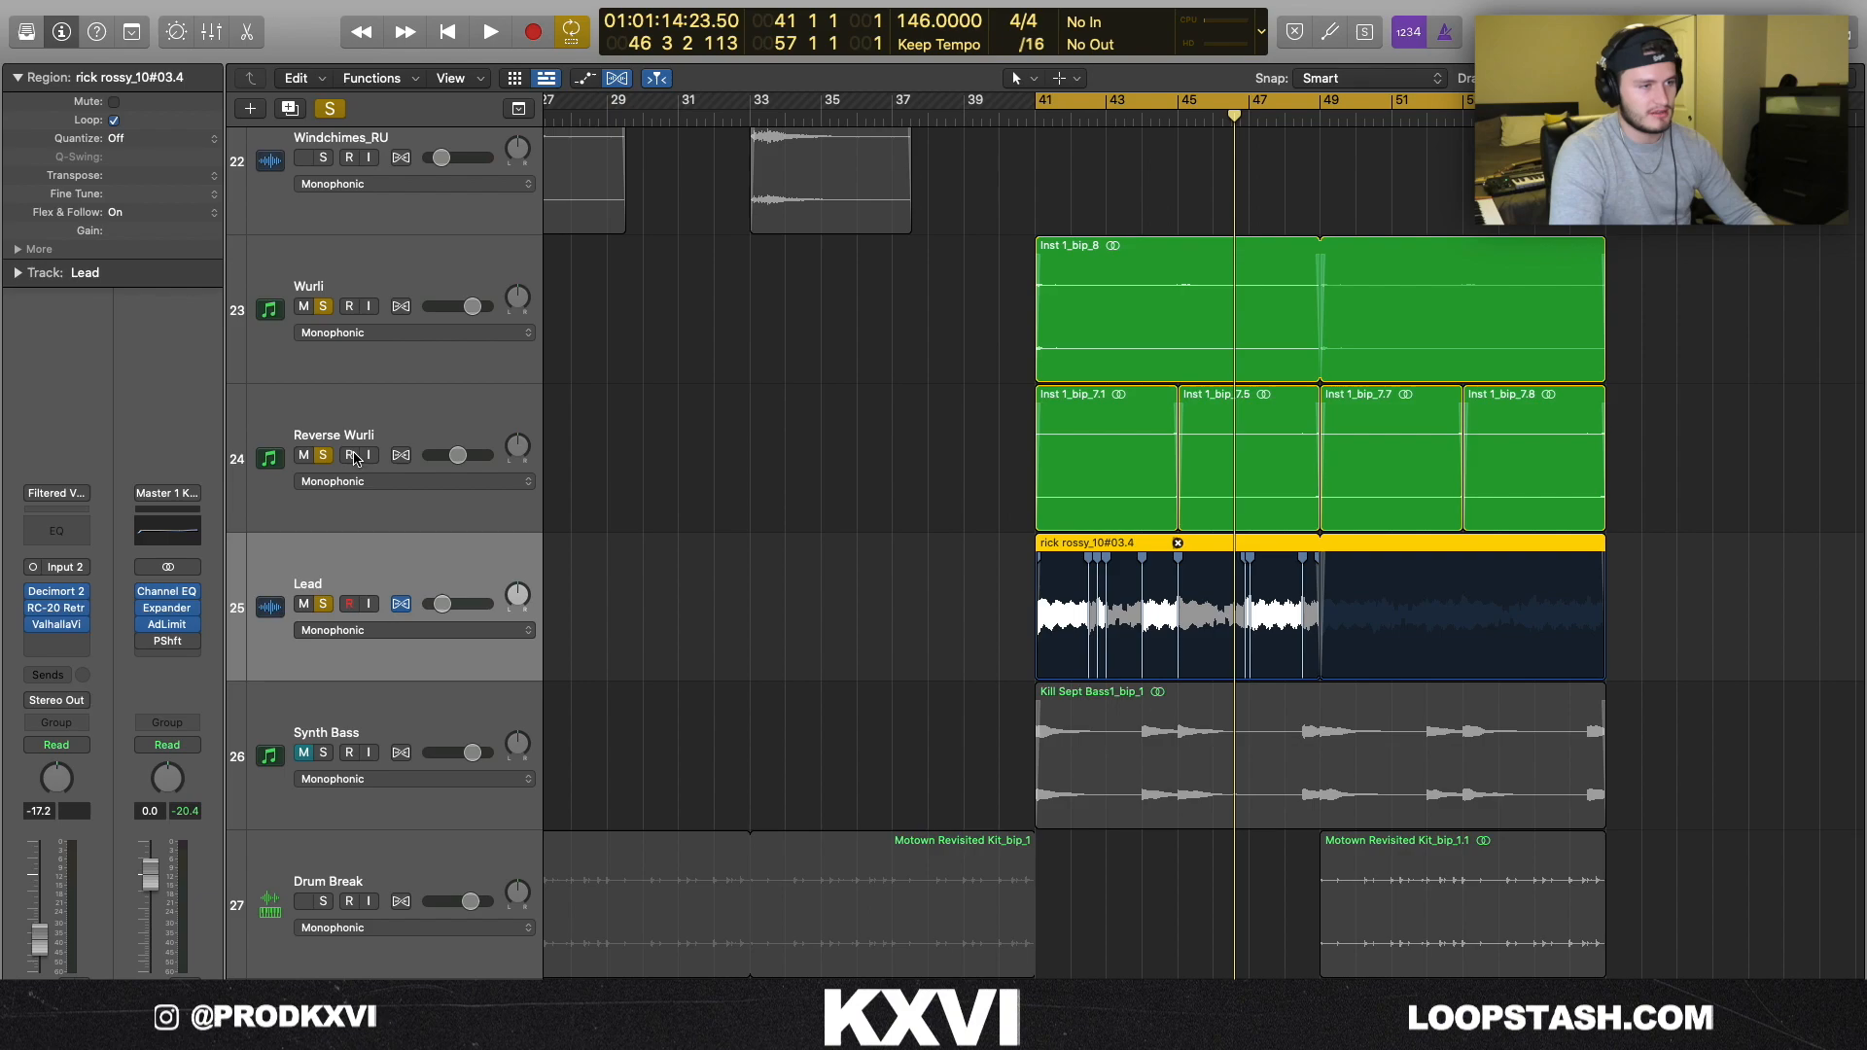
- Take Reverse Wurli and Wurli out of solo to isolate Lead, and open its RC-20 Retro Color plug-in
{"action": "left_click", "coordinate": [322, 455]}
{"action": "left_click", "coordinate": [323, 306]}
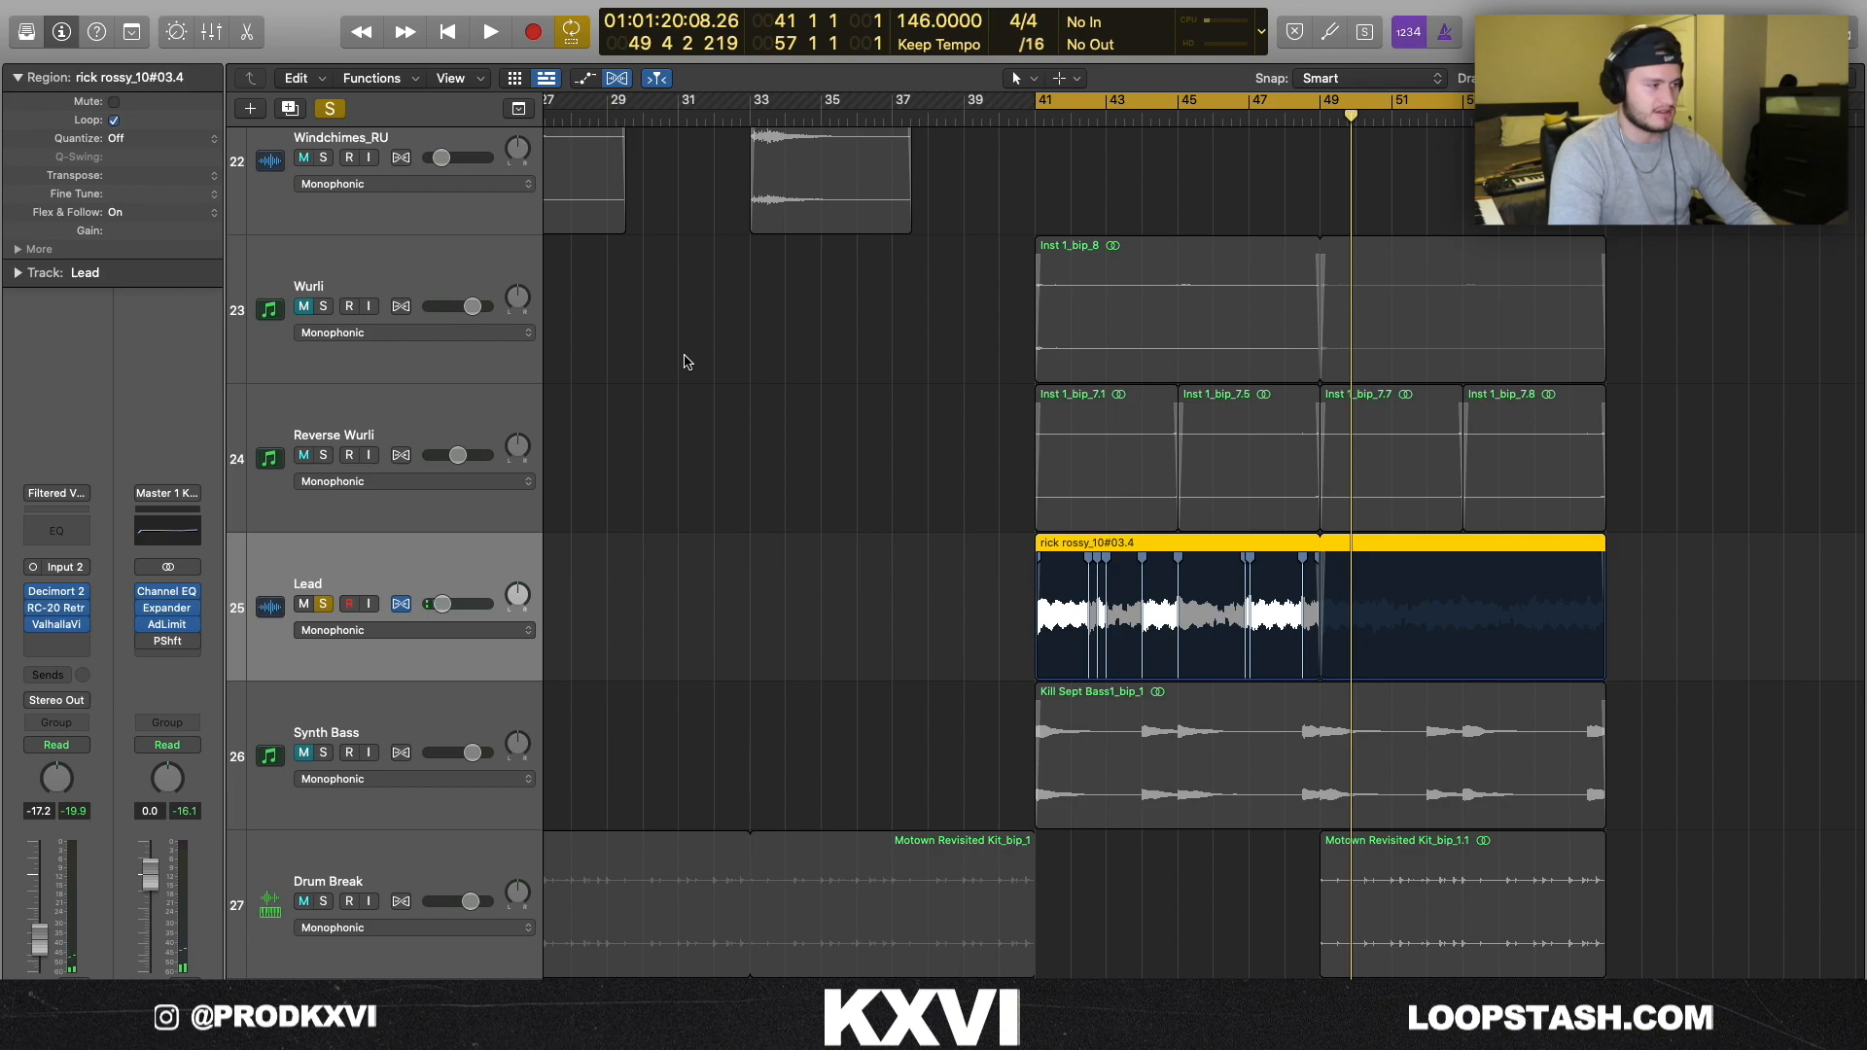
{"action": "left_click", "coordinate": [51, 597]}
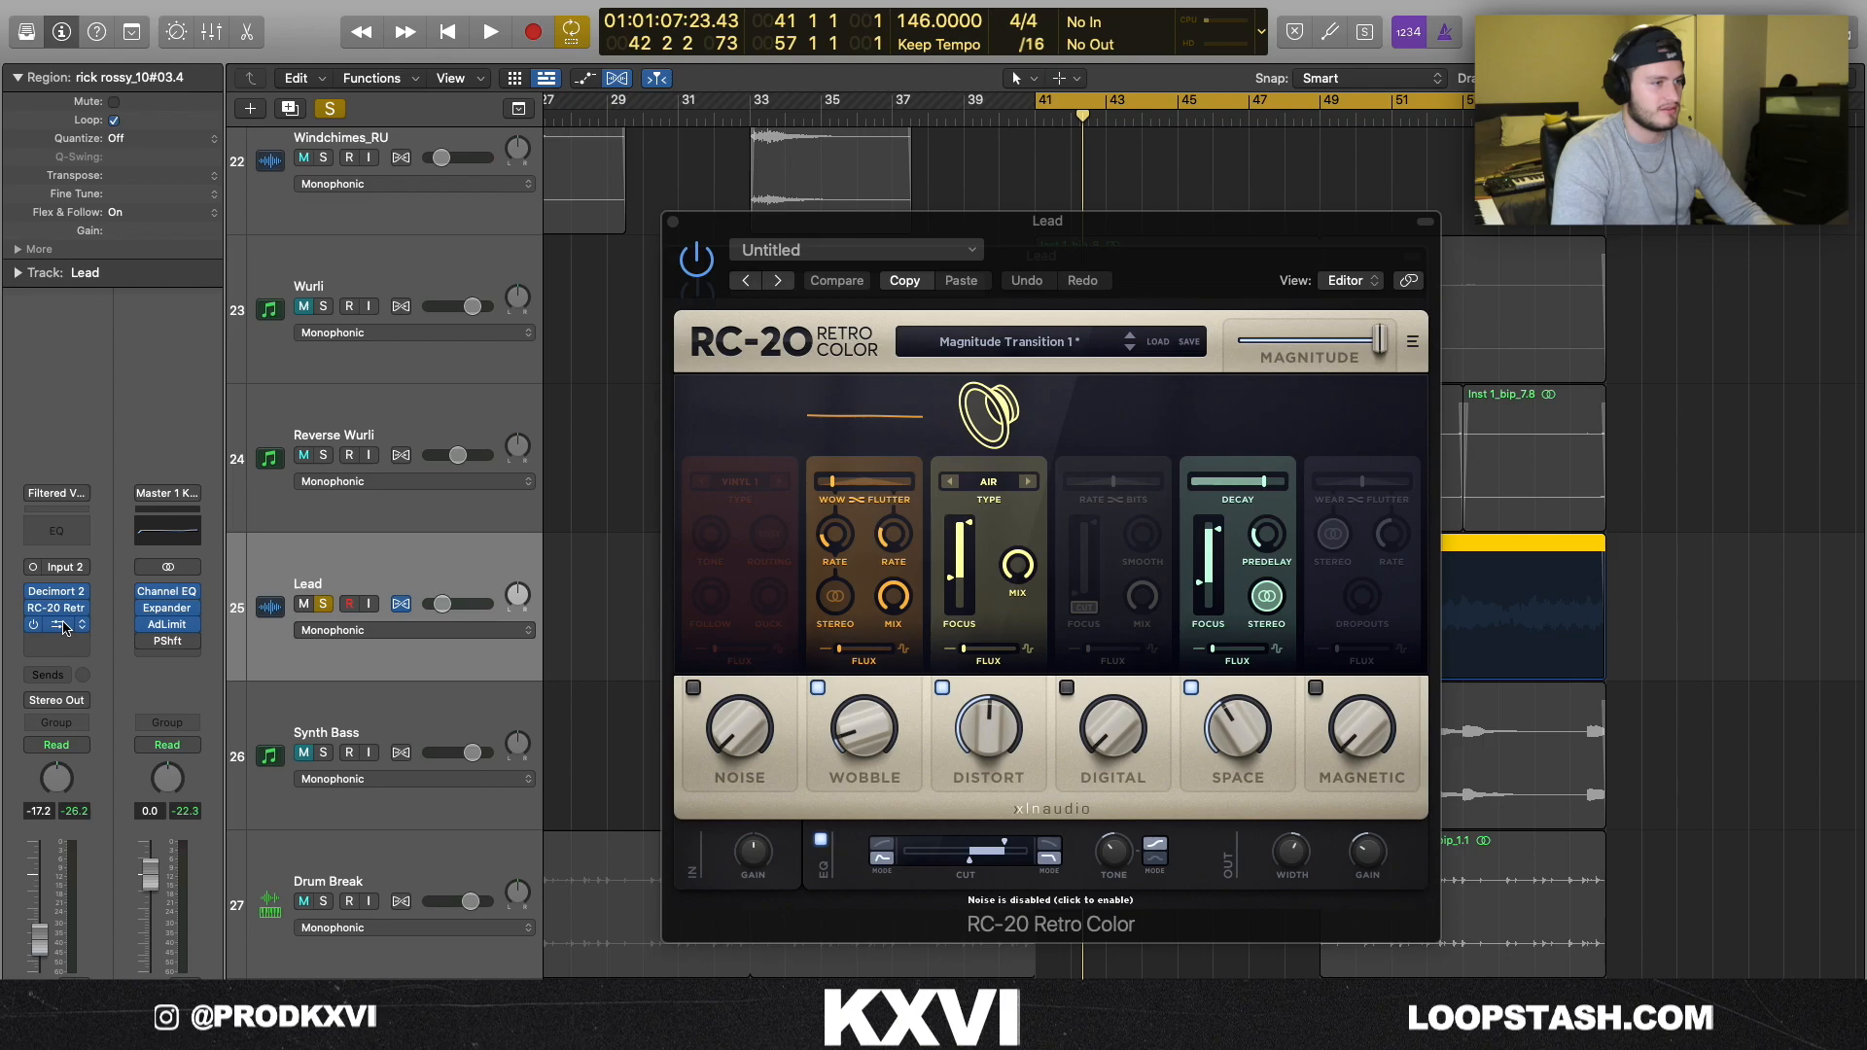
{"action": "left_click_drag", "start_coordinate": [1160, 258], "coordinate": [1115, 182]}
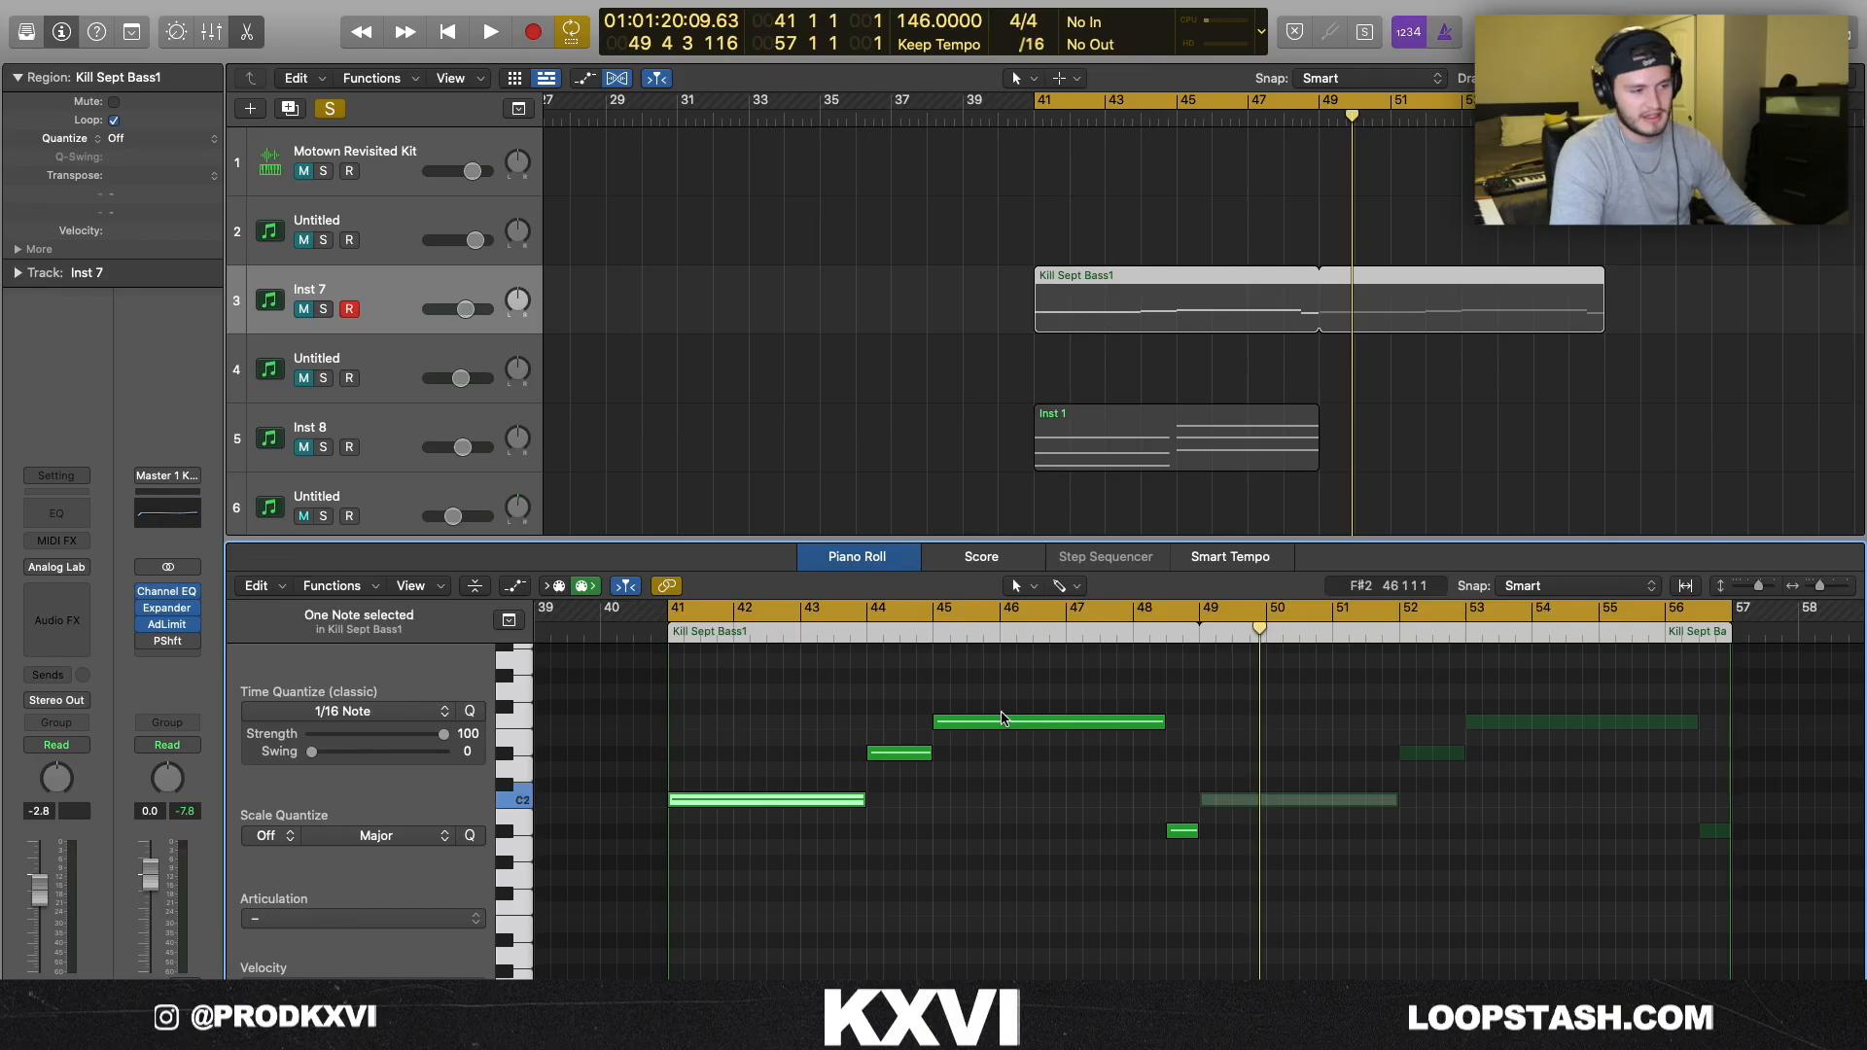
- Examine the Kill Sept Bass1 pattern's notes in the Piano Roll, selecting the long note that starts at bar 45
{"action": "left_click", "coordinate": [859, 882]}
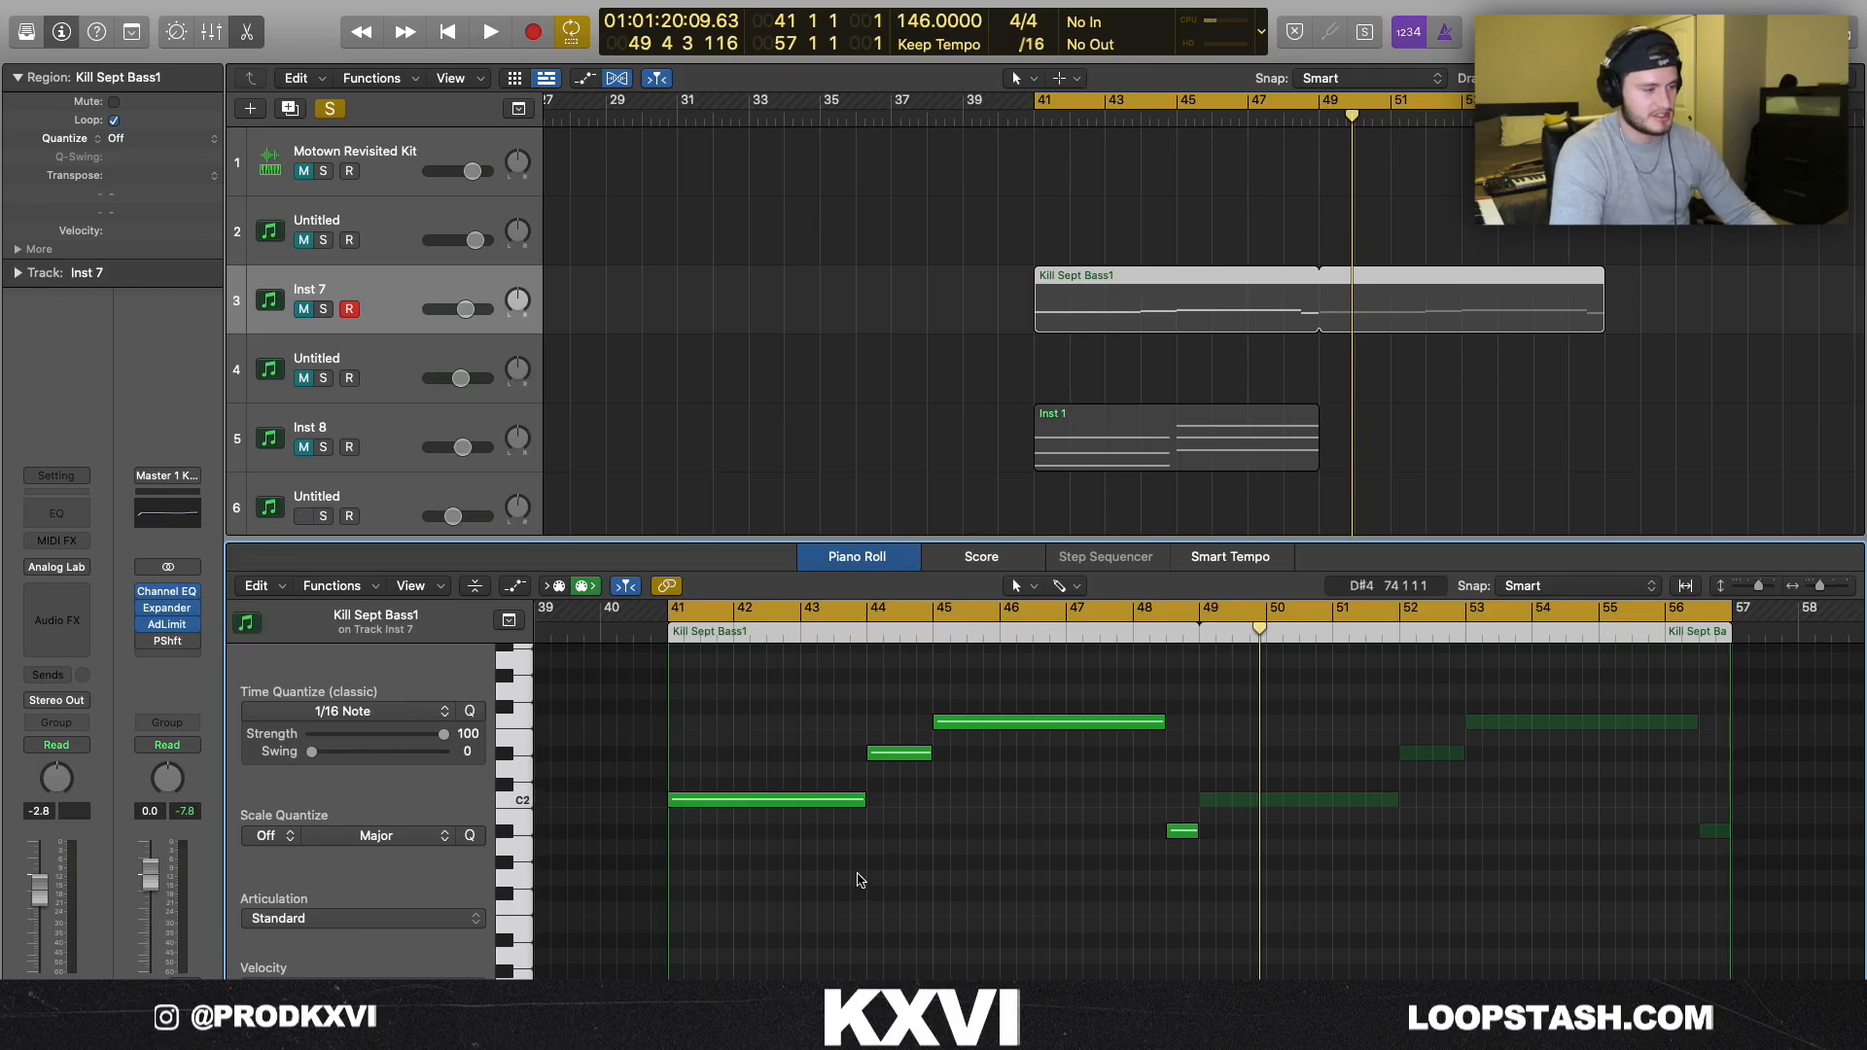
{"action": "left_click", "coordinate": [988, 723]}
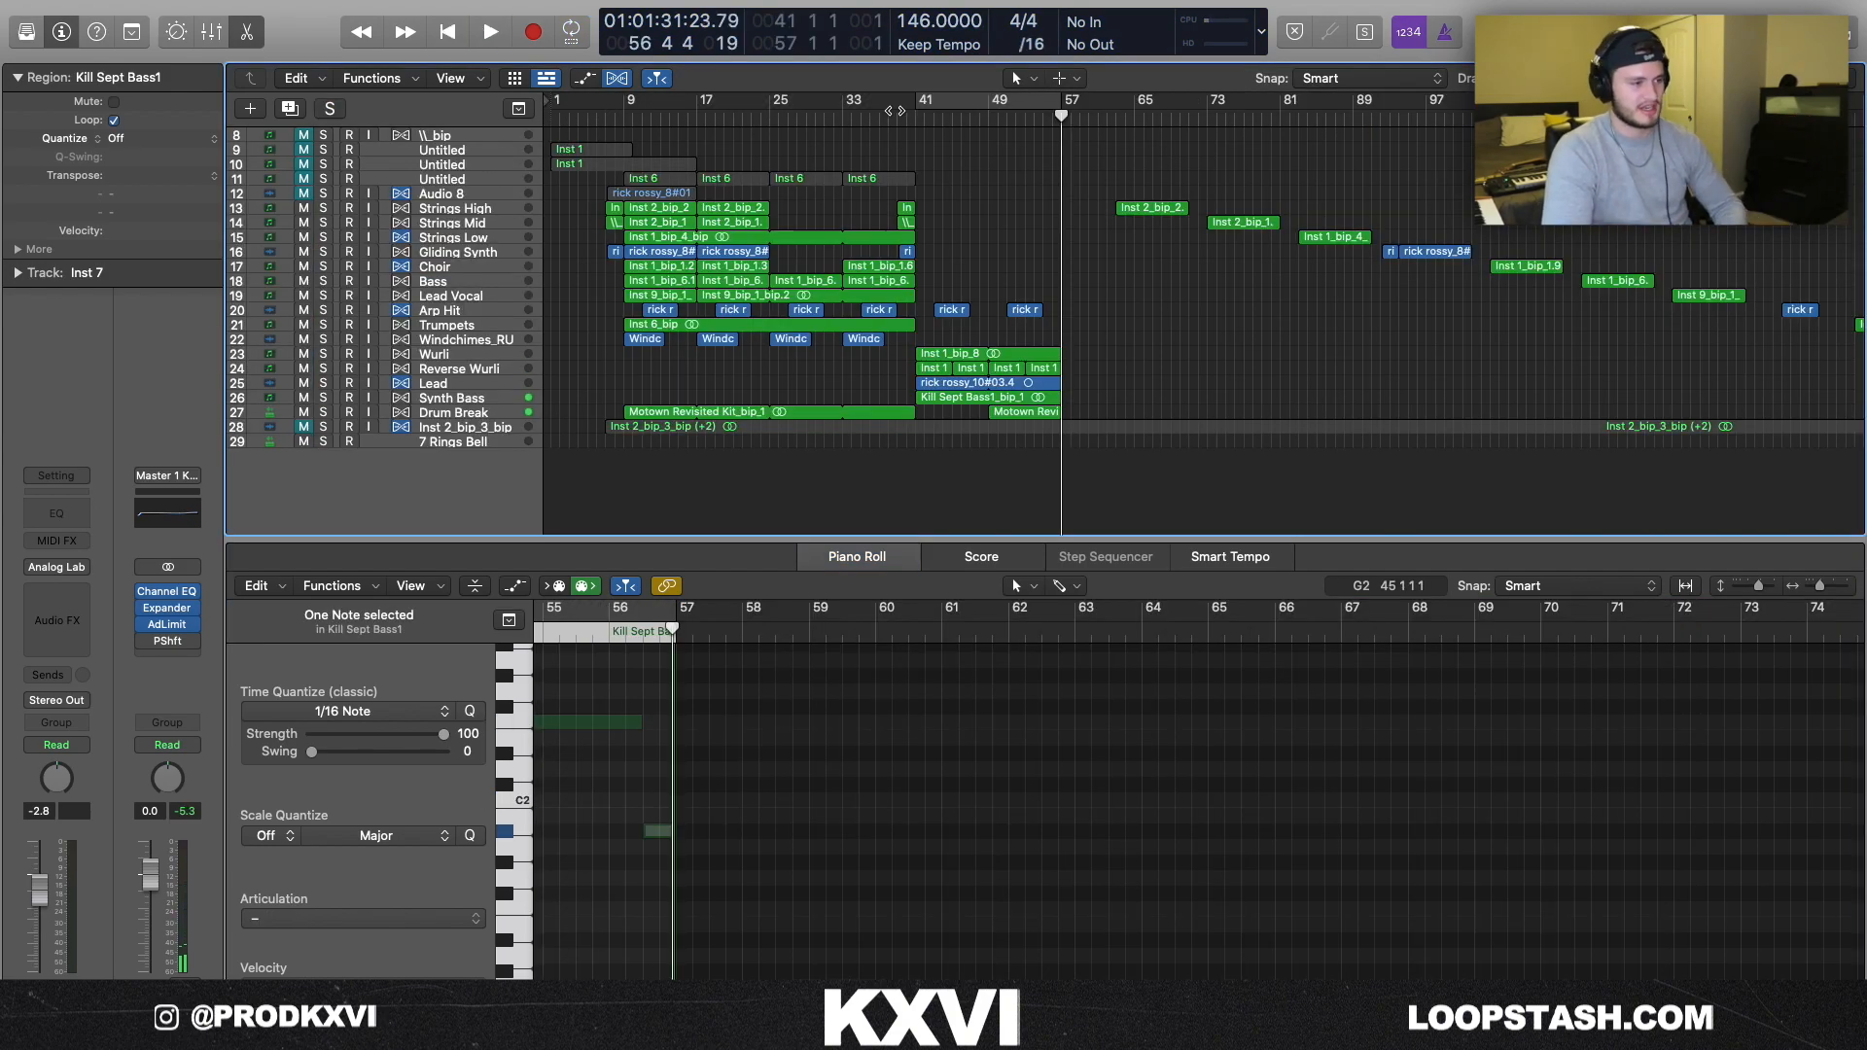
- Select the staggered single-track regions from bar 63 onward and inspect the gap between the Strings High and Strings Mid regions
{"action": "scroll", "coordinate": [1115, 216], "scroll_direction": "down", "scroll_amount": 5}
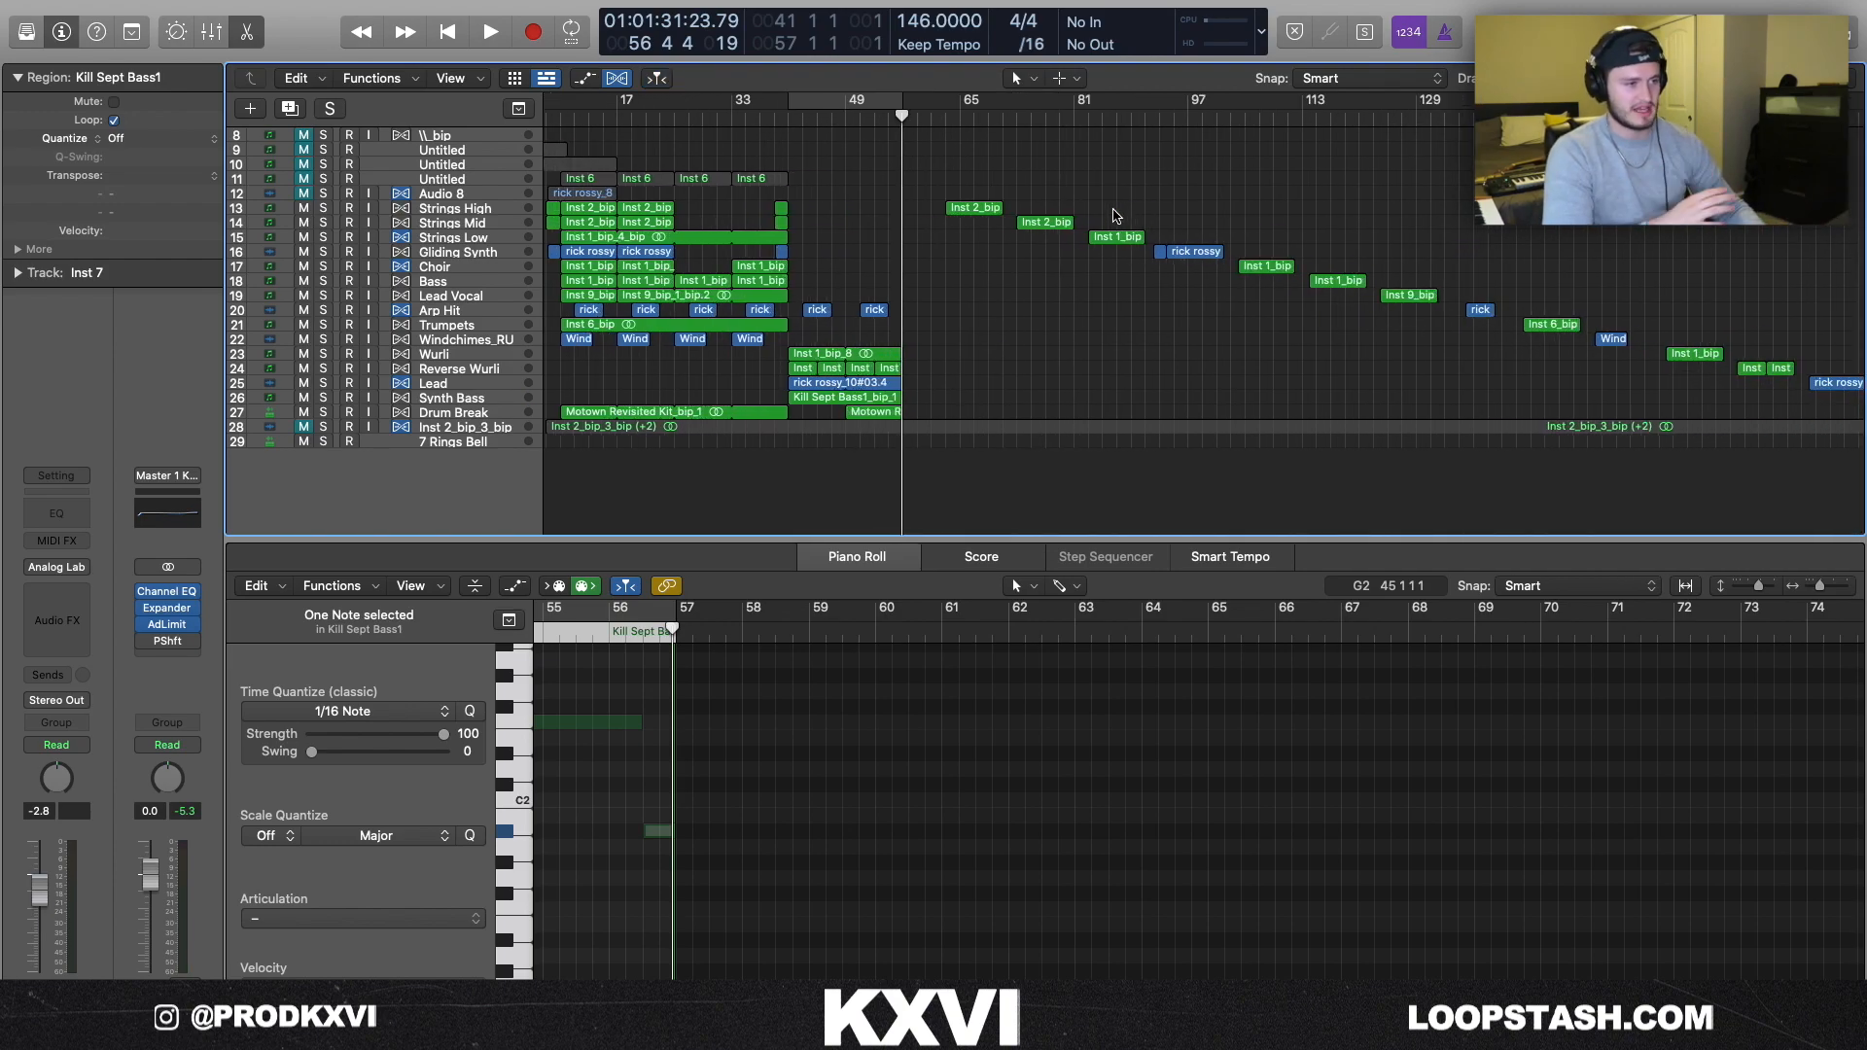
{"action": "scroll", "coordinate": [1115, 215], "scroll_direction": "down", "scroll_amount": 2}
{"action": "left_click", "coordinate": [931, 188]}
{"action": "left_click_drag", "start_coordinate": [954, 190], "coordinate": [1780, 424]}
{"action": "scroll", "coordinate": [1365, 203], "scroll_direction": "up", "scroll_amount": 5}
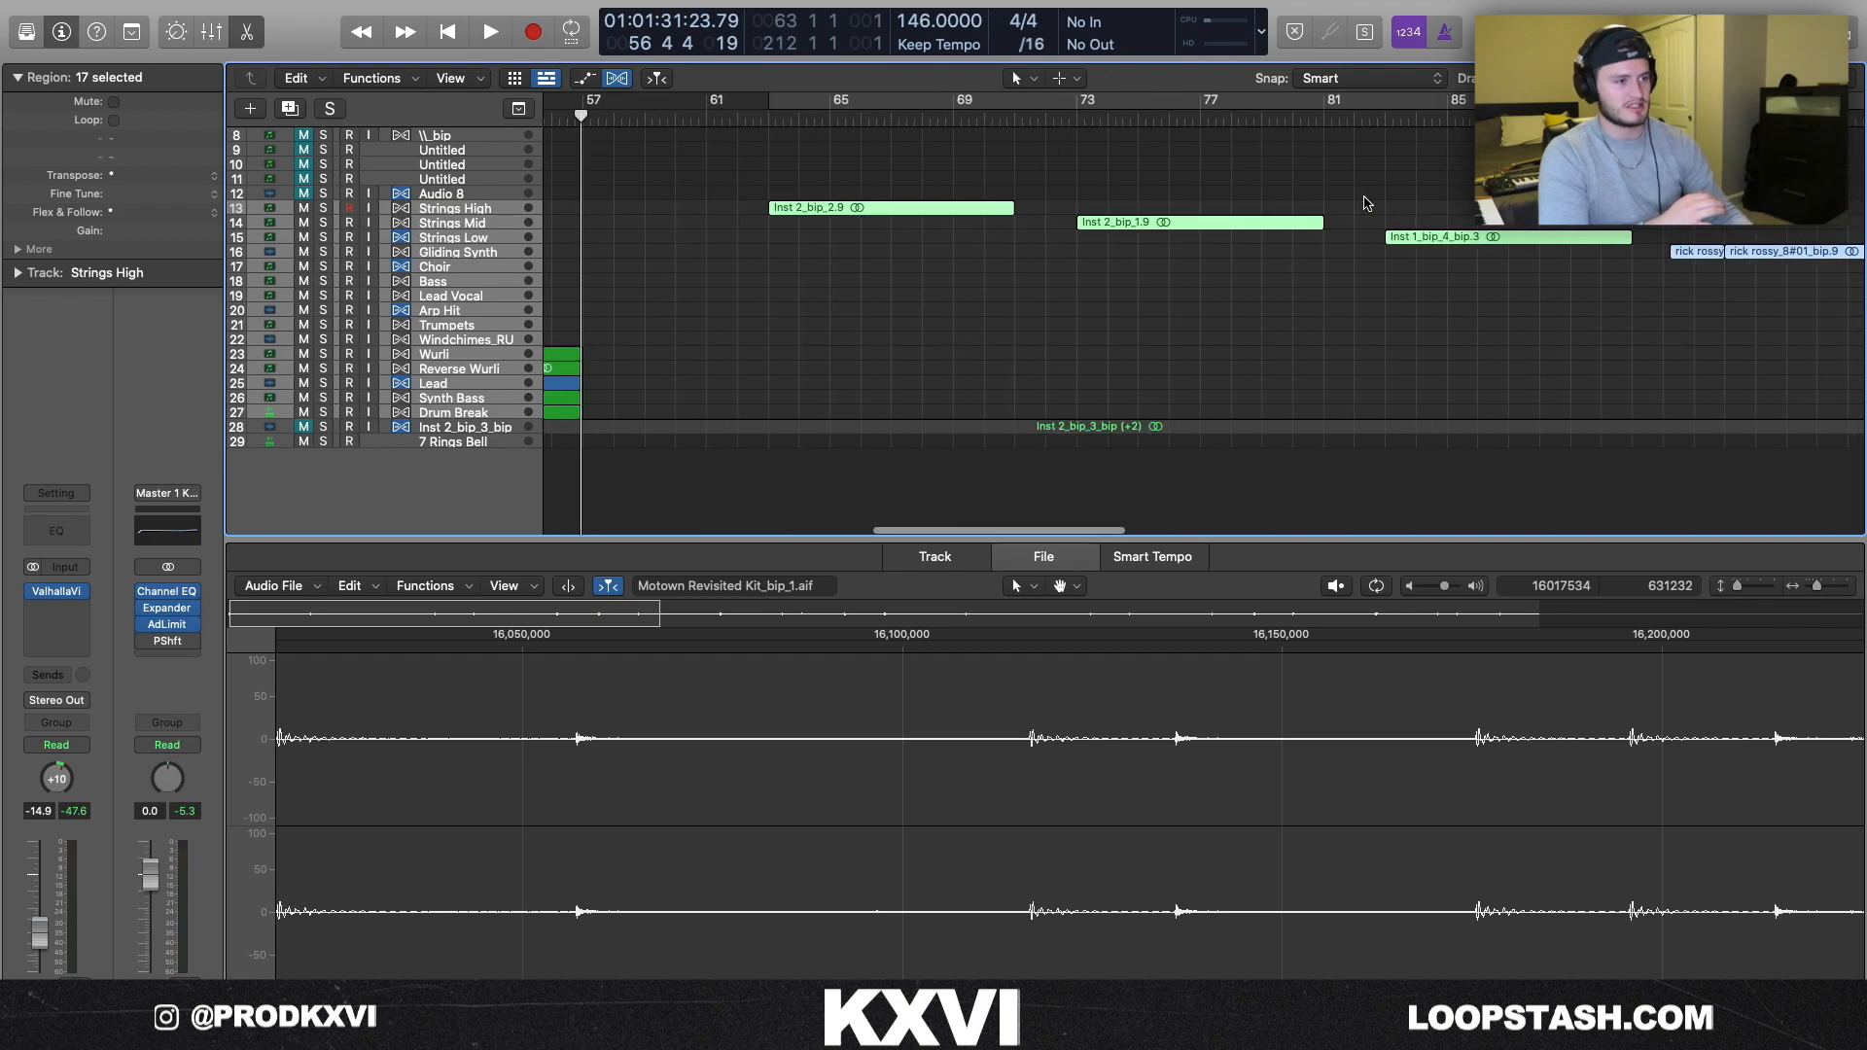
{"action": "left_click", "coordinate": [1040, 213]}
{"action": "left_click_drag", "start_coordinate": [1070, 240], "coordinate": [1071, 250]}
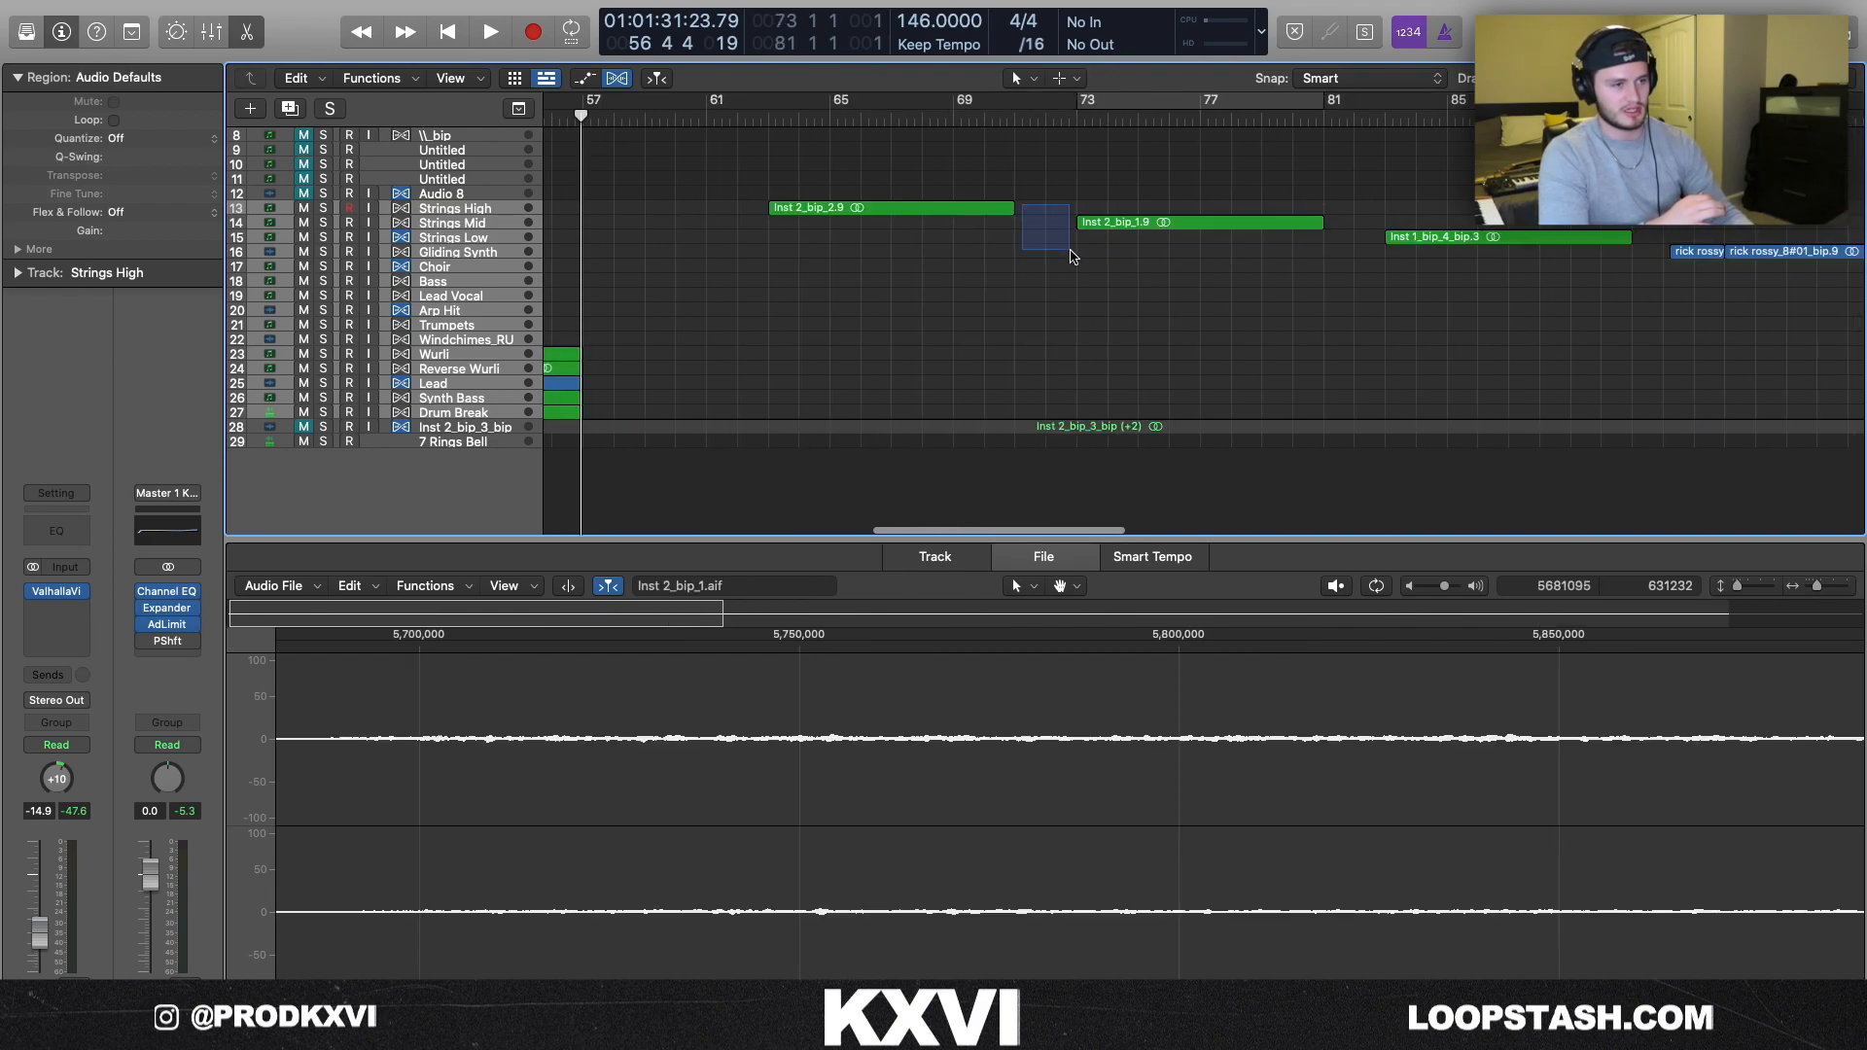
{"action": "scroll", "coordinate": [1070, 252], "scroll_direction": "down", "scroll_amount": 5}
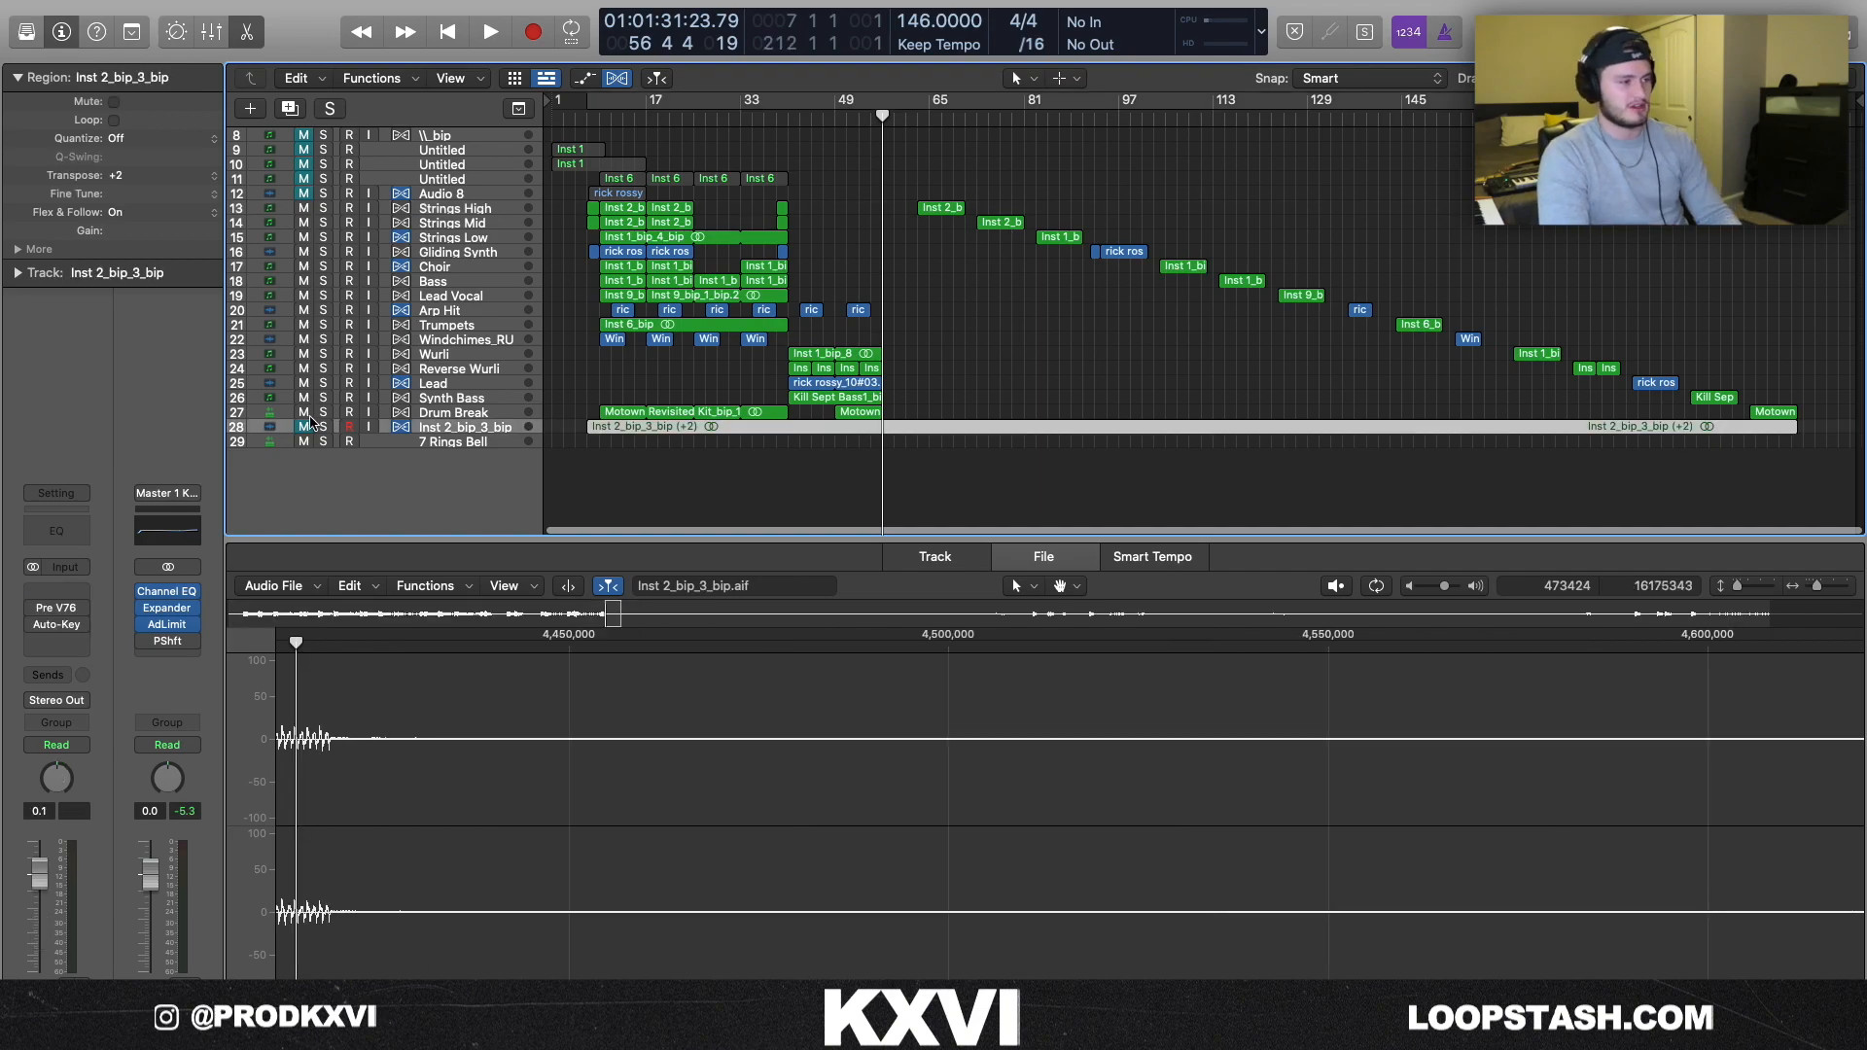
- Unmute the Inst 2_bip_3_bip track and mute all the tracks above it
{"action": "left_click", "coordinate": [303, 428]}
{"action": "left_click_drag", "start_coordinate": [303, 413], "coordinate": [280, 123]}
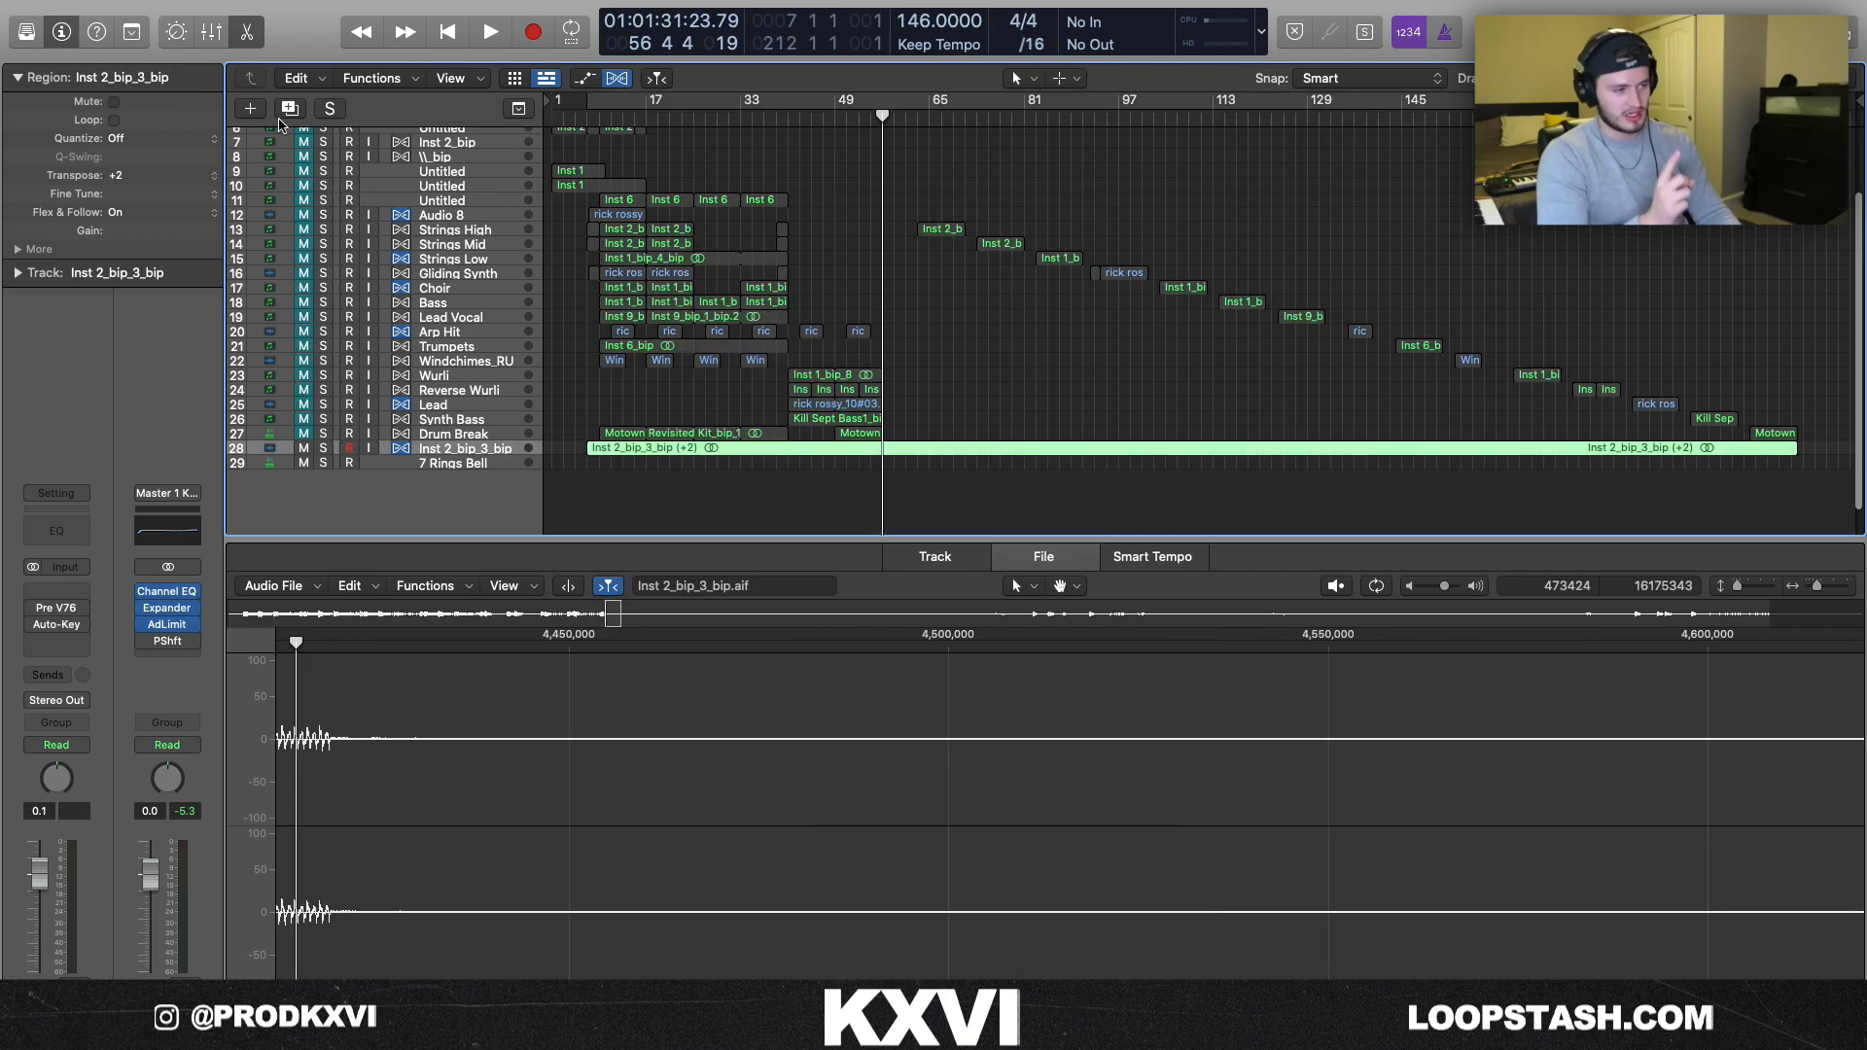
{"action": "key", "text": "z"}
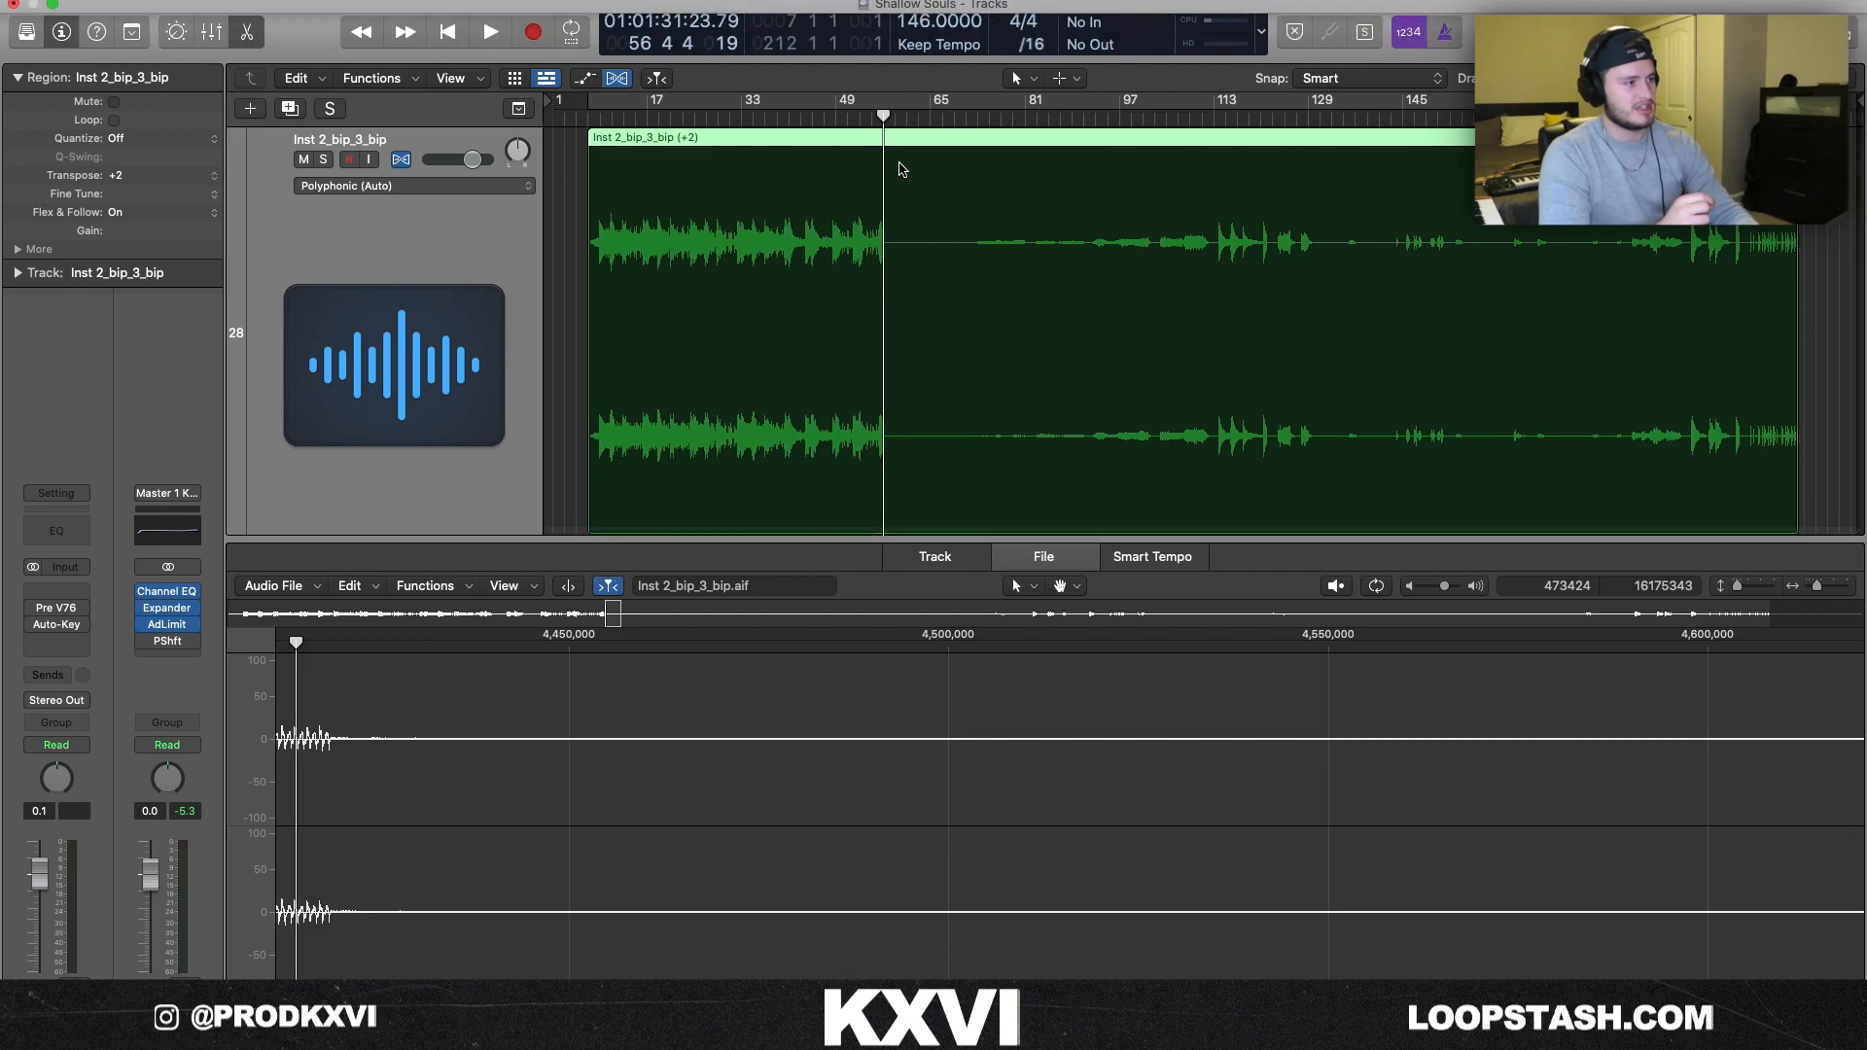